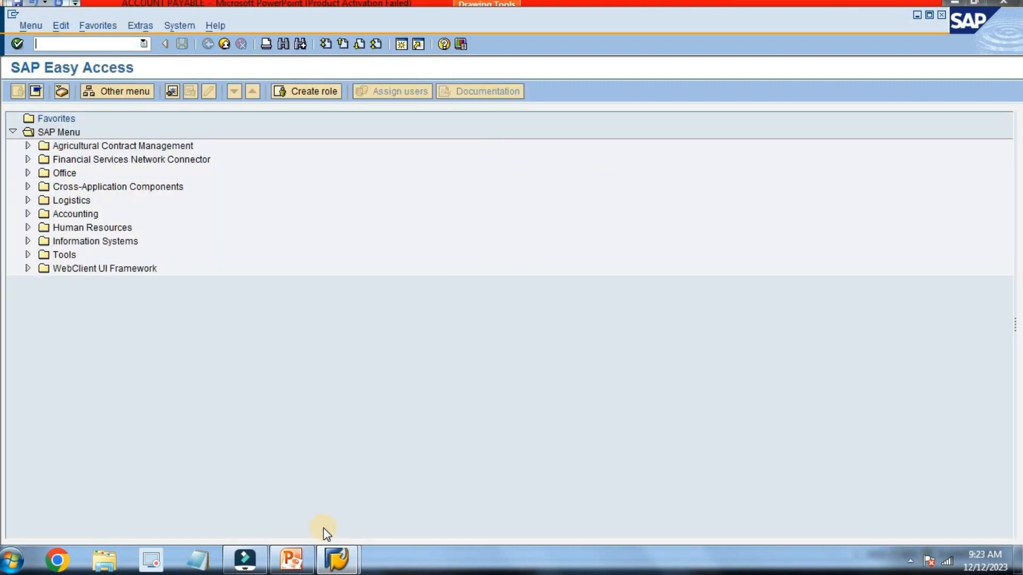
Step: Consult the Procedure slide in PowerPoint and open transaction F-29 in SAP for the customer down payment
{"action": "left_click", "coordinate": [292, 568]}
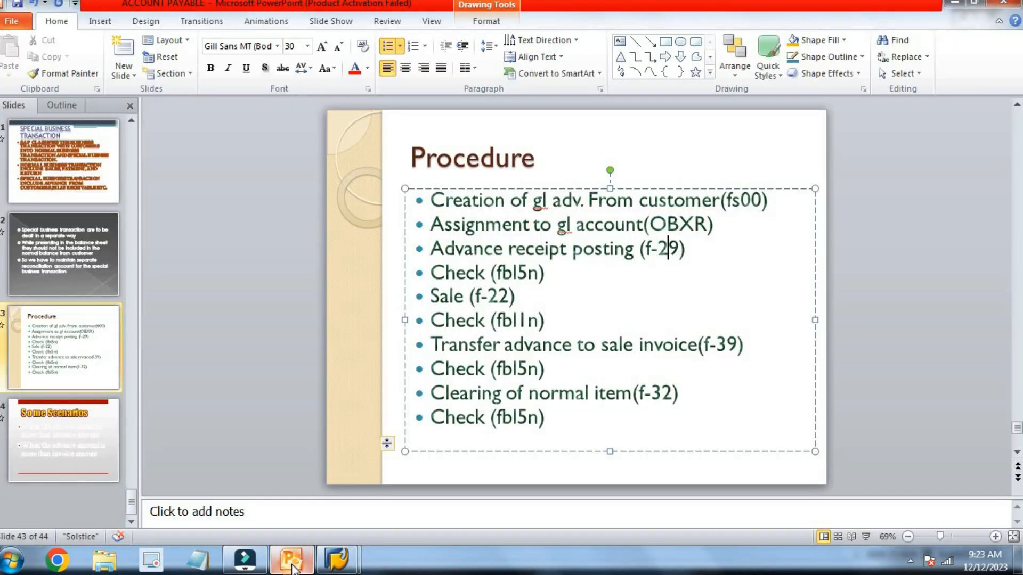
{"action": "left_click", "coordinate": [295, 559]}
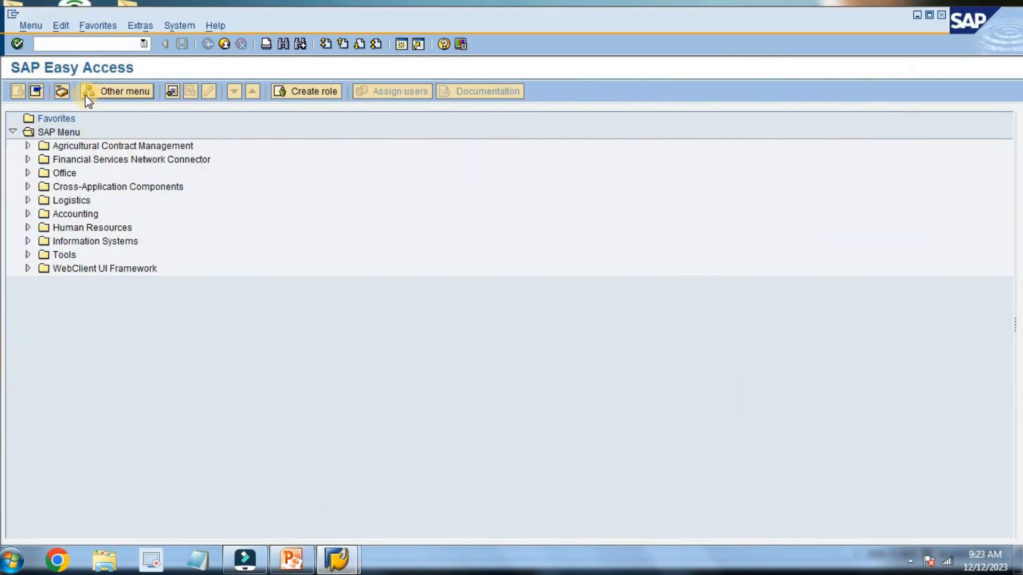
{"action": "type", "text": "F-29"}
{"action": "key", "text": "Return"}
Step: Enter document date 11.12.2023 and company code info in the down payment header
{"action": "type", "text": "1"}
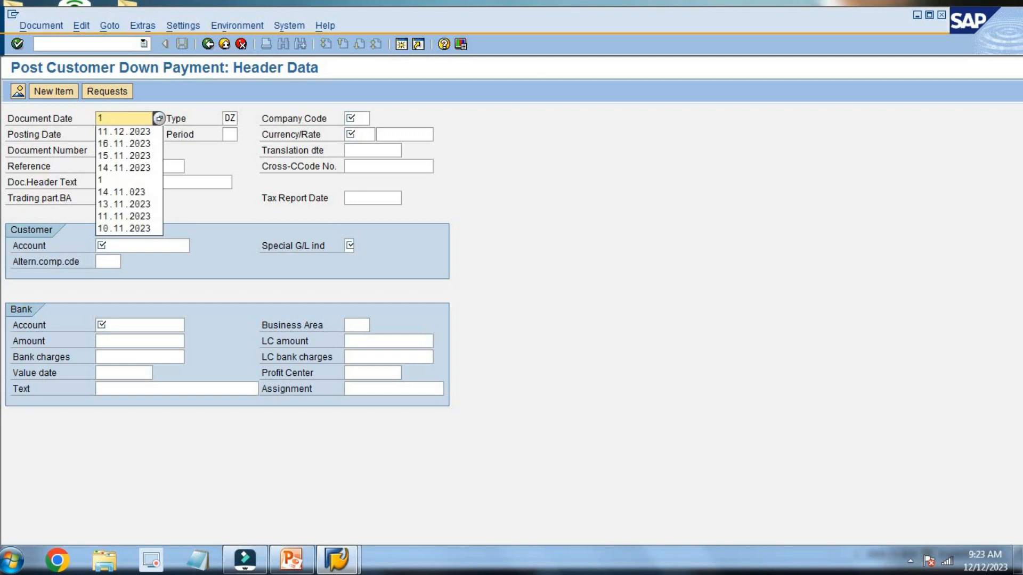
{"action": "key", "text": "Down"}
{"action": "key", "text": "Tab"}
{"action": "key", "text": "Tab"}
{"action": "key", "text": "Tab"}
{"action": "key", "text": "shift+Tab"}
{"action": "type", "text": "i"}
{"action": "key", "text": "Down"}
{"action": "key", "text": "Tab"}
Step: Set the down payment header's period to 12 and its currency to inr
{"action": "key", "text": "Tab"}
{"action": "type", "text": "11"}
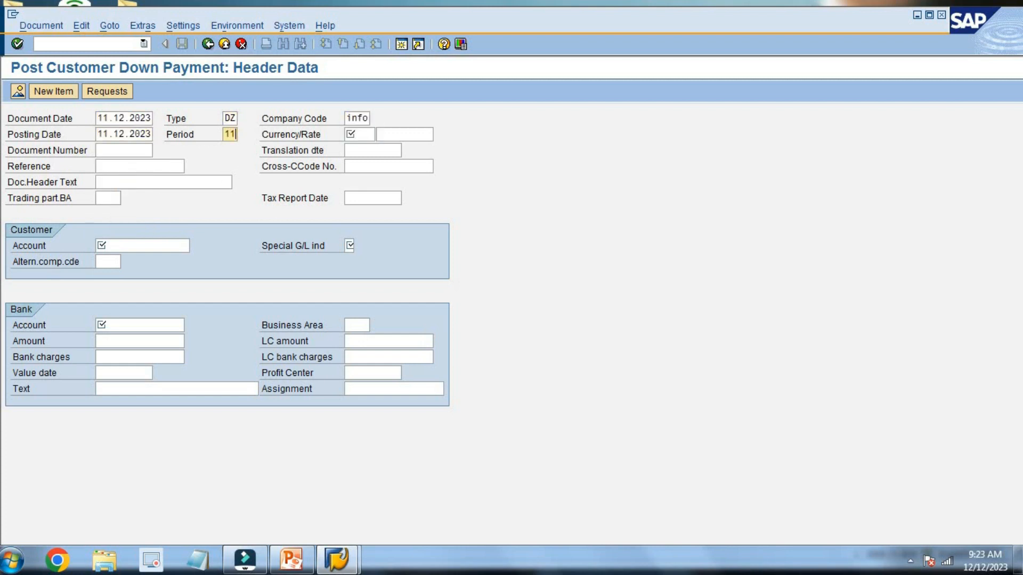
{"action": "key", "text": "BackSpace"}
{"action": "type", "text": "2"}
{"action": "key", "text": "Tab"}
{"action": "type", "text": "i"}
{"action": "key", "text": "Down"}
Step: Pick the customer account by searching with company code info, and set the special G/L indicator to a
{"action": "key", "text": "Tab"}
{"action": "key", "text": "Tab"}
{"action": "key", "text": "Tab"}
{"action": "key", "text": "Tab"}
{"action": "key", "text": "Tab"}
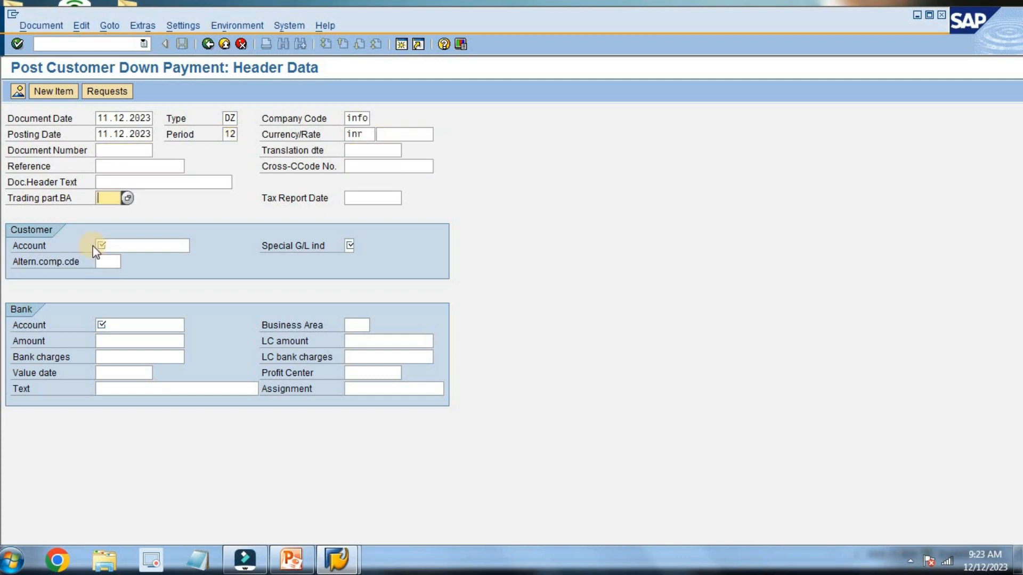
{"action": "key", "text": "Tab"}
{"action": "key", "text": "Tab"}
{"action": "left_click", "coordinate": [193, 246]}
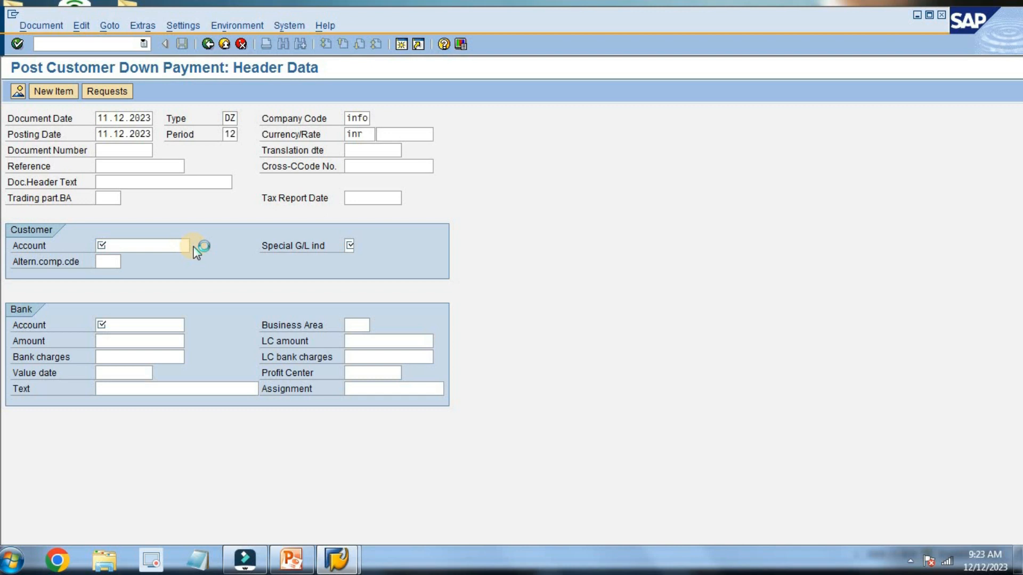
{"action": "left_click", "coordinate": [269, 341]}
{"action": "type", "text": "in"}
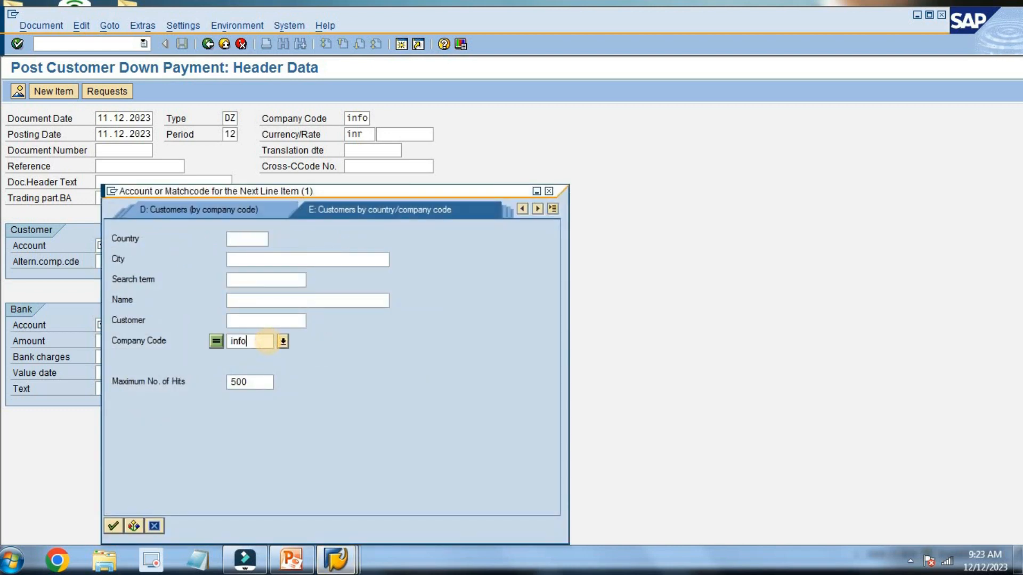
{"action": "type", "text": "fo"}
{"action": "key", "text": "Return"}
{"action": "key", "text": "Return"}
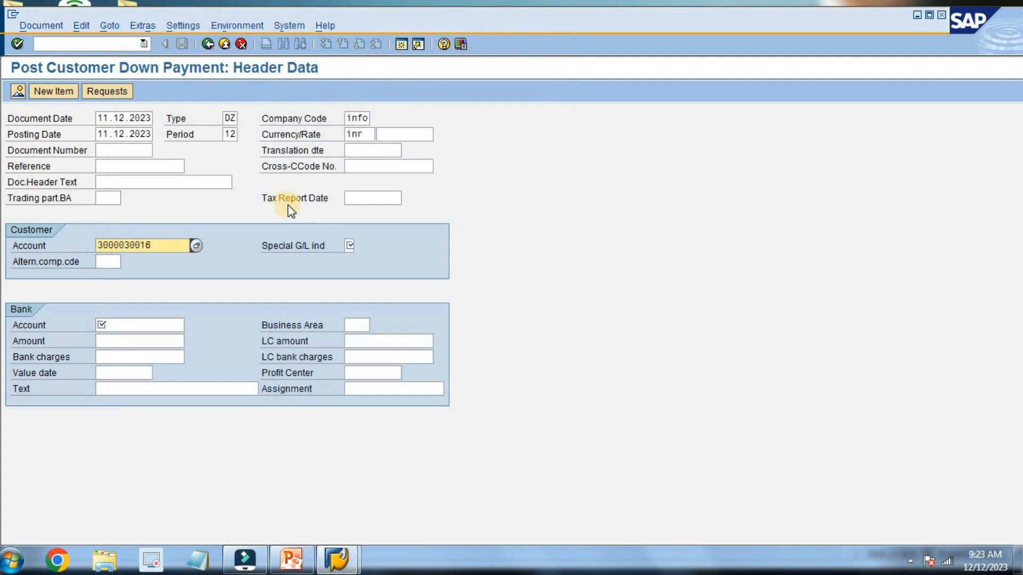
{"action": "left_click", "coordinate": [352, 245]}
{"action": "type", "text": "a"}
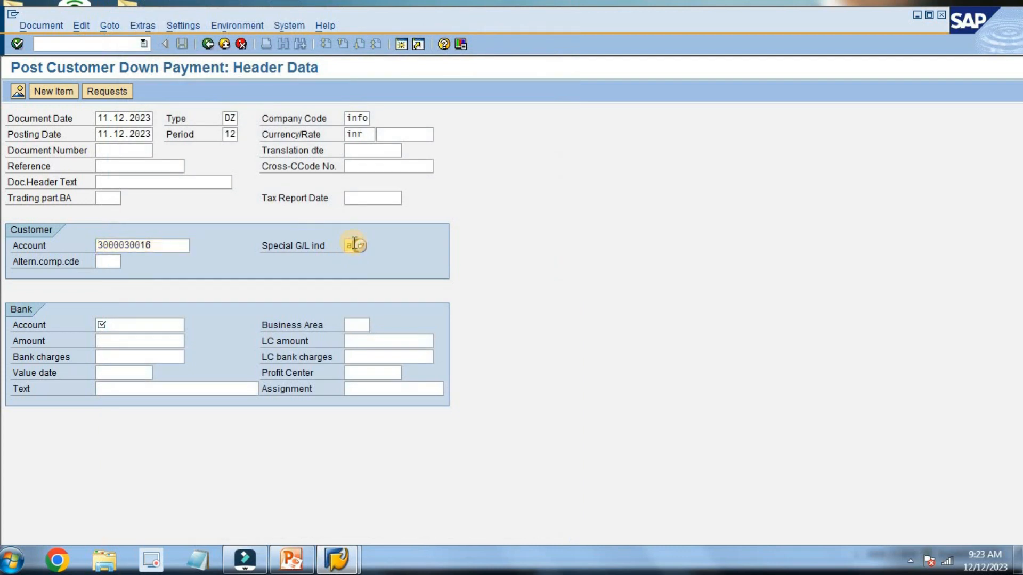
Step: Fill in the bank data with the cash G/L account, business area inf1 and an amount of 30000
{"action": "left_click", "coordinate": [166, 326]}
{"action": "type", "text": "2"}
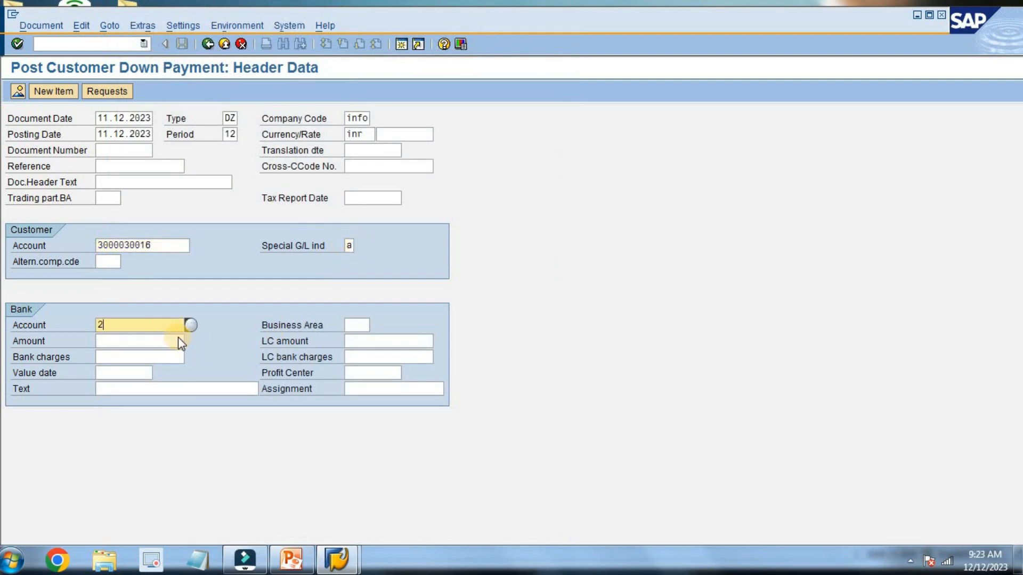
{"action": "type", "text": "00"}
{"action": "key", "text": "Up"}
{"action": "key", "text": "Tab"}
{"action": "type", "text": "i"}
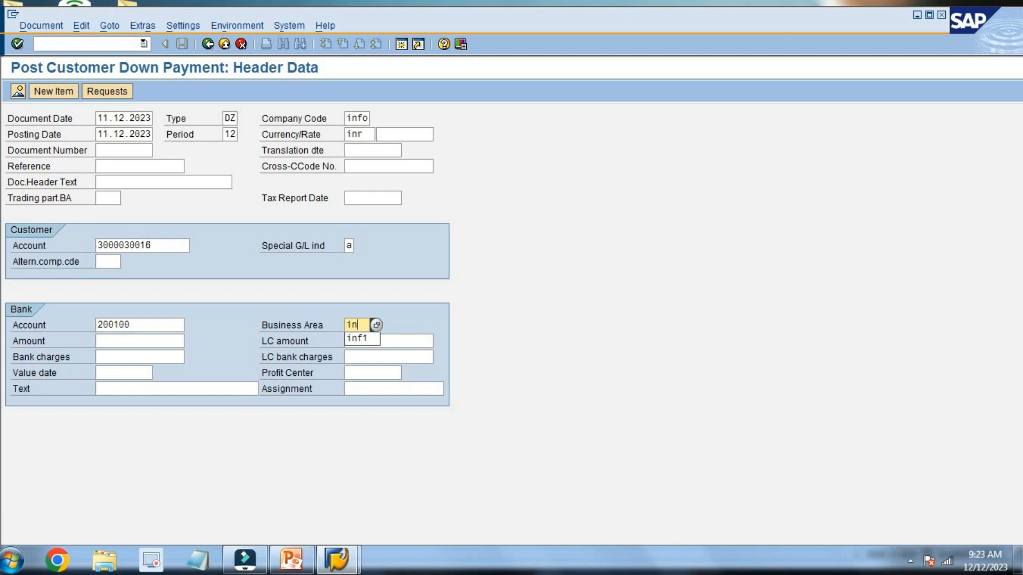
{"action": "type", "text": "n"}
{"action": "key", "text": "Down"}
{"action": "key", "text": "Tab"}
{"action": "type", "text": "3"}
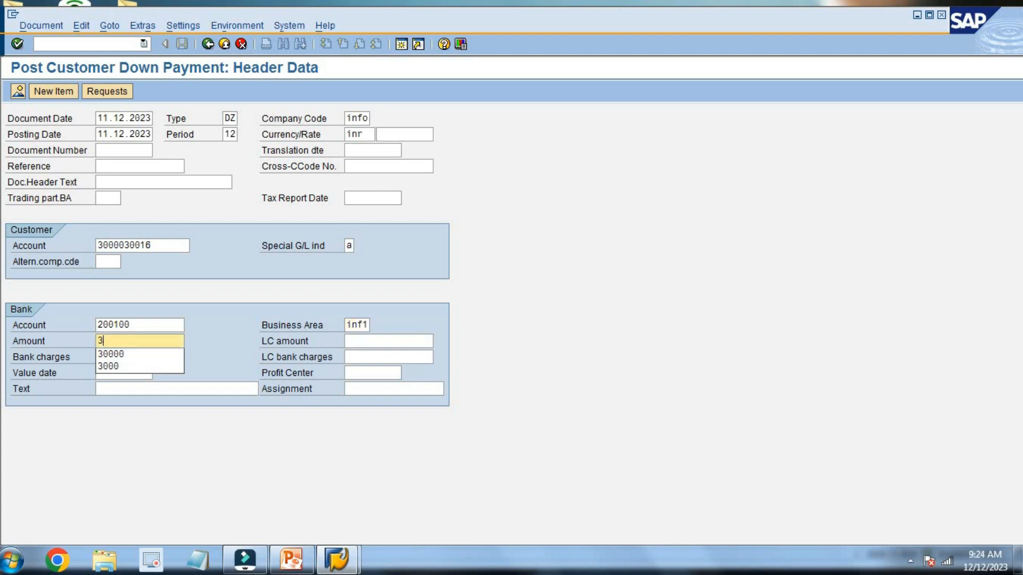
{"action": "key", "text": "Down"}
Step: Set the bank item's text to "being adv rec from customer" and continue to the customer item
{"action": "key", "text": "Tab"}
{"action": "key", "text": "Tab"}
{"action": "key", "text": "Tab"}
{"action": "key", "text": "Tab"}
{"action": "key", "text": "Tab"}
{"action": "key", "text": "Tab"}
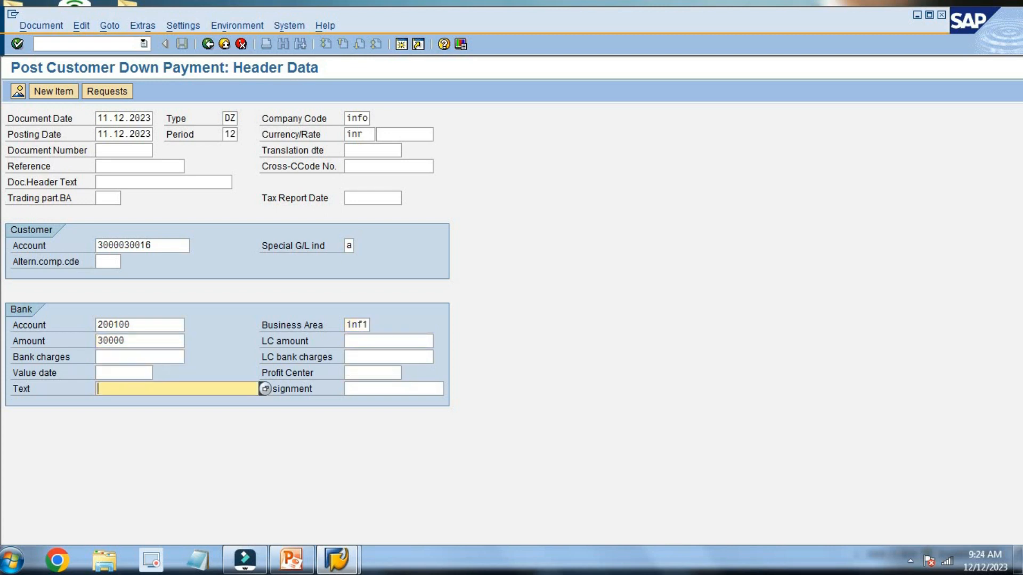
{"action": "type", "text": "being a"}
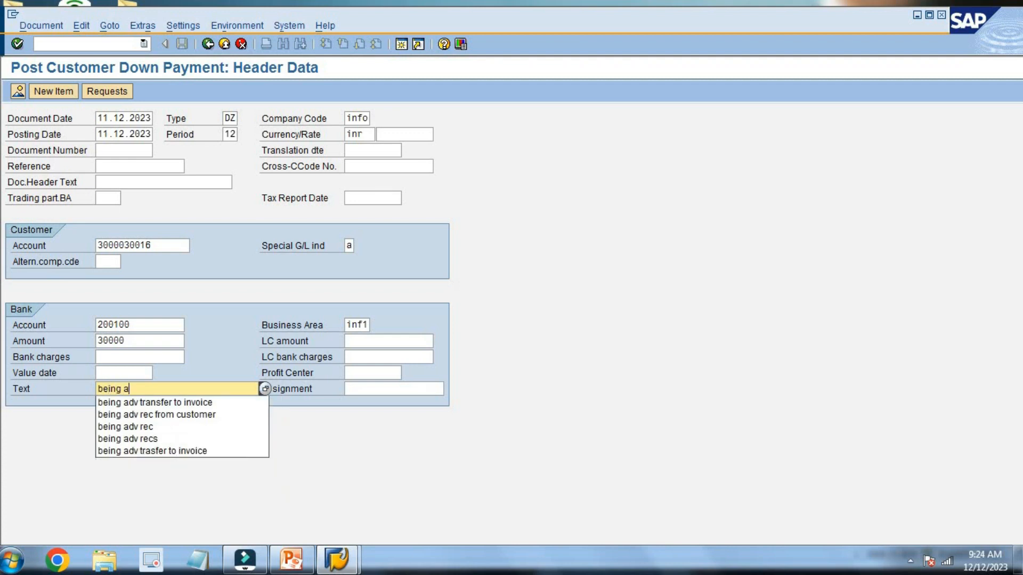
{"action": "type", "text": "d"}
{"action": "key", "text": "Down"}
{"action": "key", "text": "Down"}
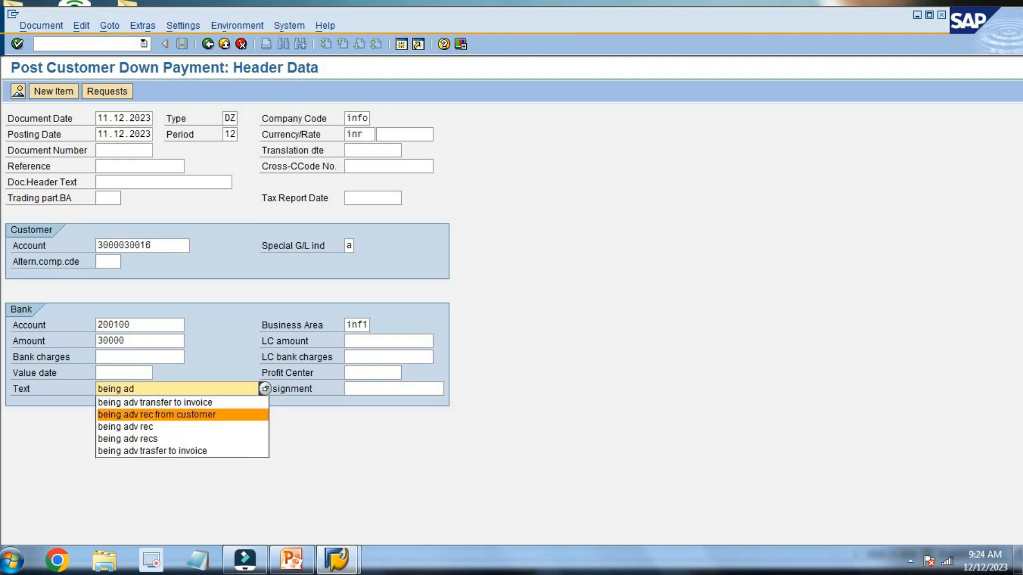
{"action": "key", "text": "Tab"}
{"action": "key", "text": "Return"}
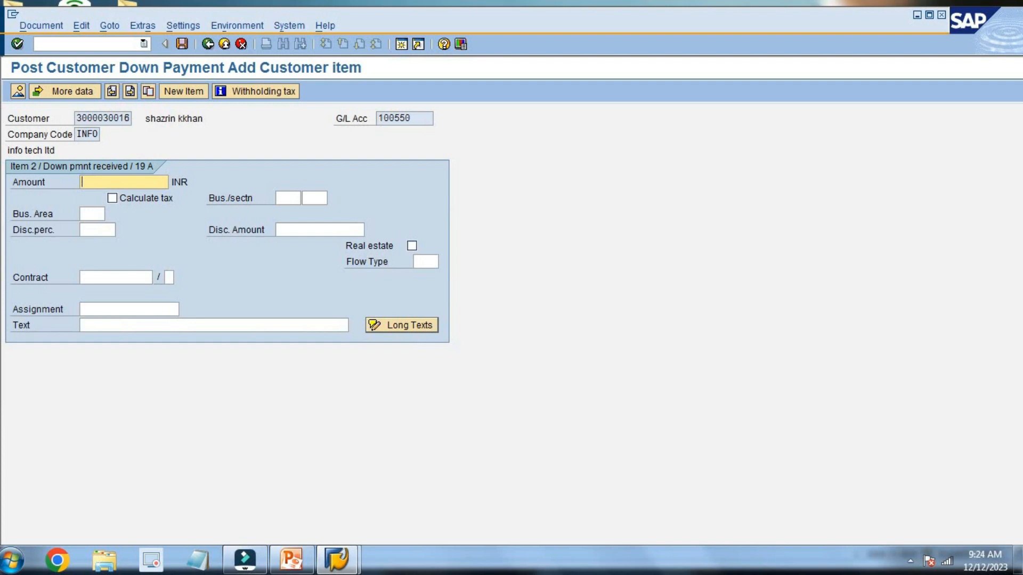
Step: Fill in the customer item with amount *, business area inf1 and text +
{"action": "type", "text": "*"}
{"action": "key", "text": "Tab"}
{"action": "key", "text": "Tab"}
{"action": "key", "text": "Tab"}
{"action": "key", "text": "Tab"}
{"action": "type", "text": "inf1"}
{"action": "key", "text": "Tab"}
{"action": "key", "text": "Tab"}
{"action": "key", "text": "Tab"}
{"action": "key", "text": "Tab"}
{"action": "key", "text": "Tab"}
{"action": "key", "text": "Tab"}
{"action": "left_click", "coordinate": [82, 325]}
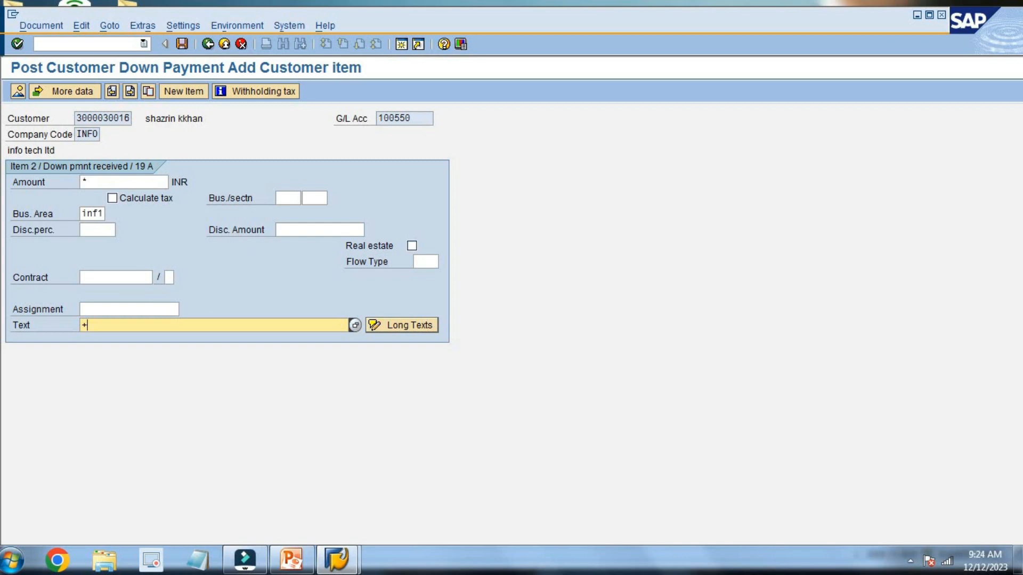
Step: Bring up the document overview, post the down payment and return to the SAP Easy Access screen
{"action": "key", "text": "Return"}
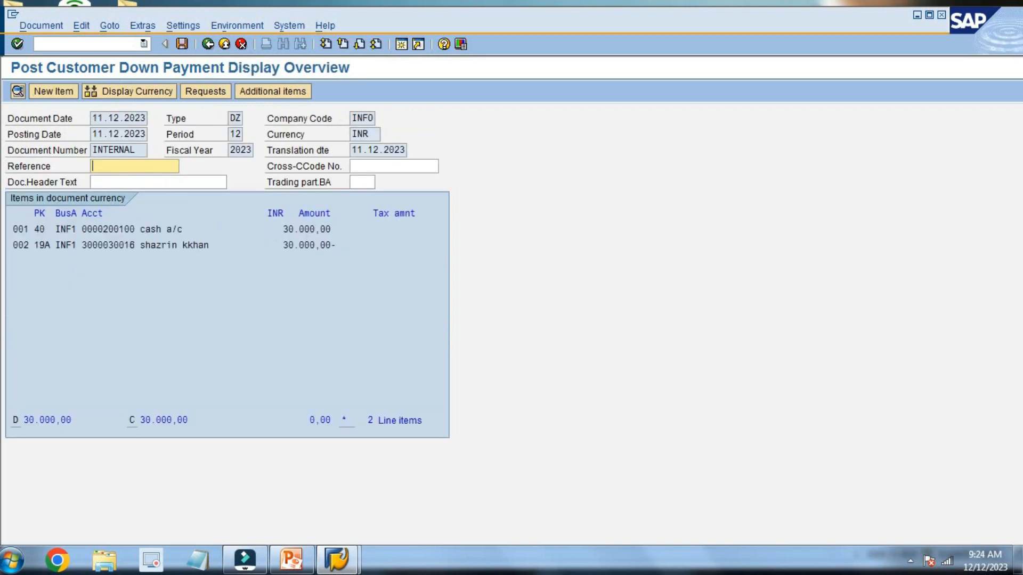
{"action": "key", "text": "F3"}
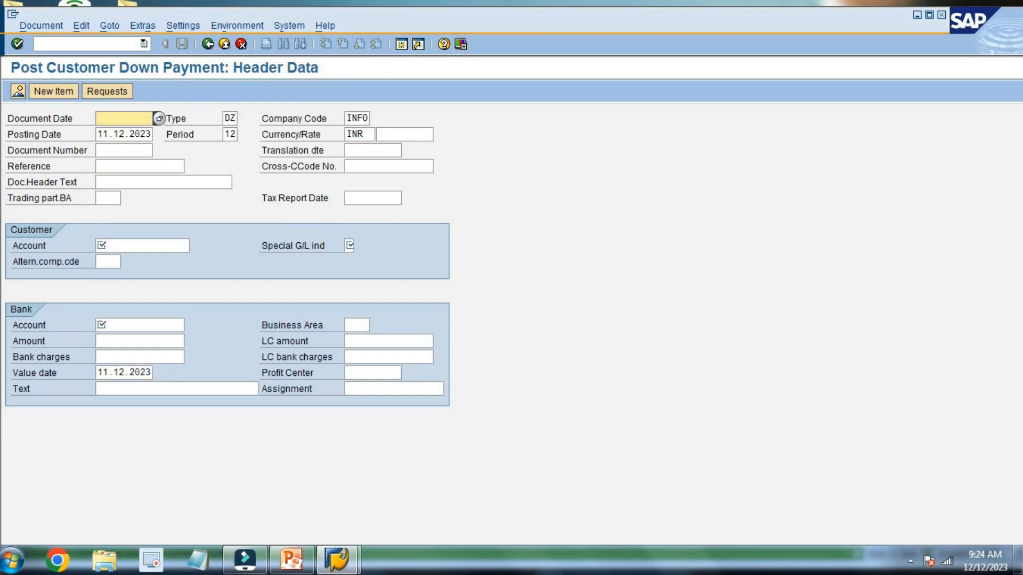
{"action": "key", "text": "F3"}
{"action": "left_click", "coordinate": [32, 24]}
Step: Check the Procedure slide in PowerPoint and open transaction fbl5n in SAP
{"action": "mouse_move", "coordinate": [282, 568]}
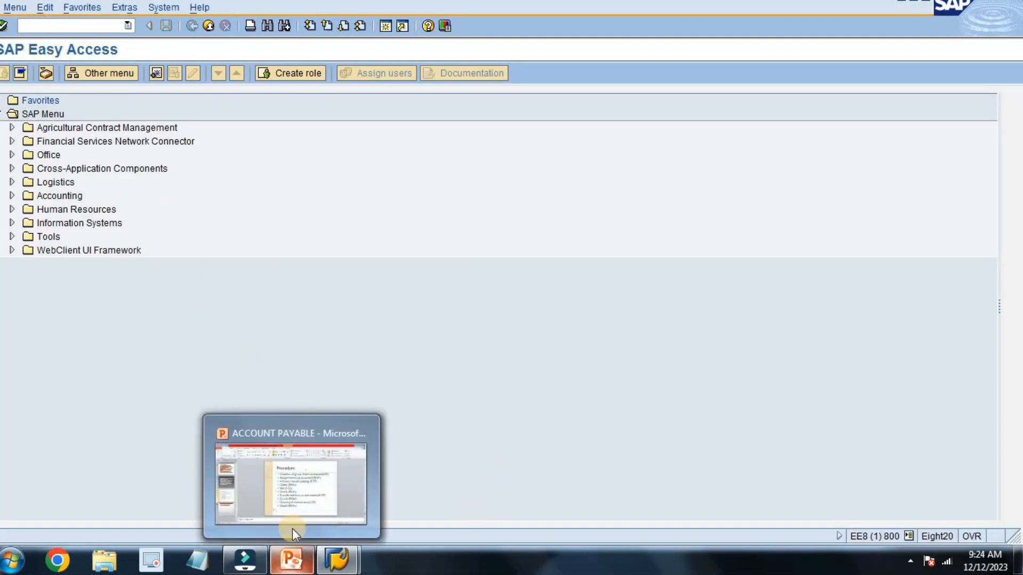
{"action": "left_click", "coordinate": [292, 529]}
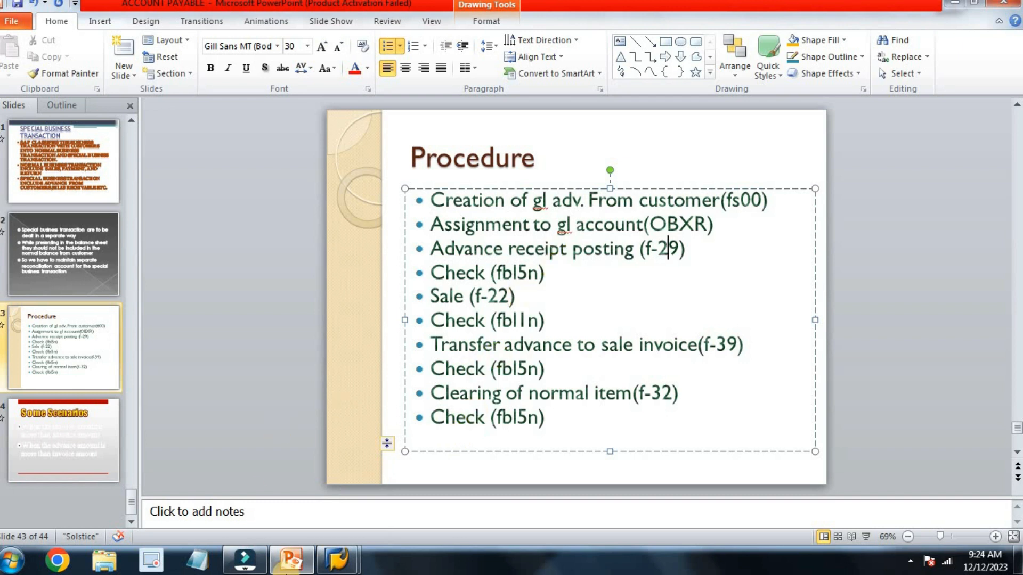
{"action": "mouse_move", "coordinate": [357, 565]}
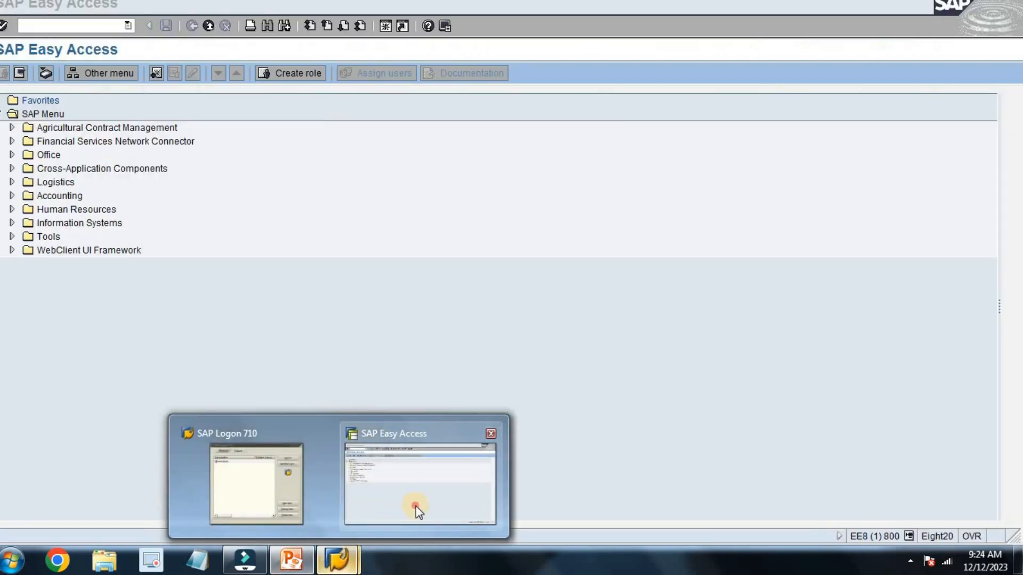
{"action": "left_click", "coordinate": [416, 506]}
{"action": "type", "text": "fbl"}
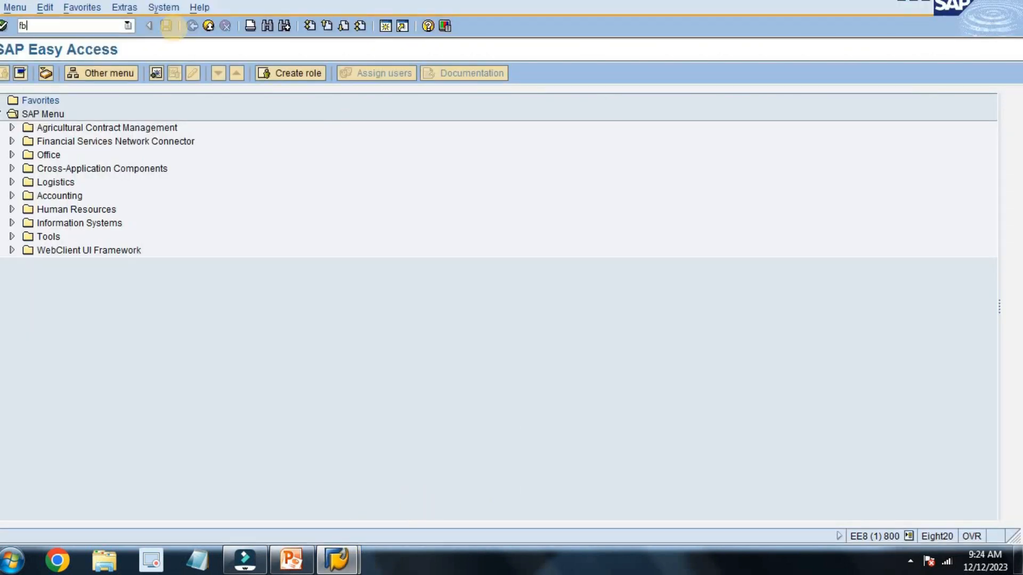
{"action": "type", "text": "5n"}
{"action": "key", "text": "Return"}
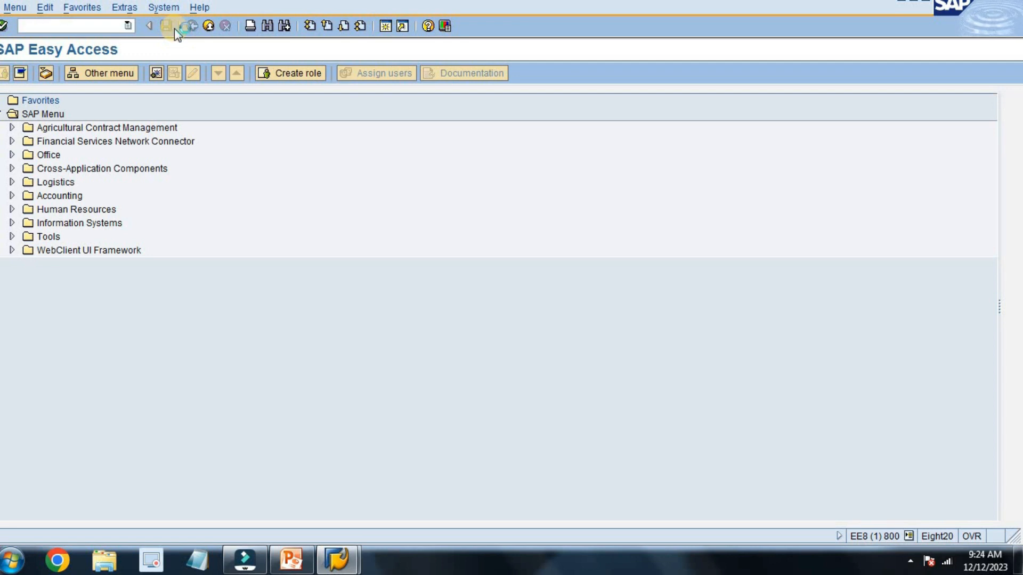
Step: Display the customer's open line items with special G/L transactions included
{"action": "type", "text": "3"}
{"action": "key", "text": "Down"}
{"action": "key", "text": "Tab"}
{"action": "key", "text": "F8"}
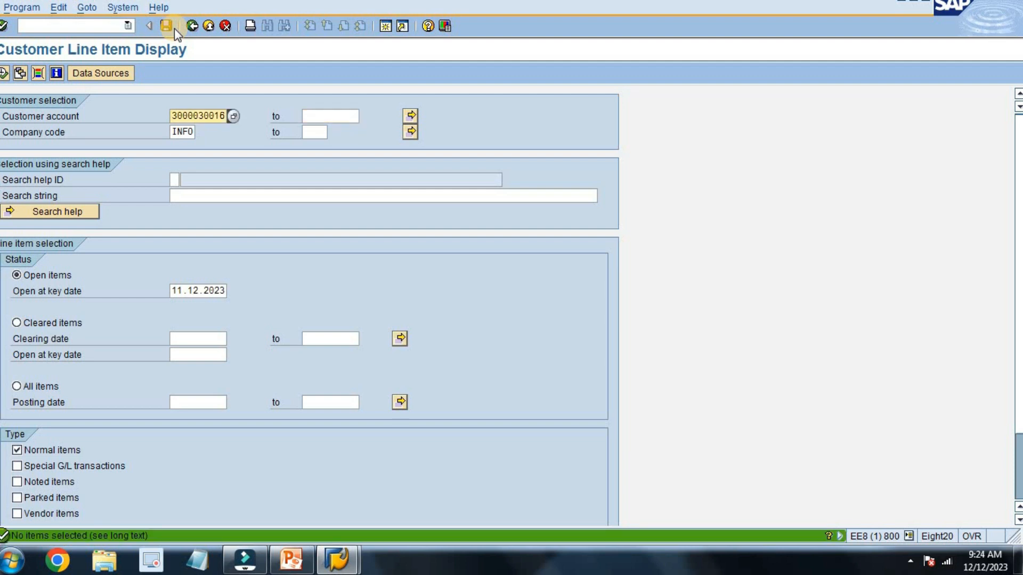
{"action": "left_click", "coordinate": [47, 445]}
{"action": "left_click", "coordinate": [46, 465]}
{"action": "key", "text": "F8"}
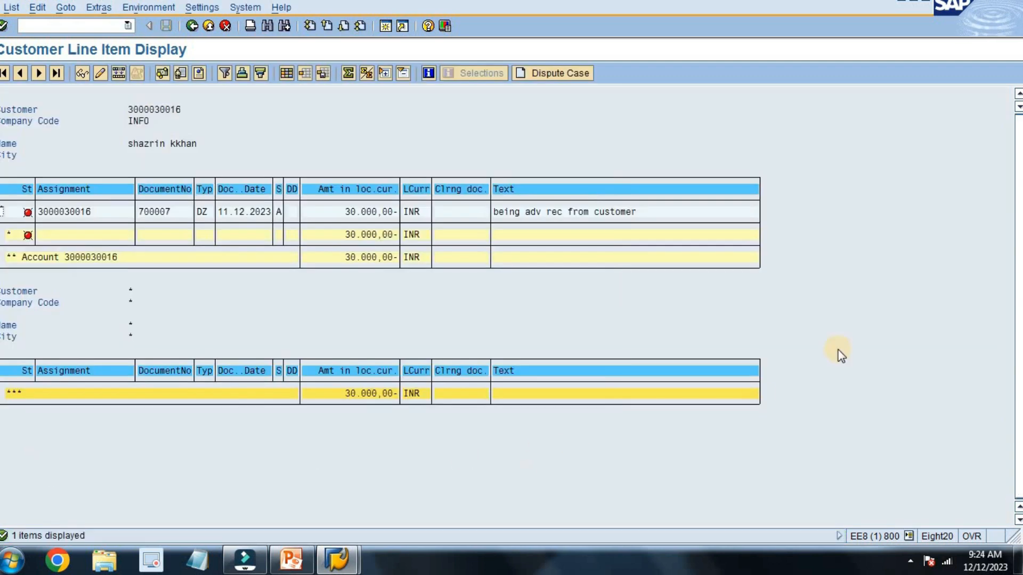
Step: Leave the customer line item display and open transaction f-22 to enter a customer invoice
{"action": "left_click", "coordinate": [191, 27]}
{"action": "left_click", "coordinate": [190, 27]}
{"action": "left_click", "coordinate": [106, 27]}
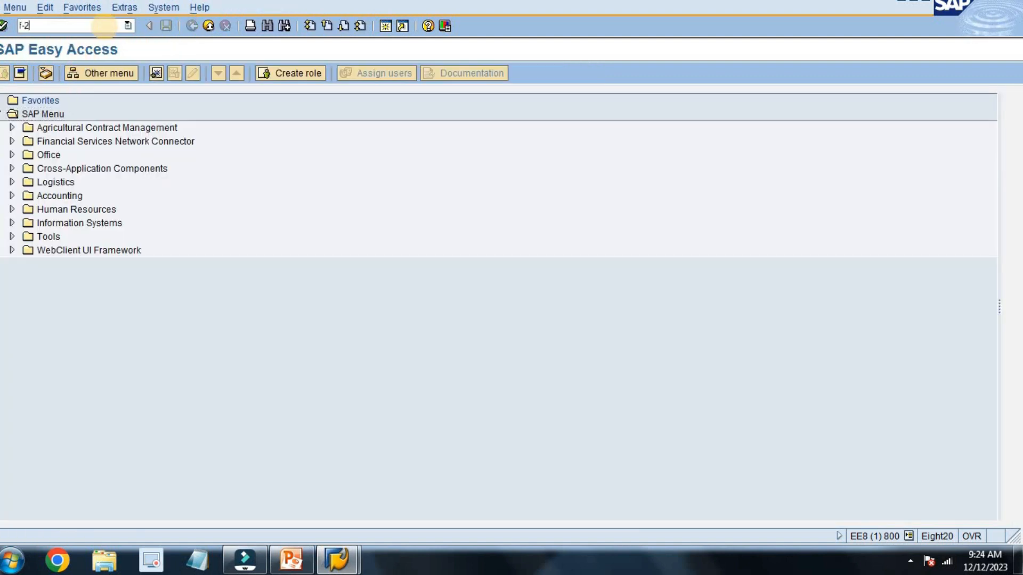
{"action": "type", "text": "f-22"}
{"action": "key", "text": "Return"}
Step: Set the customer invoice's document date to 11.12.2023
{"action": "type", "text": "1"}
{"action": "key", "text": "Down"}
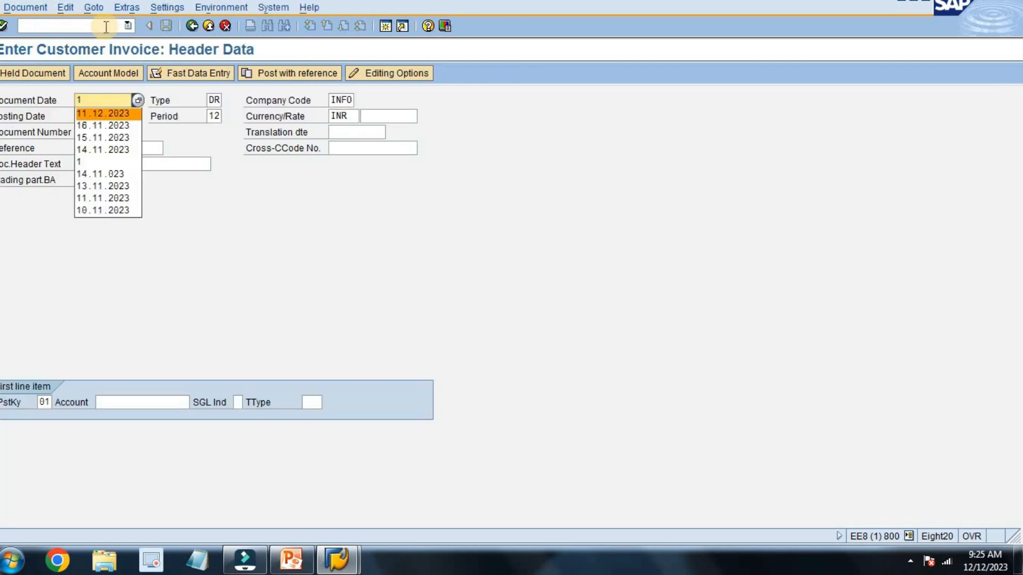
{"action": "key", "text": "Tab"}
{"action": "key", "text": "Tab"}
{"action": "key", "text": "Tab"}
{"action": "key", "text": "Tab"}
{"action": "key", "text": "Tab"}
{"action": "key", "text": "Tab"}
{"action": "key", "text": "Tab"}
{"action": "key", "text": "Tab"}
{"action": "key", "text": "Tab"}
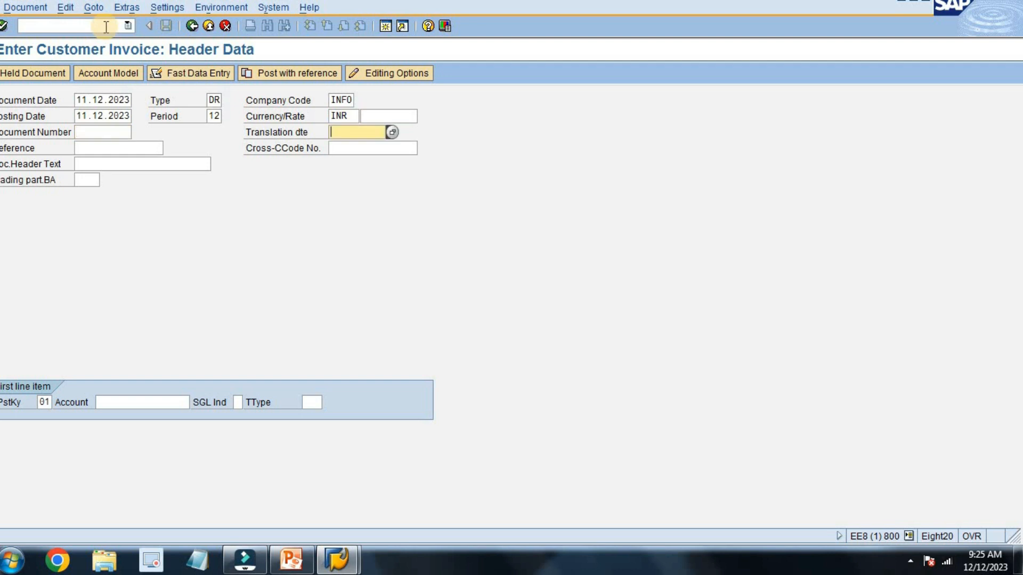
Step: Enter the customer account for the first line item with posting key 01 and continue to the item details
{"action": "key", "text": "Tab"}
{"action": "key", "text": "Tab"}
{"action": "key", "text": "Tab"}
{"action": "type", "text": "3"}
{"action": "key", "text": "Down"}
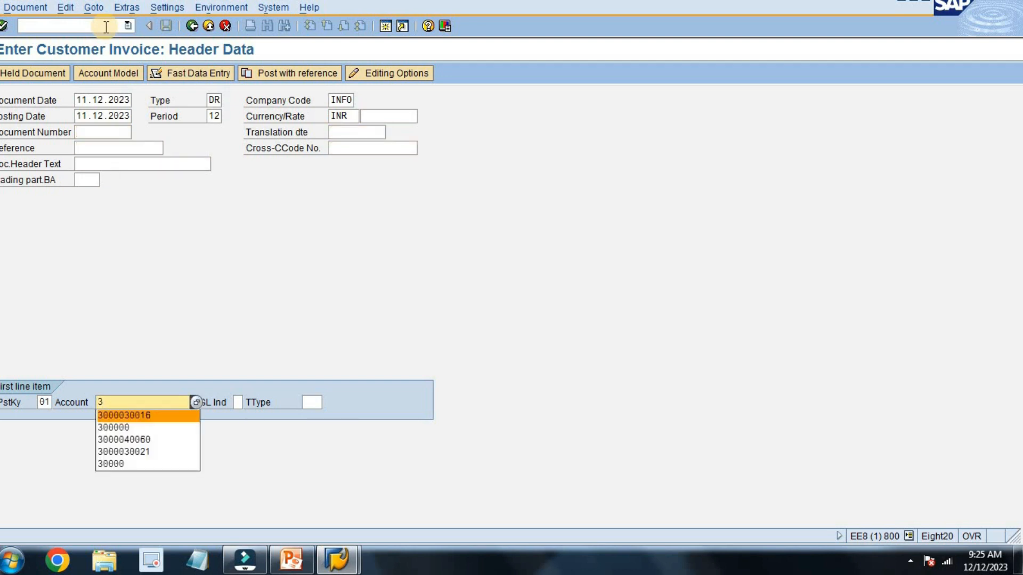
{"action": "key", "text": "Tab"}
{"action": "key", "text": "Return"}
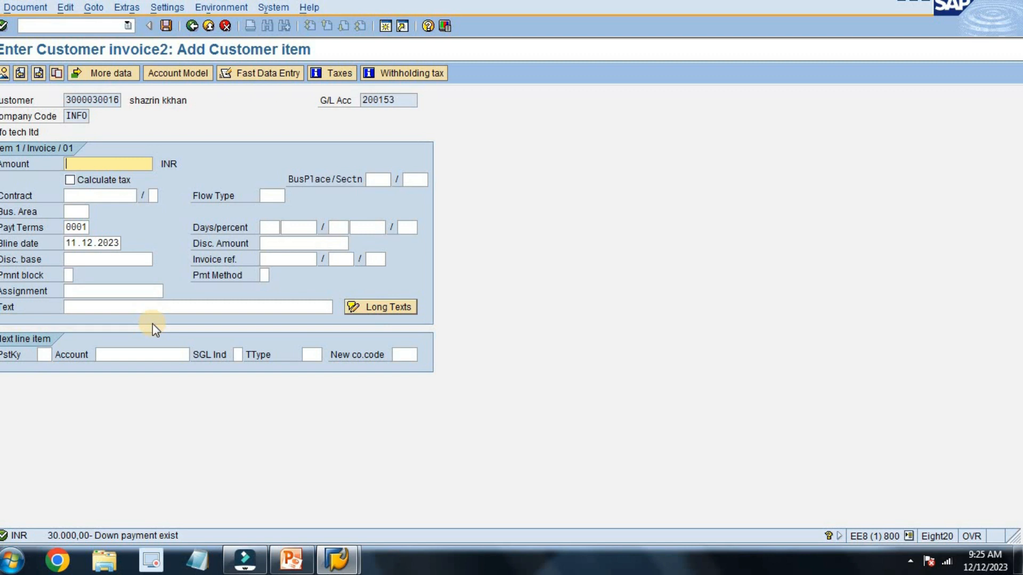
Step: Set the customer invoice item's amount to 50000 and its business area to inf1
{"action": "type", "text": "5"}
{"action": "key", "text": "Down"}
{"action": "key", "text": "Tab"}
{"action": "key", "text": "Tab"}
{"action": "key", "text": "Tab"}
{"action": "key", "text": "Tab"}
{"action": "key", "text": "Tab"}
{"action": "key", "text": "Tab"}
{"action": "key", "text": "Tab"}
{"action": "type", "text": "inf1"}
Step: Set the customer invoice item's text to "being goods sale"
{"action": "key", "text": "Tab"}
{"action": "key", "text": "Tab"}
{"action": "key", "text": "Tab"}
{"action": "key", "text": "Tab"}
{"action": "key", "text": "Tab"}
{"action": "key", "text": "Tab"}
{"action": "key", "text": "Tab"}
{"action": "key", "text": "Tab"}
{"action": "key", "text": "Tab"}
{"action": "key", "text": "Tab"}
{"action": "key", "text": "Tab"}
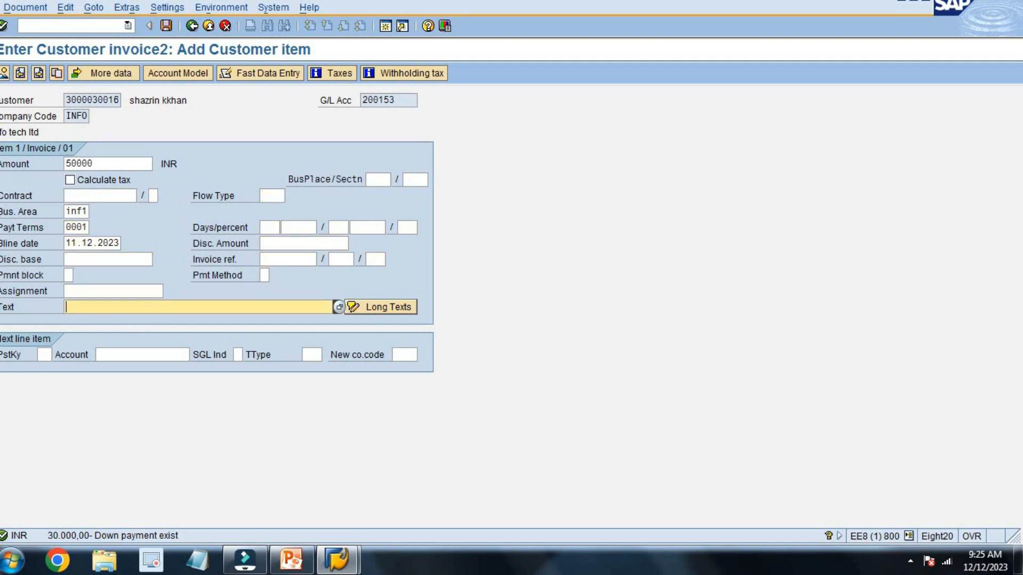
{"action": "type", "text": "be"}
{"action": "key", "text": "Down"}
{"action": "key", "text": "Down"}
{"action": "key", "text": "Down"}
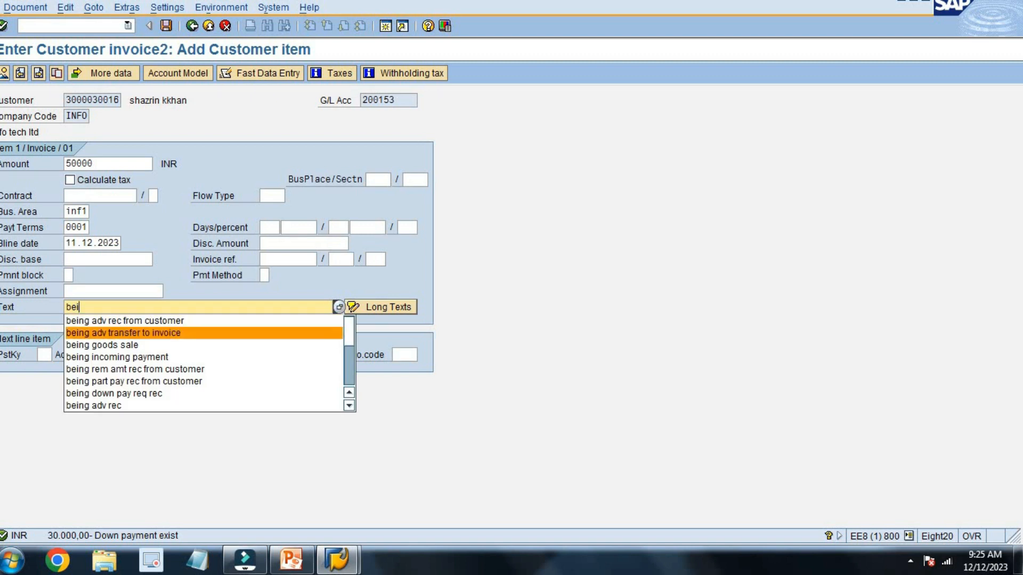
{"action": "key", "text": "Return"}
Step: Set the next line item's posting key to 50 and enter its G/L account
{"action": "type", "text": "50"}
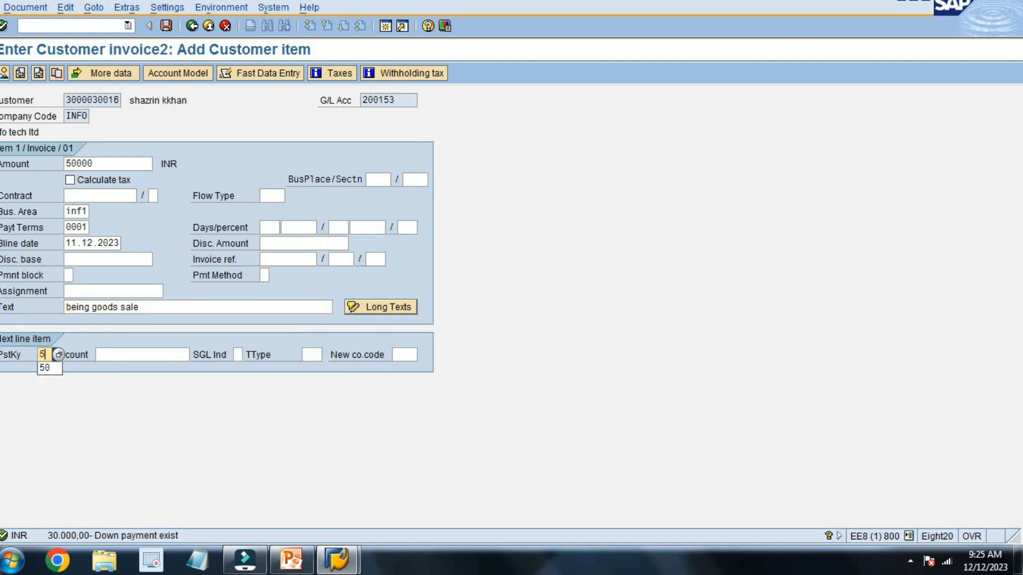
{"action": "key", "text": "Tab"}
{"action": "type", "text": "3"}
{"action": "key", "text": "Down"}
{"action": "key", "text": "Tab"}
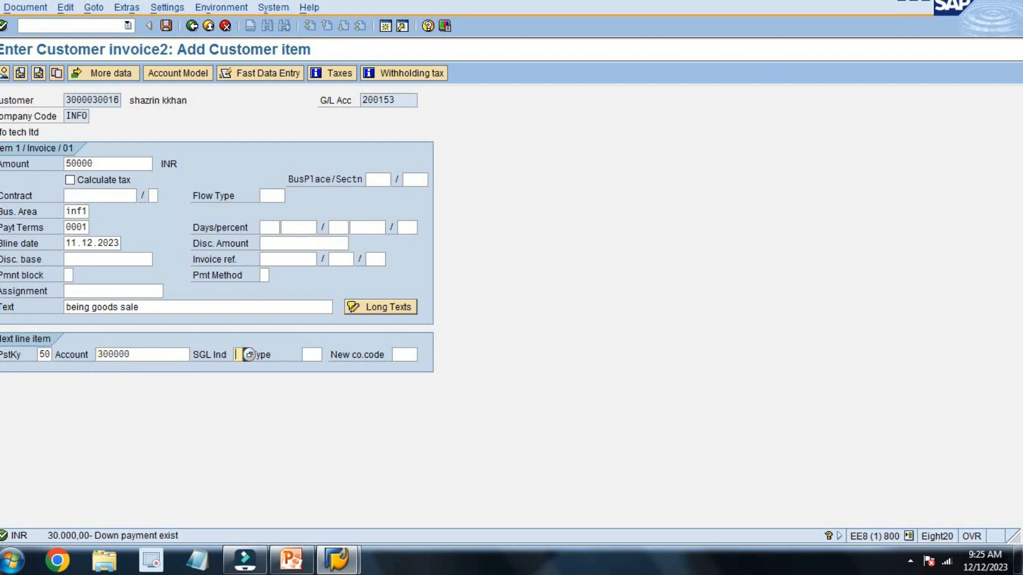
Step: Fill in the sale account's credit item with amount *, business area inf1 and text +, and continue to the document overview
{"action": "key", "text": "Return"}
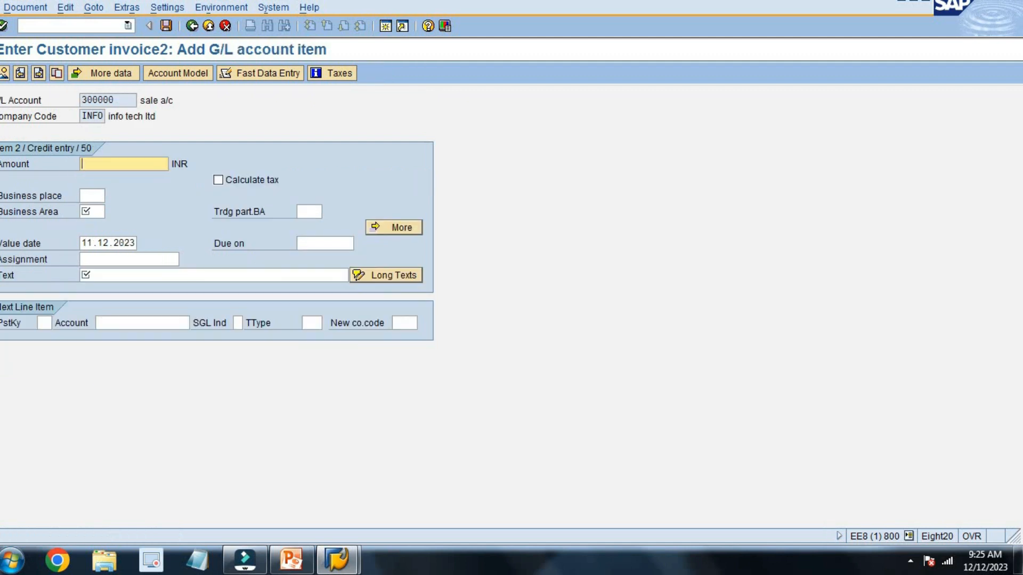
{"action": "key", "text": "Tab"}
{"action": "key", "text": "Tab"}
{"action": "key", "text": "Tab"}
{"action": "type", "text": "inf1"}
{"action": "key", "text": "Tab"}
{"action": "key", "text": "Tab"}
{"action": "key", "text": "Tab"}
{"action": "key", "text": "Tab"}
{"action": "key", "text": "Tab"}
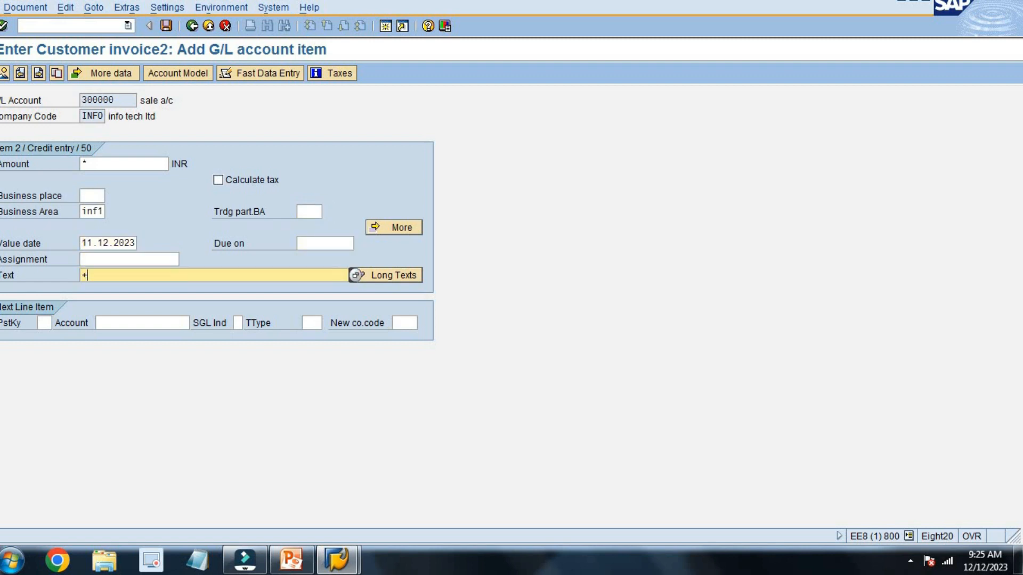
{"action": "type", "text": "+"}
{"action": "key", "text": "Return"}
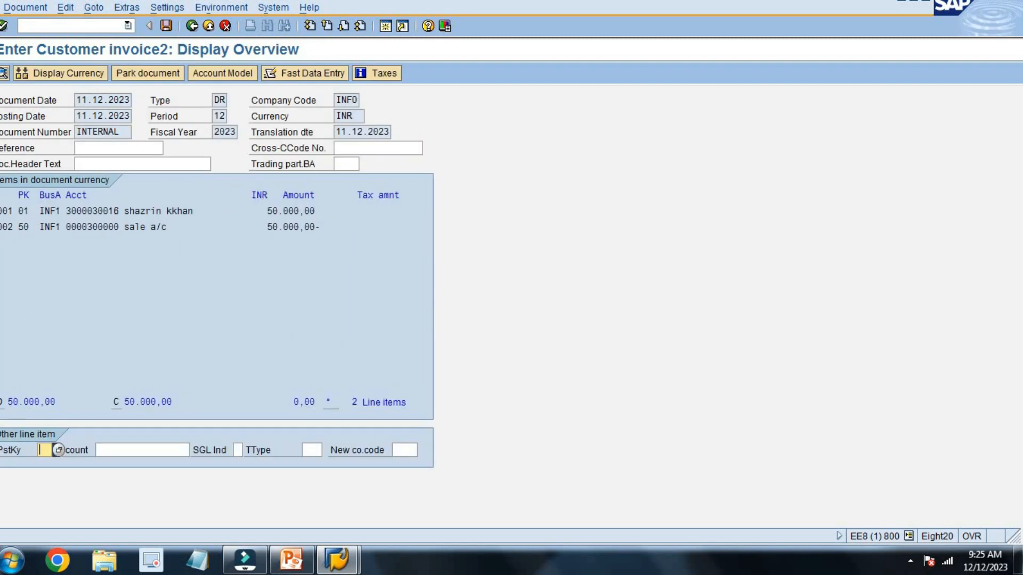
Step: Post the customer invoice document and exit to the SAP Easy Access screen
{"action": "key", "text": "ctrl+s"}
{"action": "key", "text": "F3"}
{"action": "key", "text": "Left"}
{"action": "key", "text": "Return"}
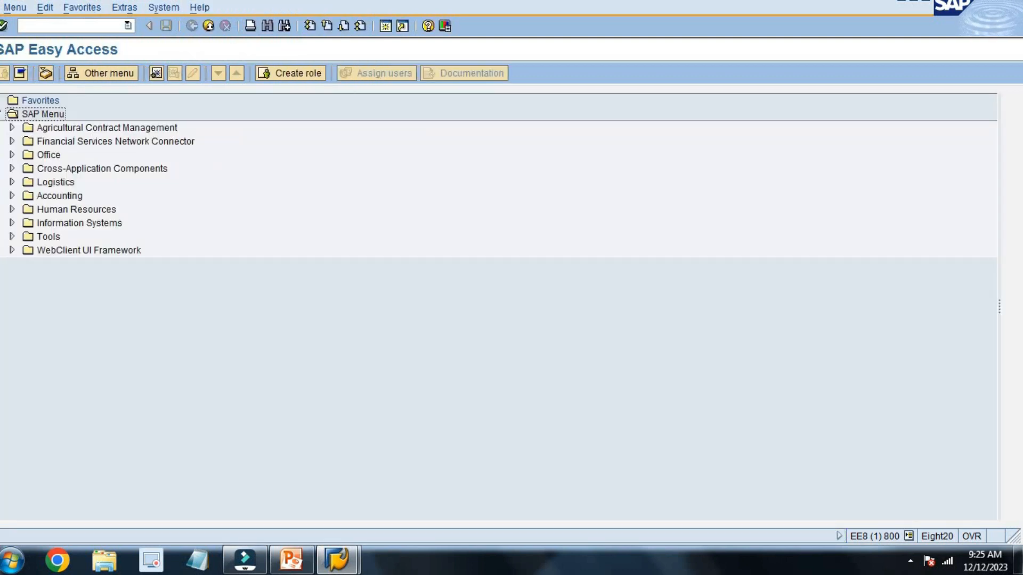
Step: Open transaction fbl5n and display the customer's open normal items, excluding special G/L transactions
{"action": "left_click", "coordinate": [101, 25]}
{"action": "type", "text": "fbl5n"}
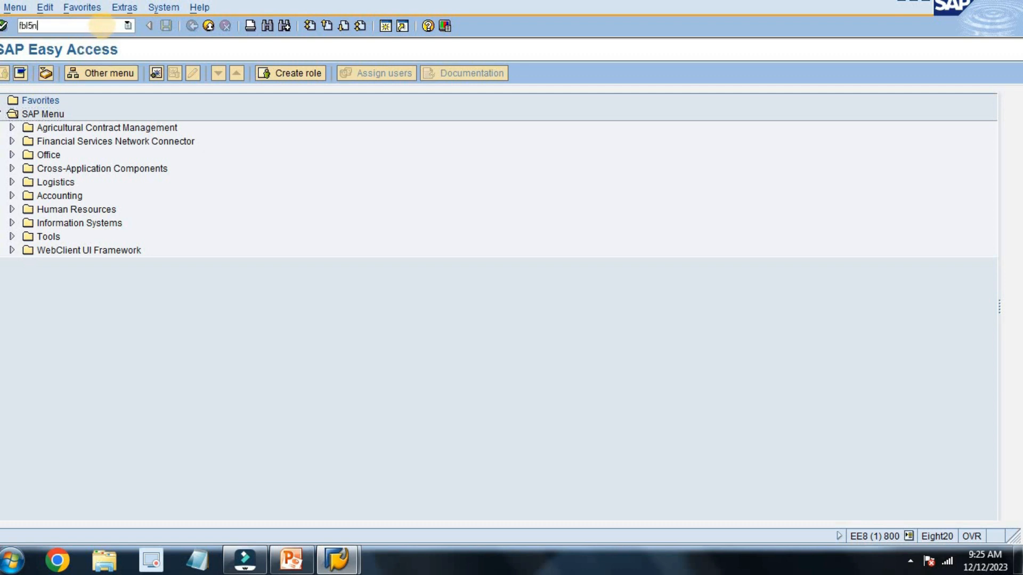
{"action": "key", "text": "Return"}
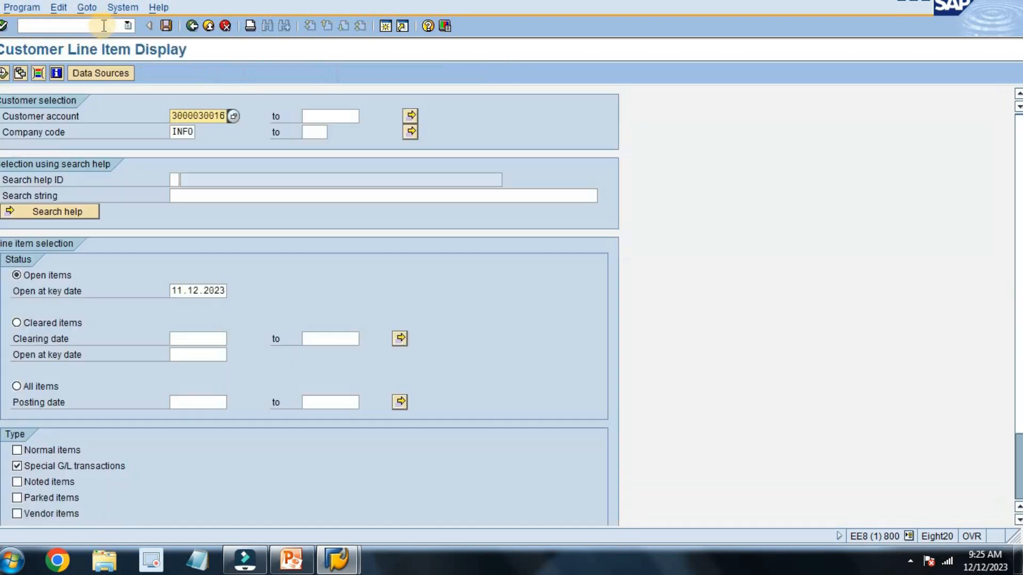
{"action": "left_click", "coordinate": [27, 466]}
{"action": "left_click", "coordinate": [30, 450]}
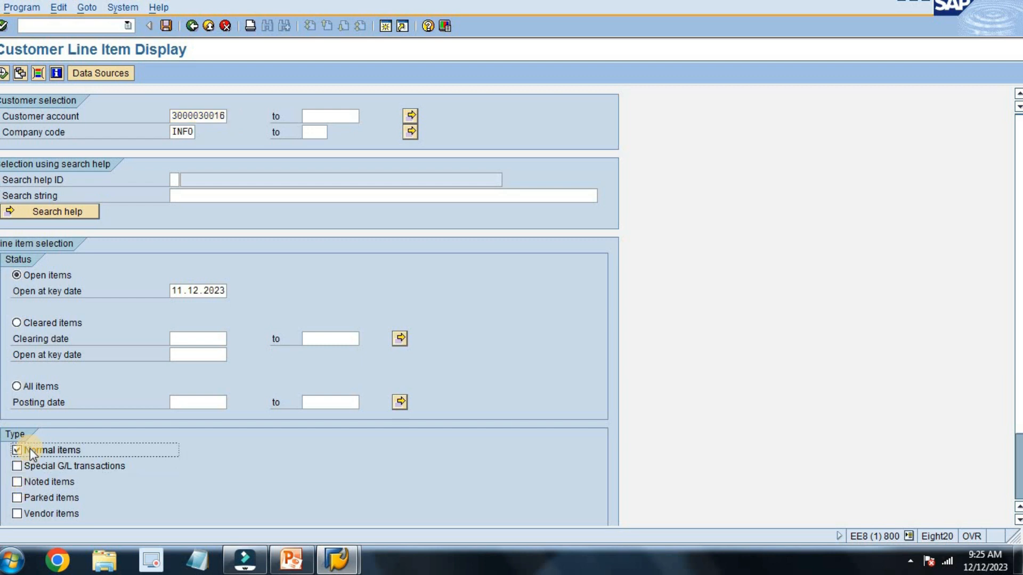
{"action": "key", "text": "F8"}
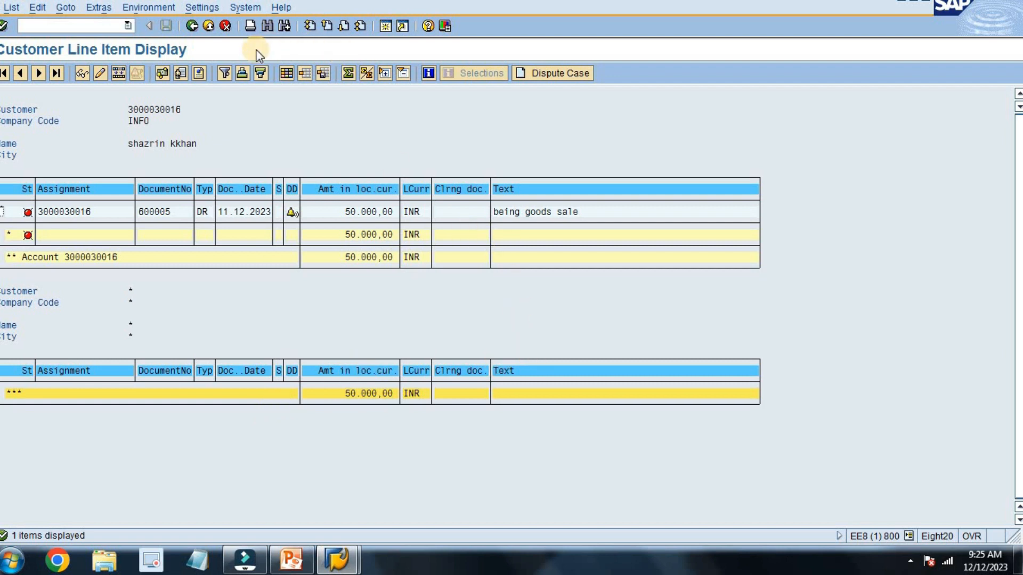
Step: Return to the selection and display only the customer's open special G/L transactions
{"action": "key", "text": "F3"}
{"action": "left_click", "coordinate": [59, 468]}
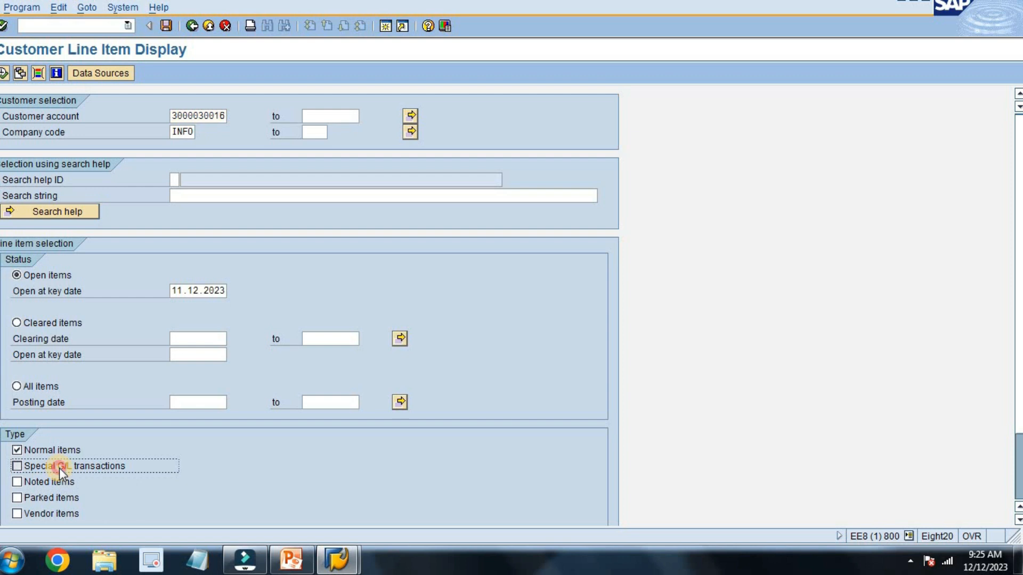
{"action": "left_click", "coordinate": [63, 449]}
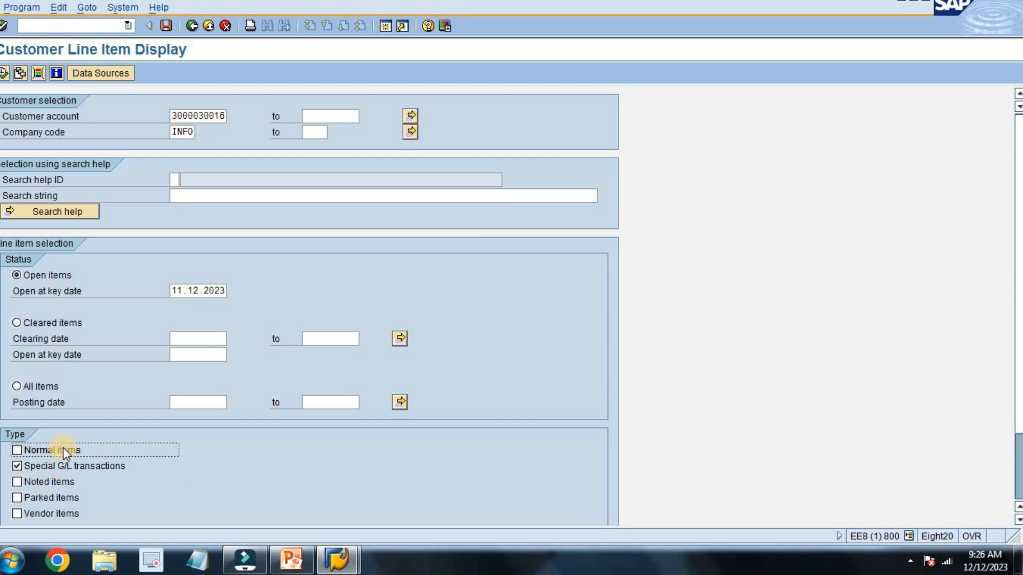
{"action": "key", "text": "F8"}
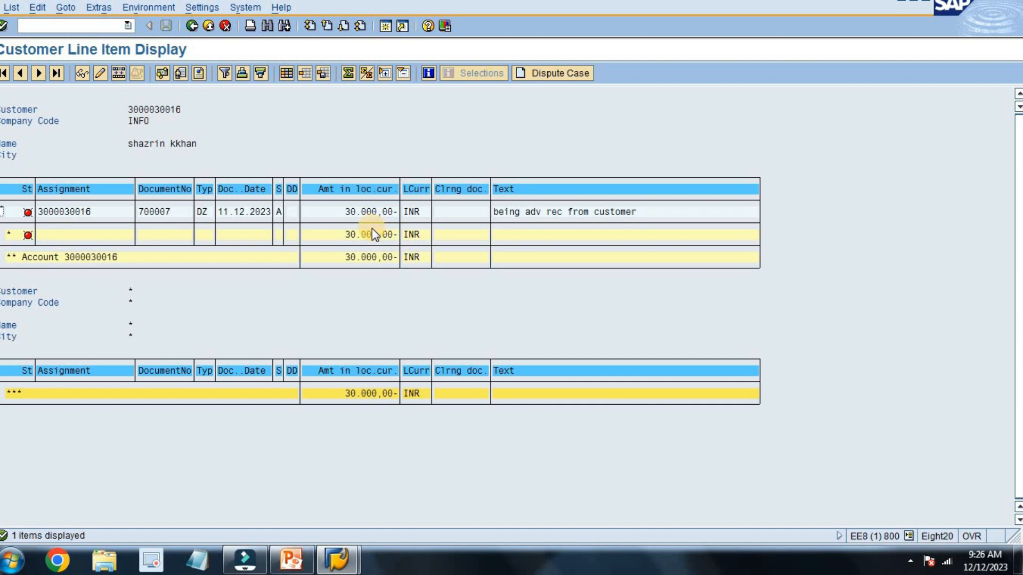
Step: Leave the line item display, read the next transaction on the PowerPoint procedure slide, and switch back to SAP
{"action": "key", "text": "F3"}
{"action": "key", "text": "F3"}
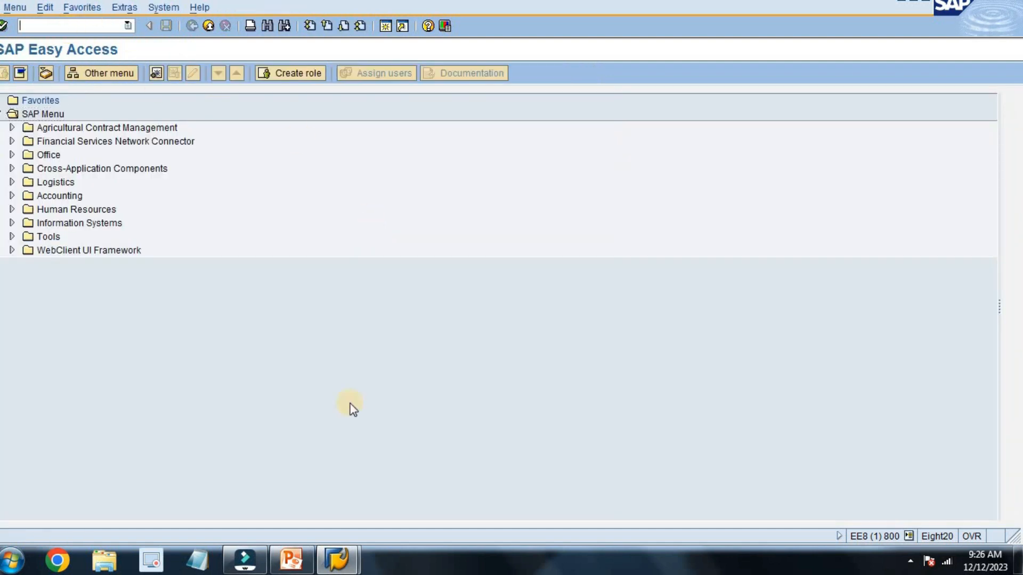
{"action": "left_click", "coordinate": [292, 559]}
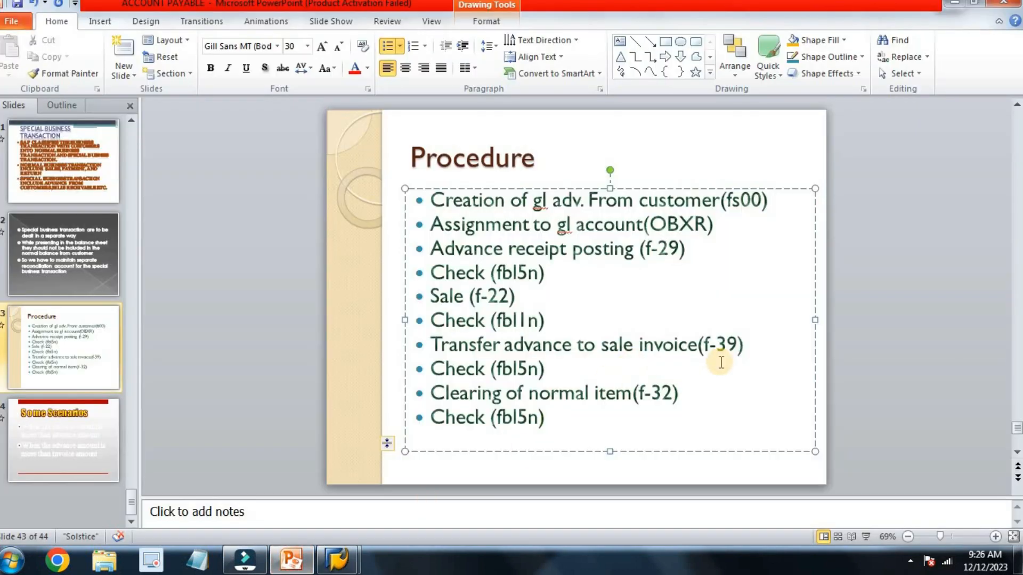
{"action": "mouse_move", "coordinate": [336, 558]}
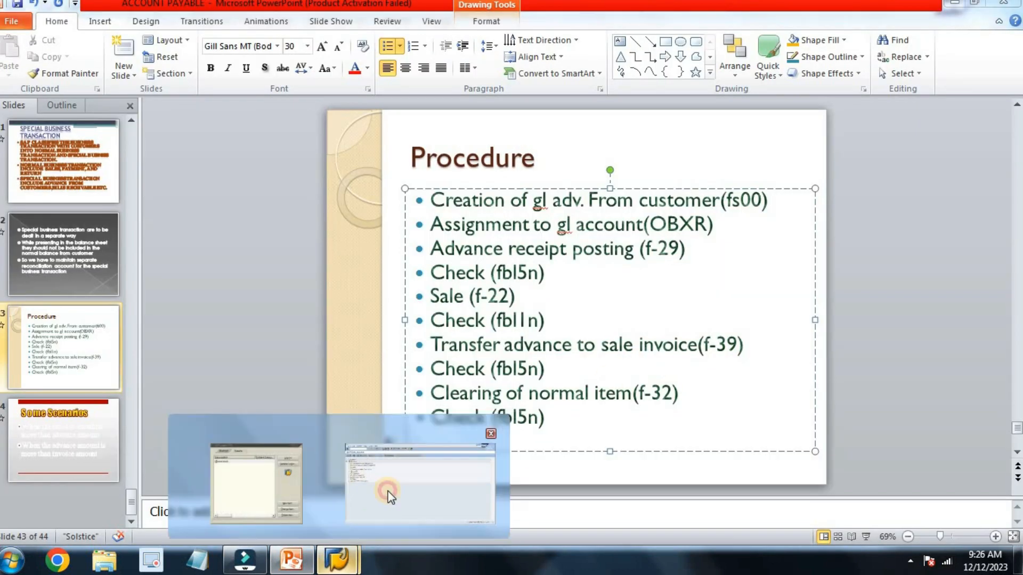
{"action": "left_click", "coordinate": [386, 448]}
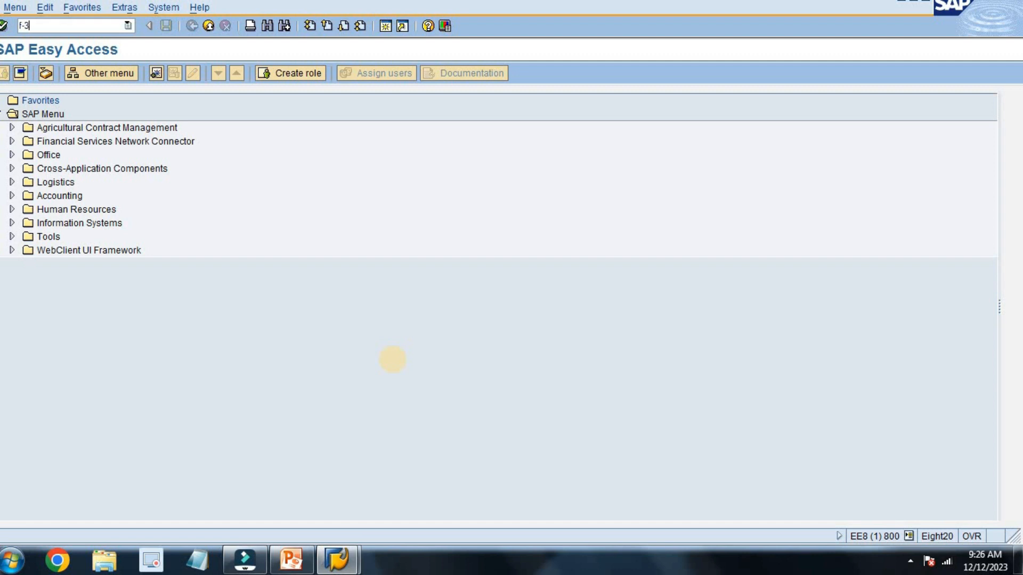
{"action": "key", "text": "Return"}
{"action": "type", "text": "11.12.2023"}
{"action": "key", "text": "Tab"}
{"action": "key", "text": "Tab"}
{"action": "key", "text": "Tab"}
{"action": "key", "text": "Tab"}
{"action": "key", "text": "Tab"}
{"action": "key", "text": "Tab"}
{"action": "key", "text": "Tab"}
{"action": "key", "text": "Tab"}
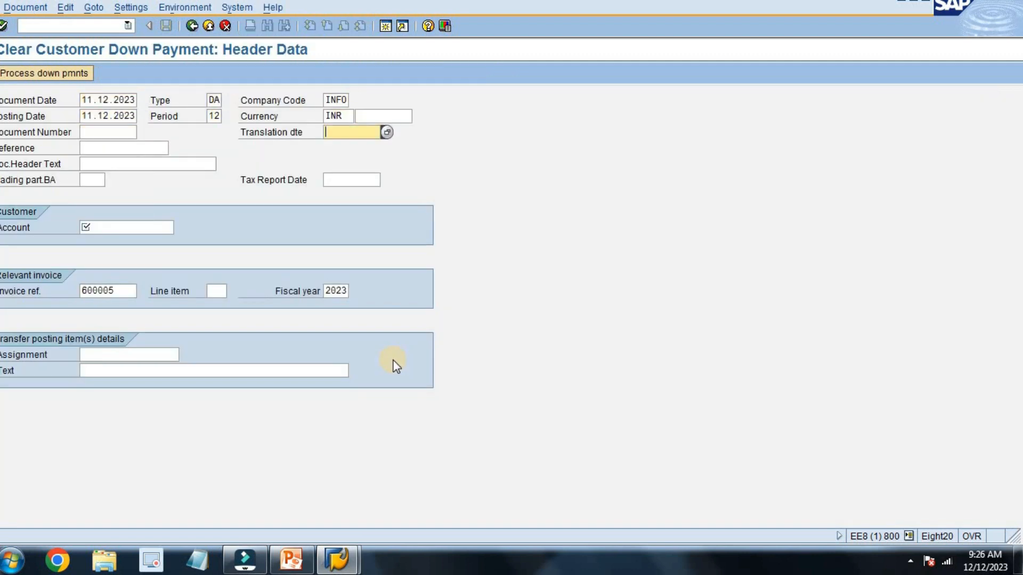
{"action": "key", "text": "Tab"}
{"action": "key", "text": "Tab"}
{"action": "key", "text": "Tab"}
{"action": "type", "text": "3"}
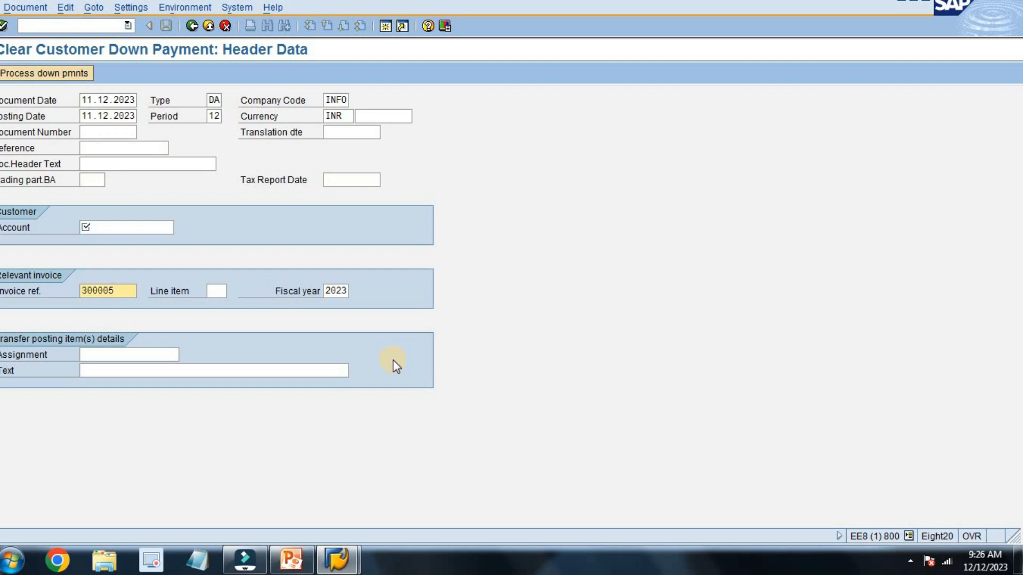
{"action": "key", "text": "F3"}
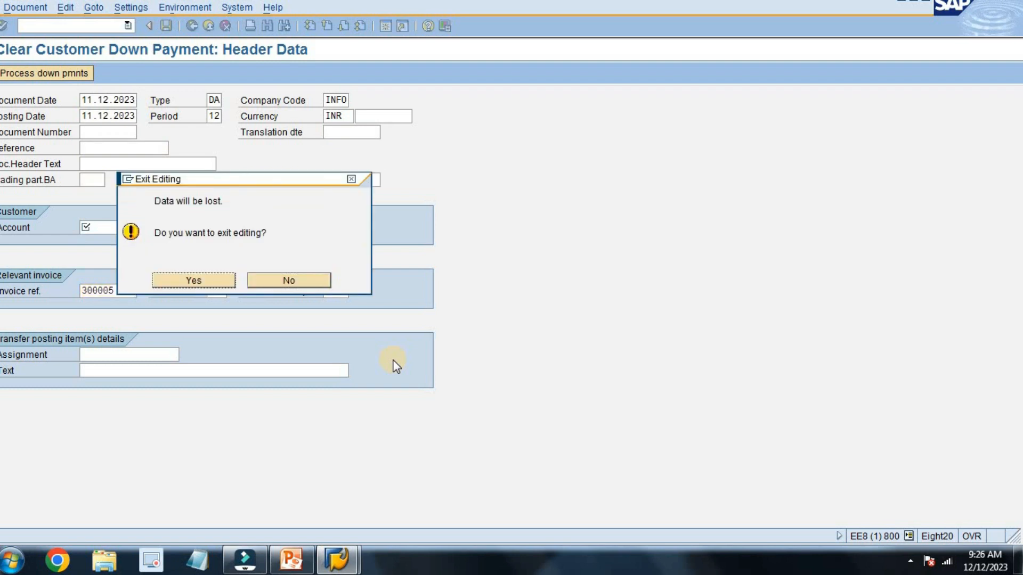
{"action": "key", "text": "Return"}
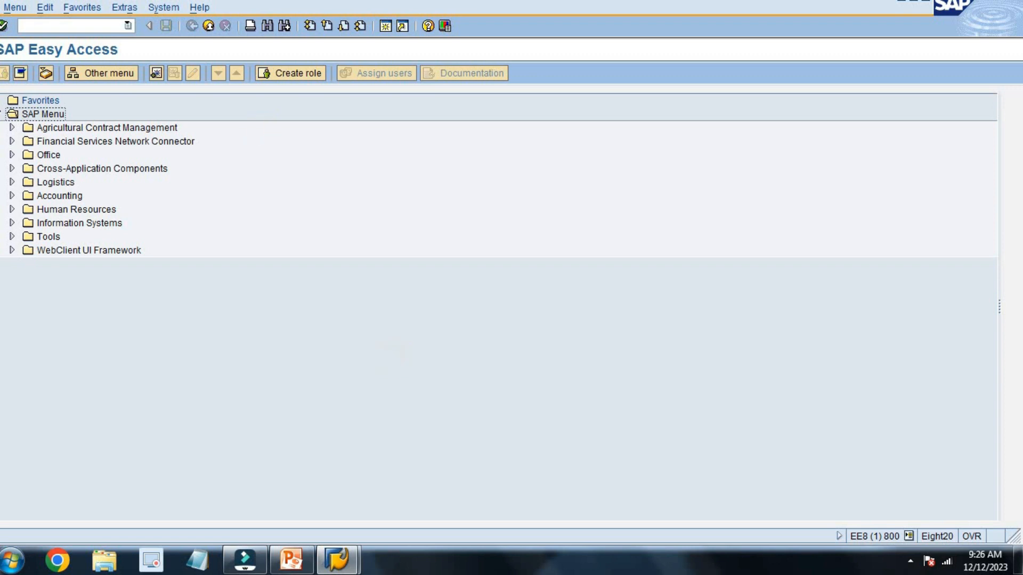
Step: Open transaction f-39 for clearing a customer down payment and set the document date to 11.12.2023
{"action": "left_click", "coordinate": [80, 24]}
{"action": "type", "text": "f"}
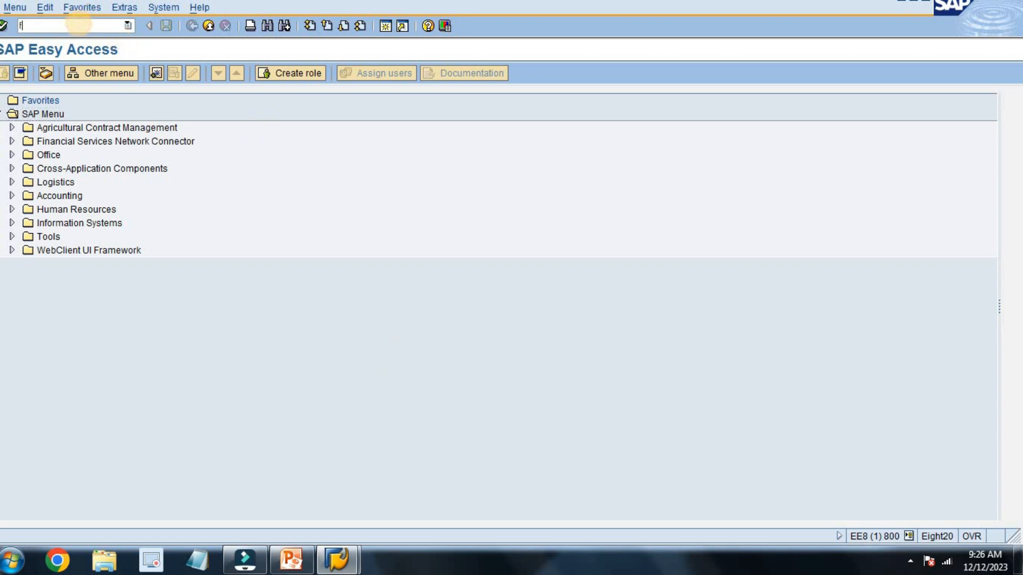
{"action": "type", "text": "-39"}
{"action": "key", "text": "Return"}
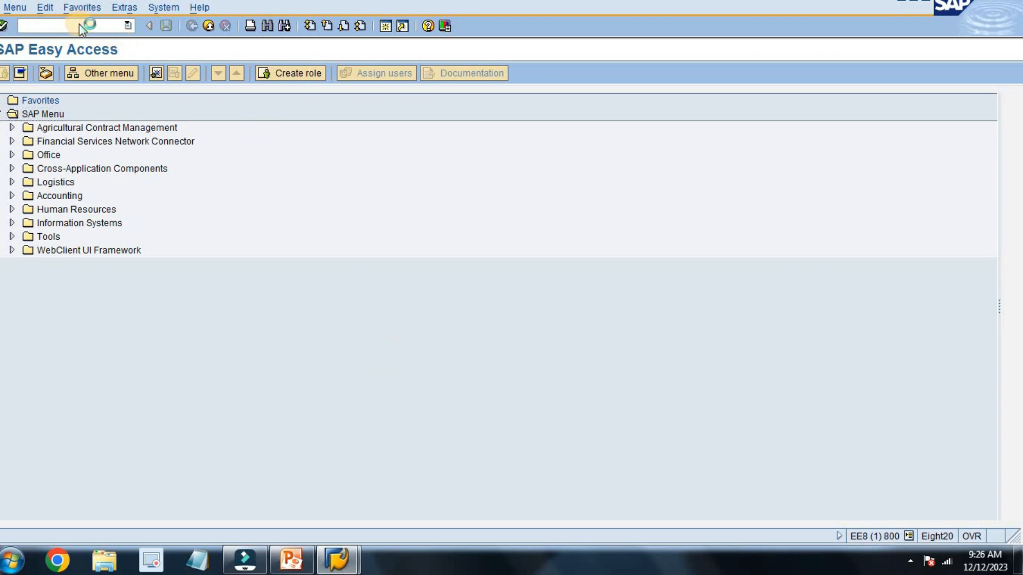
{"action": "type", "text": "11"}
{"action": "key", "text": "Down"}
{"action": "key", "text": "Tab"}
{"action": "key", "text": "Tab"}
{"action": "key", "text": "Tab"}
{"action": "key", "text": "Tab"}
{"action": "key", "text": "Tab"}
{"action": "key", "text": "Tab"}
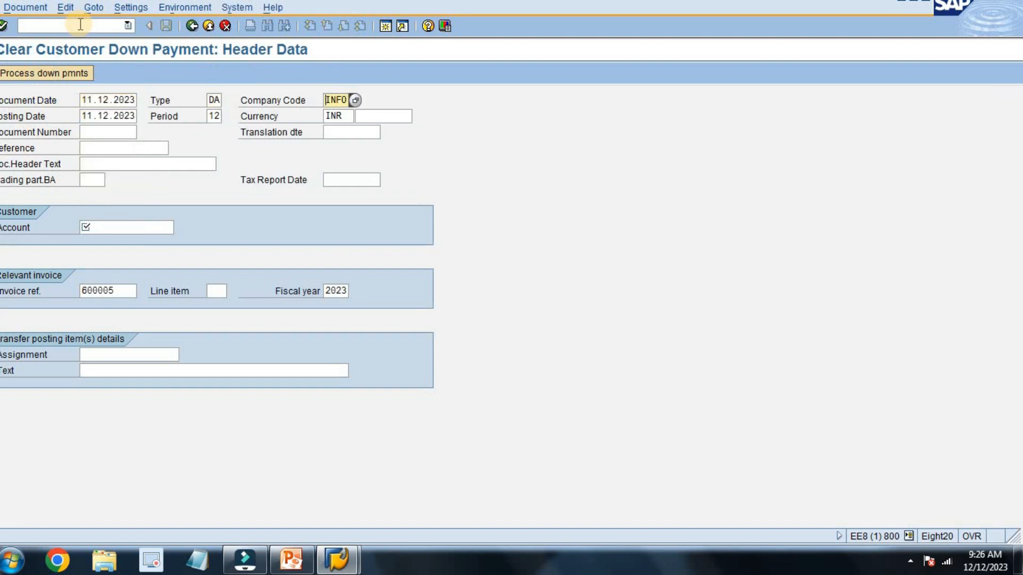
Step: Enter the customer account in the down payment clearing header
{"action": "key", "text": "Tab"}
{"action": "key", "text": "Tab"}
{"action": "key", "text": "Tab"}
{"action": "key", "text": "Tab"}
{"action": "key", "text": "Tab"}
{"action": "key", "text": "Tab"}
{"action": "key", "text": "Tab"}
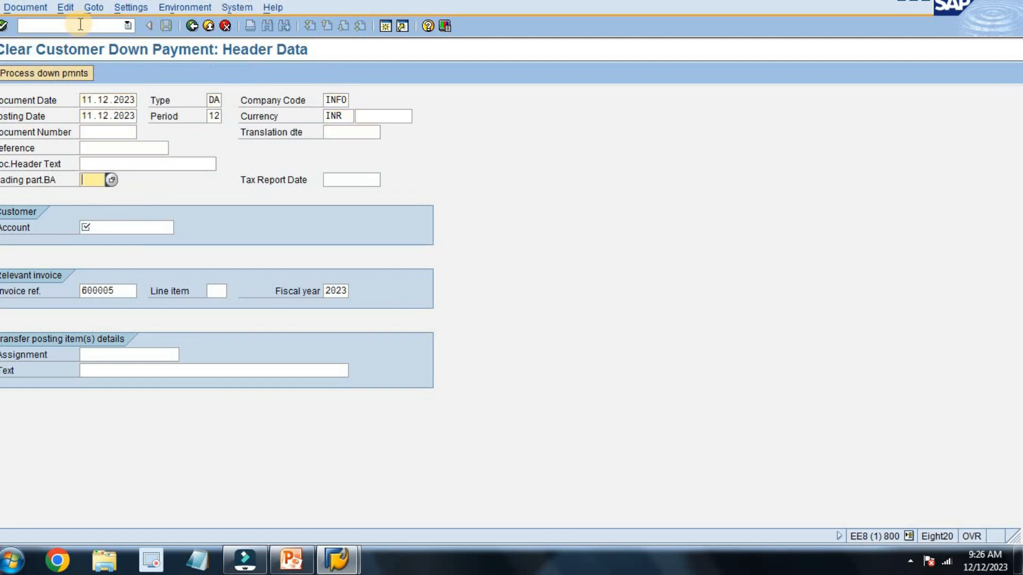
{"action": "type", "text": "3"}
{"action": "key", "text": "Down"}
{"action": "key", "text": "Down"}
{"action": "key", "text": "Tab"}
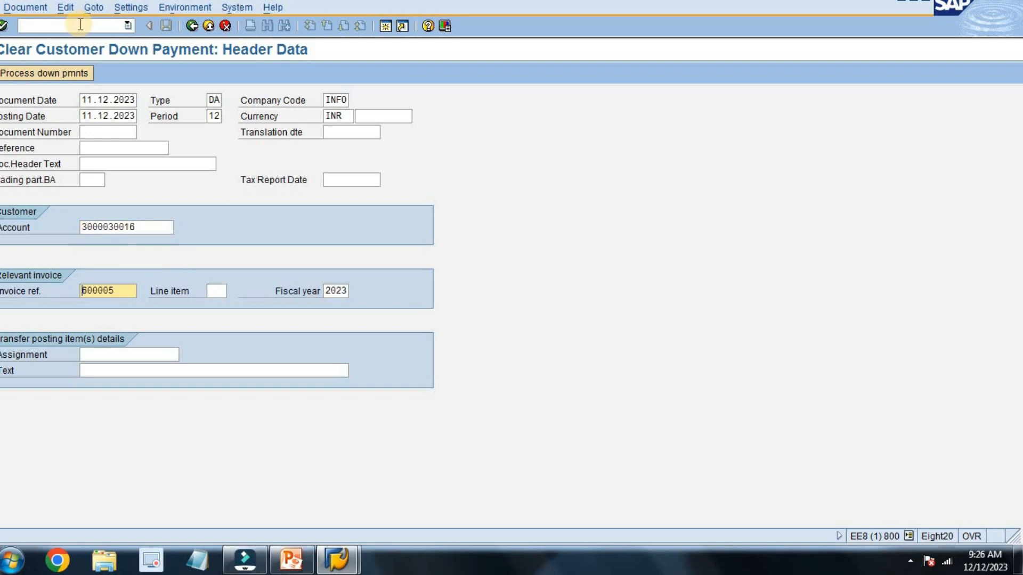
Step: Set the transfer posting text to "being adv transfer to invoice"
{"action": "key", "text": "Tab"}
{"action": "key", "text": "Tab"}
{"action": "key", "text": "Tab"}
{"action": "key", "text": "Tab"}
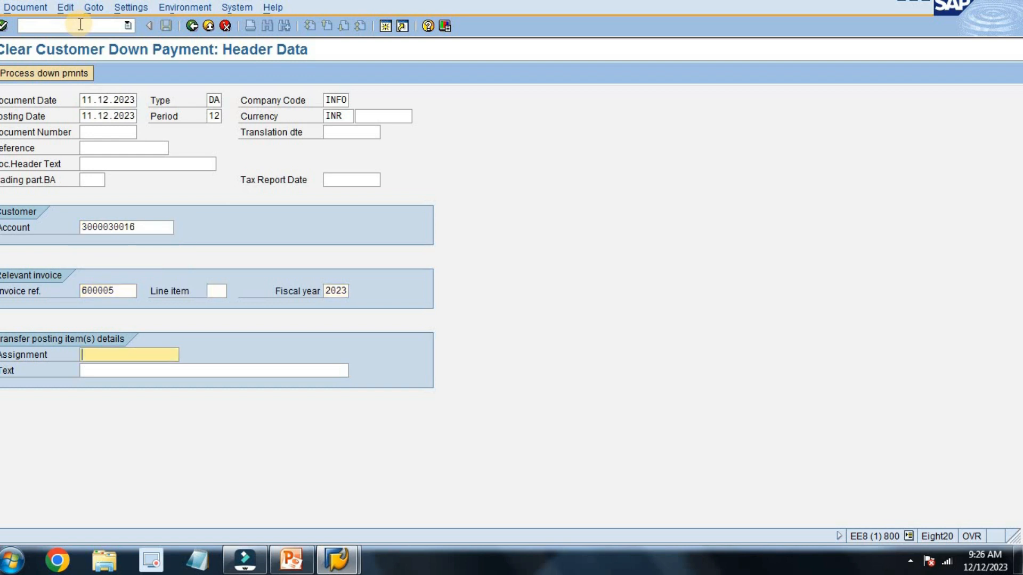
{"action": "type", "text": "bein"}
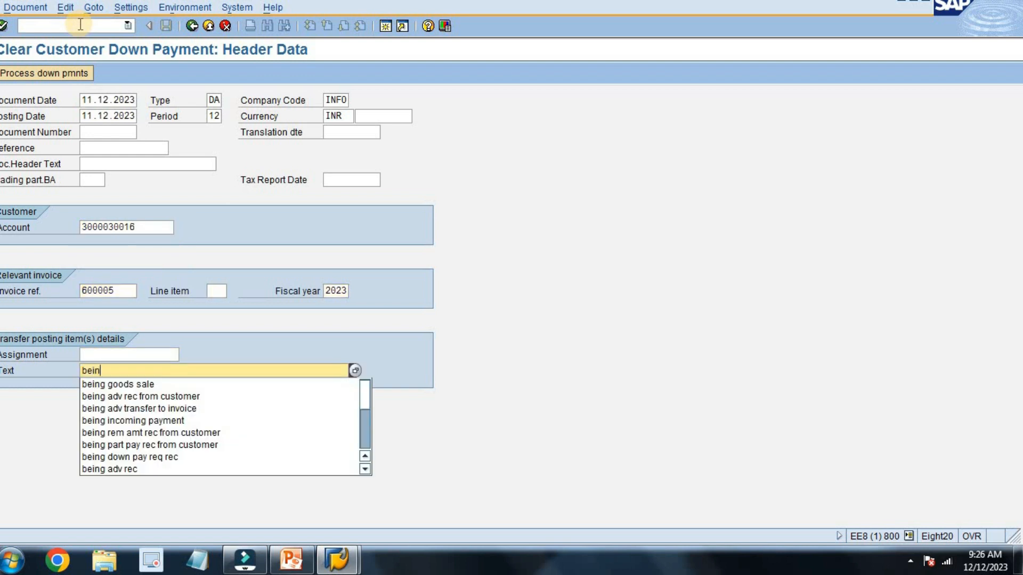
{"action": "key", "text": "Down"}
{"action": "key", "text": "Down"}
{"action": "key", "text": "Down"}
{"action": "key", "text": "Return"}
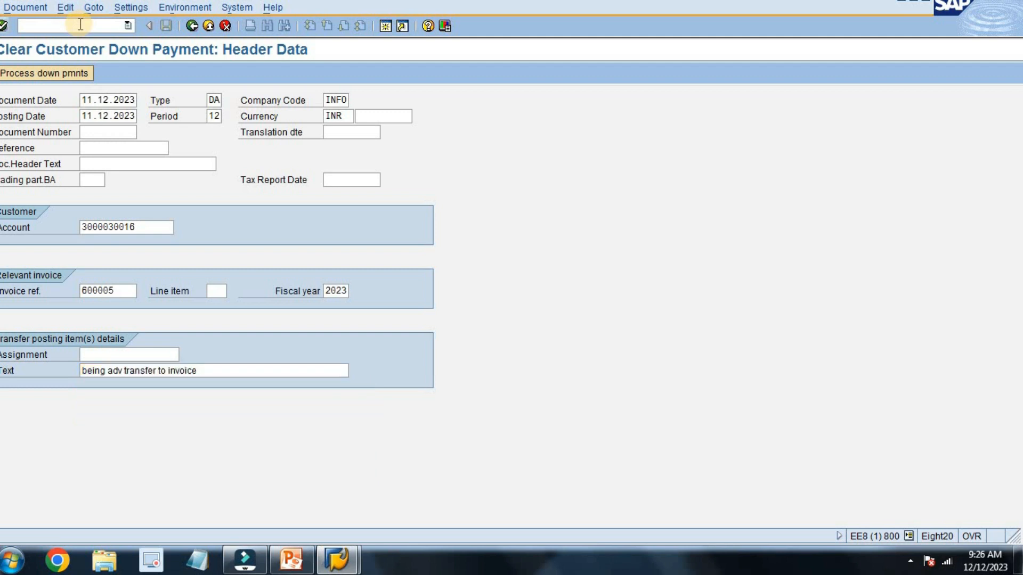
Step: Process the customer's down payment with a transfer posting of 30000, post the document and exit the transaction
{"action": "key", "text": "Return"}
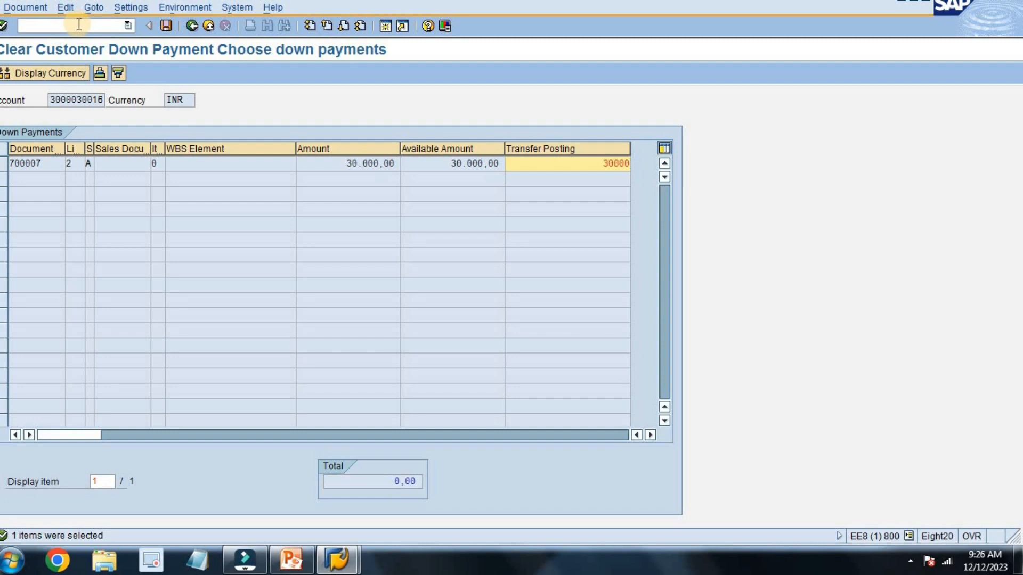
{"action": "key", "text": "Return"}
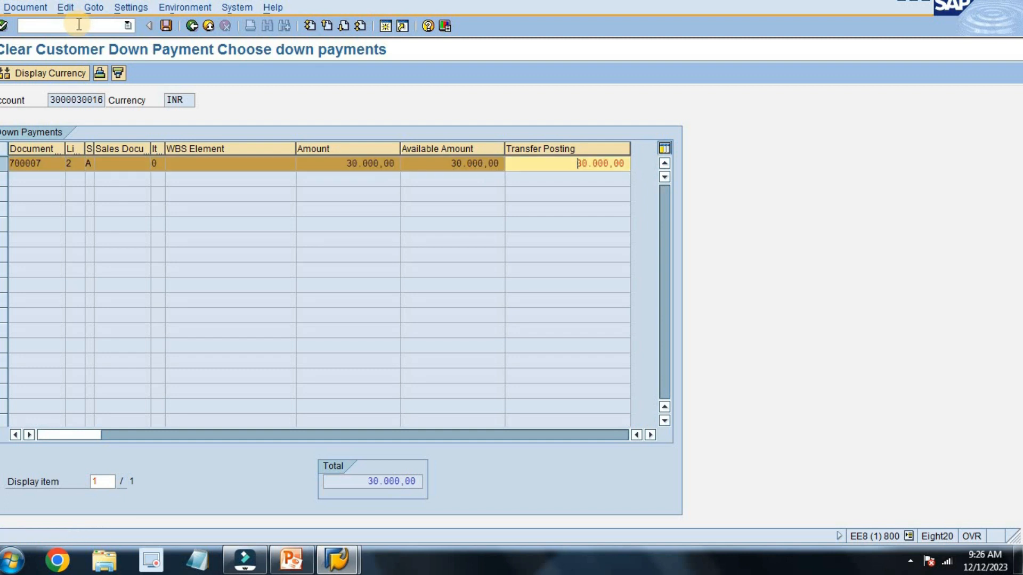
{"action": "key", "text": "ctrl+s"}
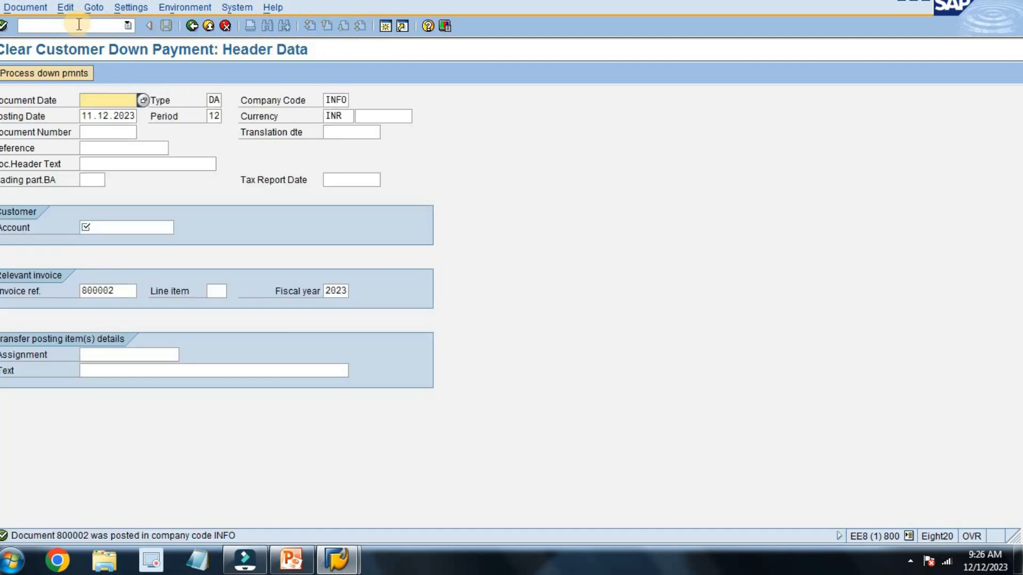
{"action": "key", "text": "F3"}
{"action": "key", "text": "Return"}
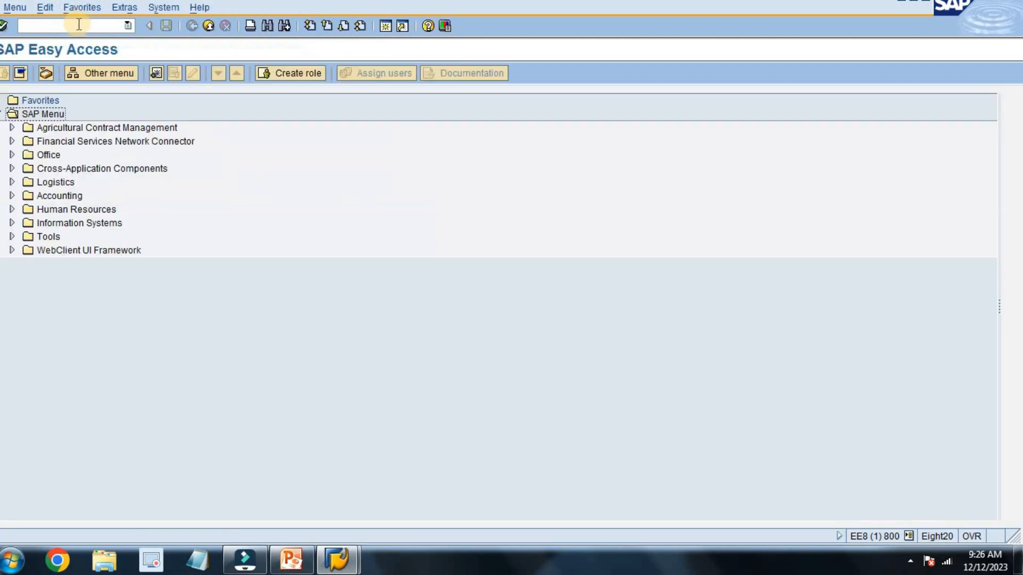
Step: Open transaction fbl5n again and check the customer's open special G/L transactions
{"action": "left_click", "coordinate": [79, 24]}
{"action": "type", "text": "fbl5"}
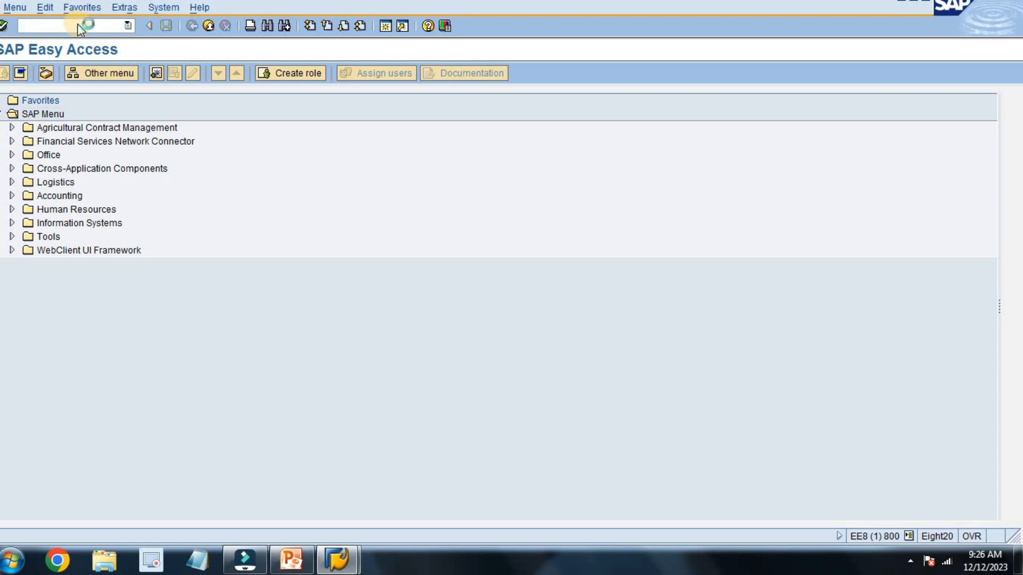
{"action": "key", "text": "Return"}
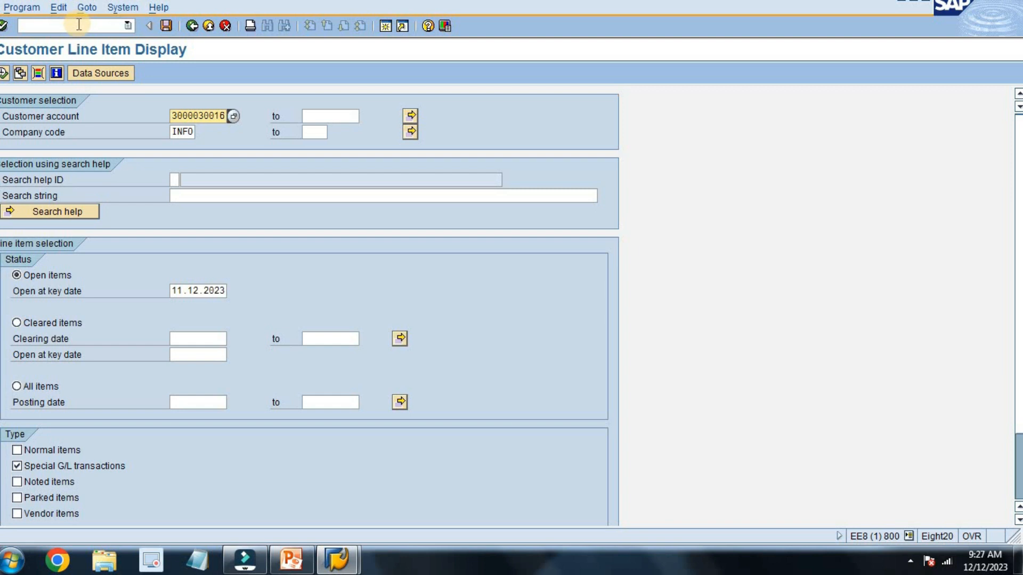
{"action": "key", "text": "F8"}
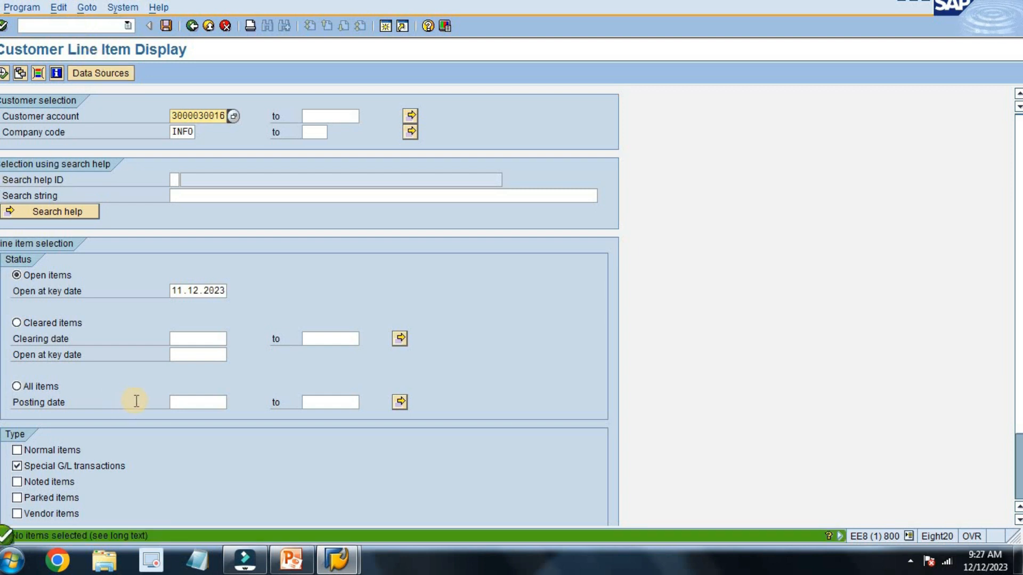
Step: Switch the item type from special G/L transactions to normal items and display the customer's line items
{"action": "left_click", "coordinate": [69, 449]}
{"action": "left_click", "coordinate": [67, 467]}
{"action": "key", "text": "F8"}
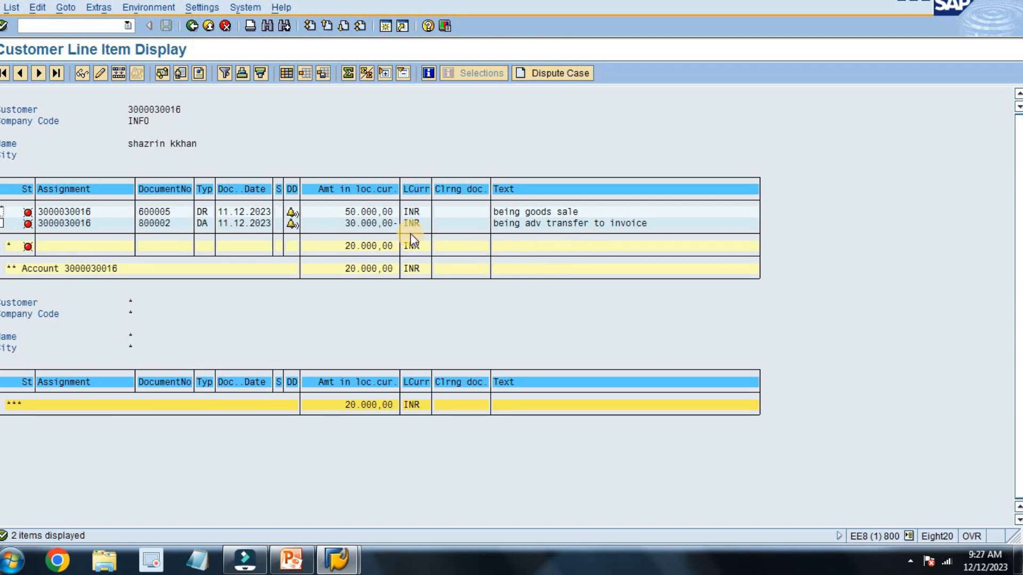
Step: Leave the line item display, open transaction f-28 and set the document date to 11.12.2023
{"action": "key", "text": "F3"}
{"action": "key", "text": "F3"}
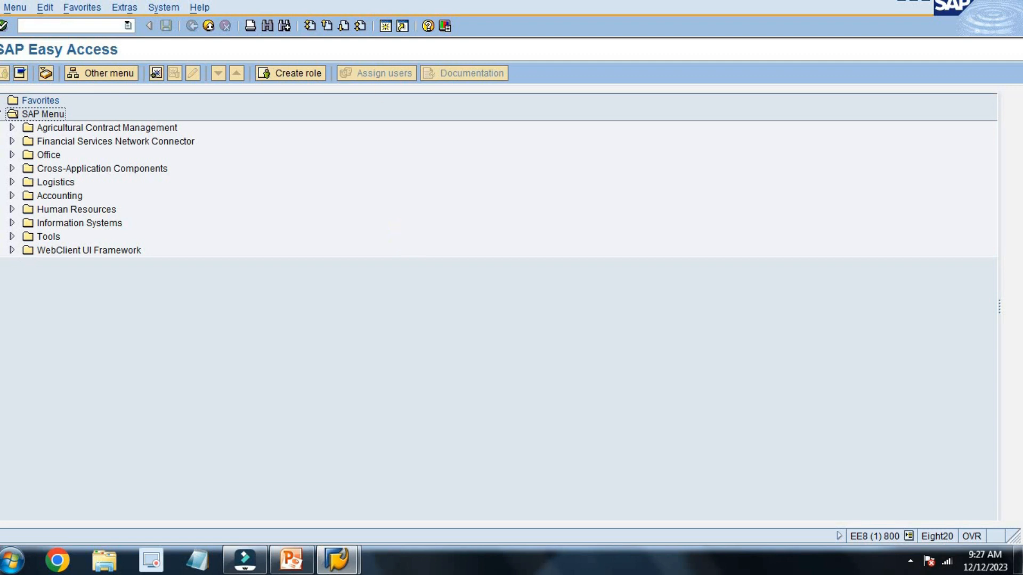
{"action": "left_click", "coordinate": [69, 25]}
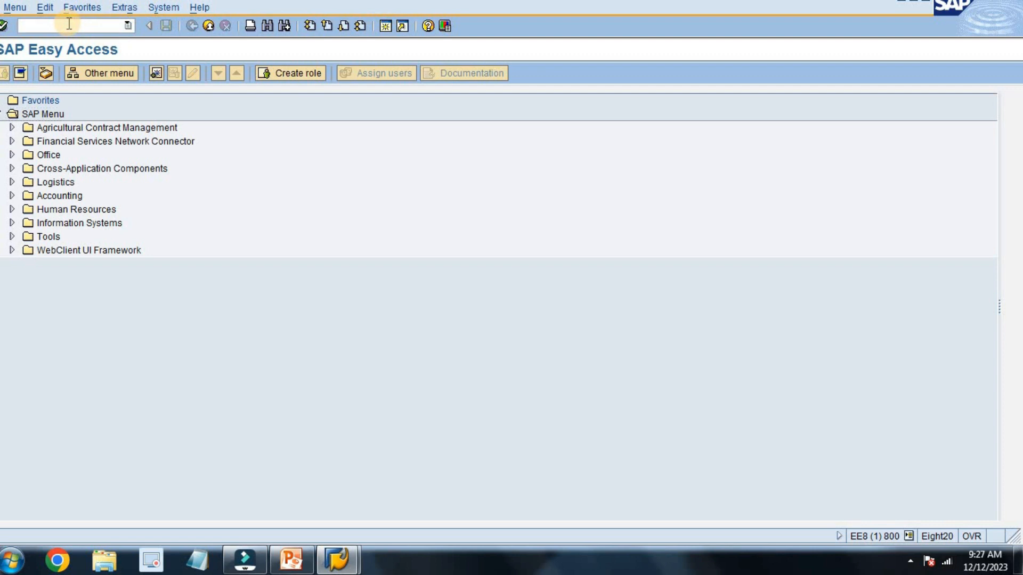
{"action": "type", "text": "f-28"}
{"action": "key", "text": "Return"}
{"action": "type", "text": "11.12.2023"}
{"action": "key", "text": "Down"}
{"action": "key", "text": "Tab"}
{"action": "key", "text": "Tab"}
{"action": "key", "text": "Tab"}
{"action": "key", "text": "Tab"}
{"action": "key", "text": "Tab"}
{"action": "key", "text": "Tab"}
{"action": "key", "text": "Tab"}
{"action": "key", "text": "Tab"}
{"action": "key", "text": "Tab"}
{"action": "key", "text": "Tab"}
{"action": "key", "text": "Tab"}
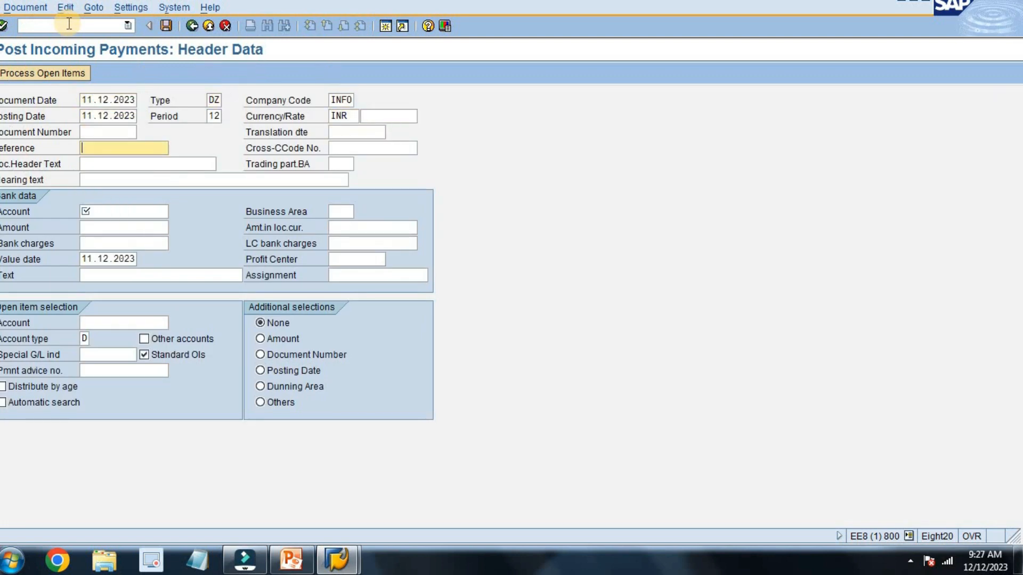
Step: Enter the cash account in the bank data with business area inf1 and an amount of 20000
{"action": "type", "text": "2"}
{"action": "key", "text": "Down"}
{"action": "key", "text": "Tab"}
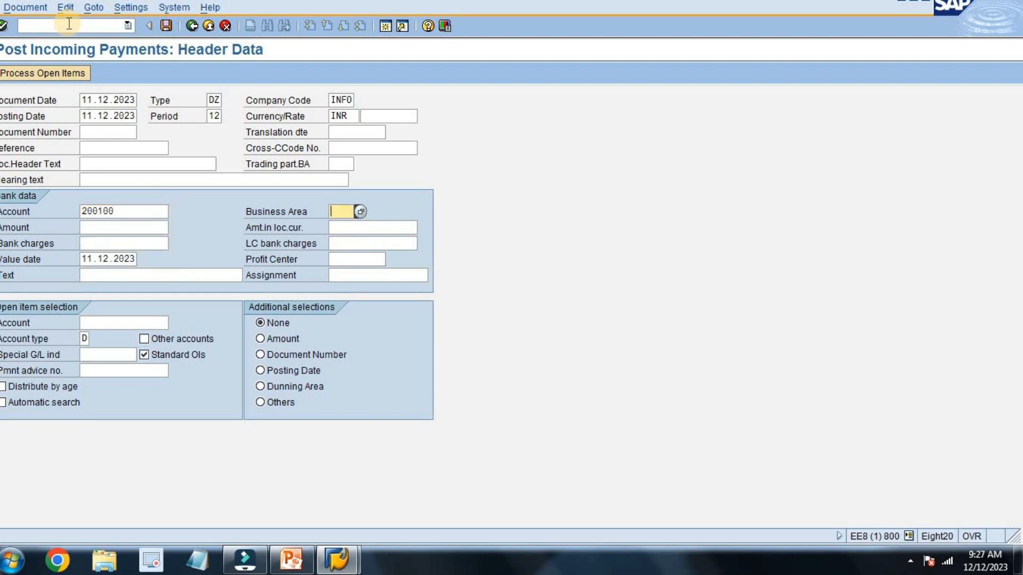
{"action": "type", "text": "i"}
{"action": "key", "text": "Down"}
{"action": "key", "text": "Tab"}
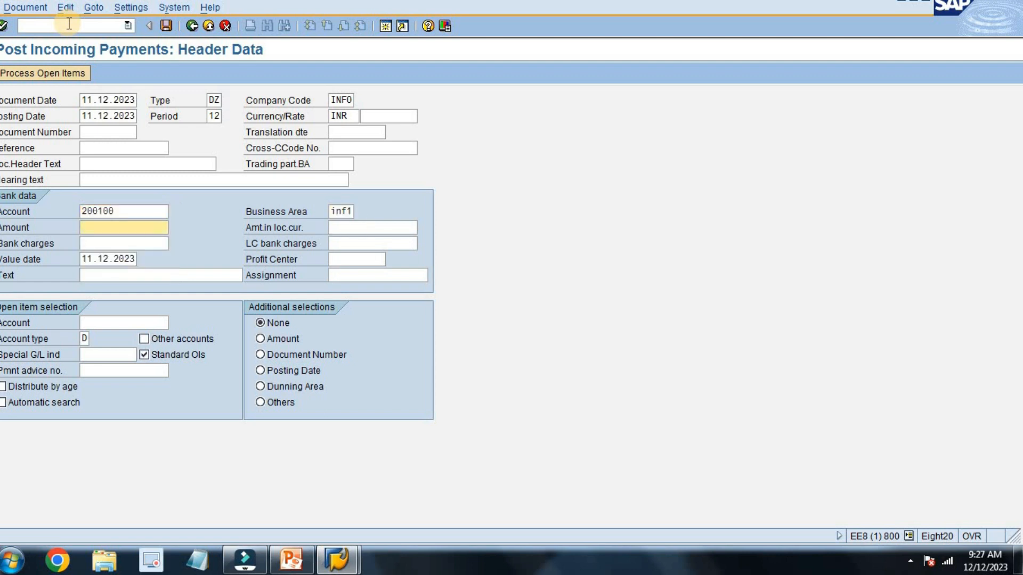
{"action": "type", "text": "2"}
{"action": "key", "text": "Down"}
{"action": "key", "text": "Down"}
{"action": "key", "text": "Tab"}
{"action": "key", "text": "Tab"}
{"action": "key", "text": "Tab"}
{"action": "key", "text": "Tab"}
{"action": "key", "text": "Tab"}
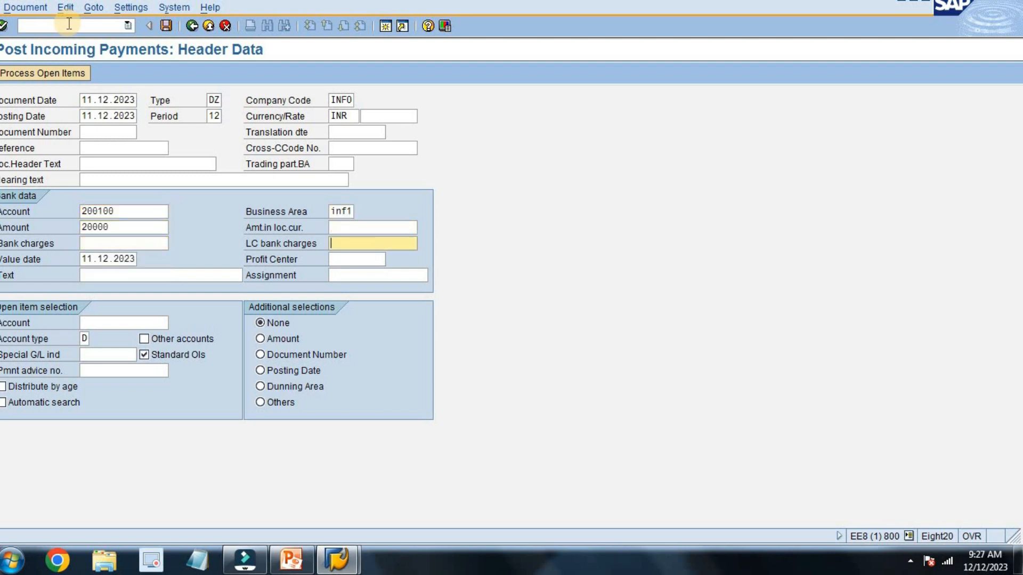
Step: Set the bank data text to "being final pay rec from customer" and enter the customer's account for open item selection
{"action": "type", "text": "being f"}
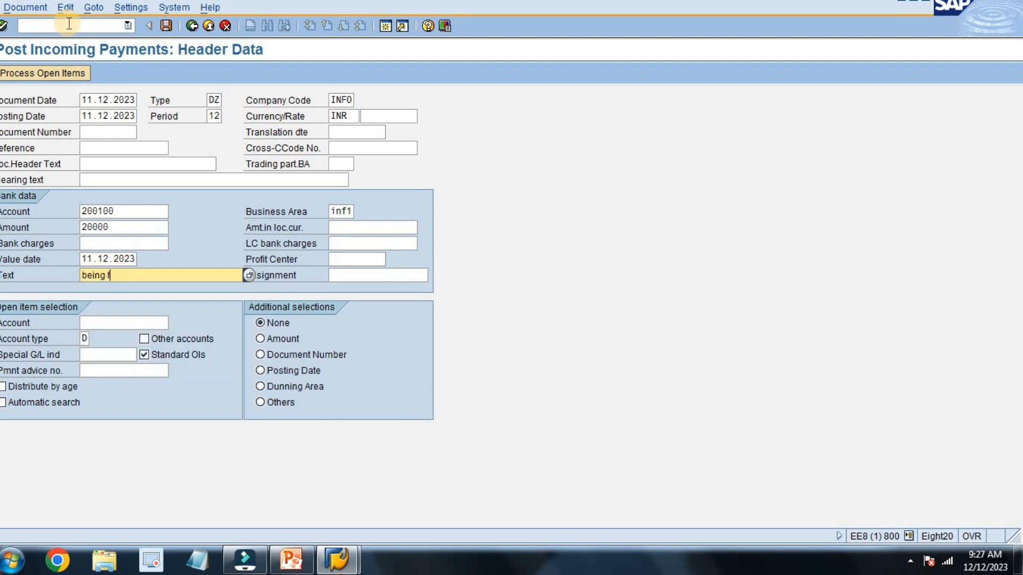
{"action": "type", "text": "inal pay rec from custome"}
{"action": "key", "text": "Tab"}
{"action": "key", "text": "Tab"}
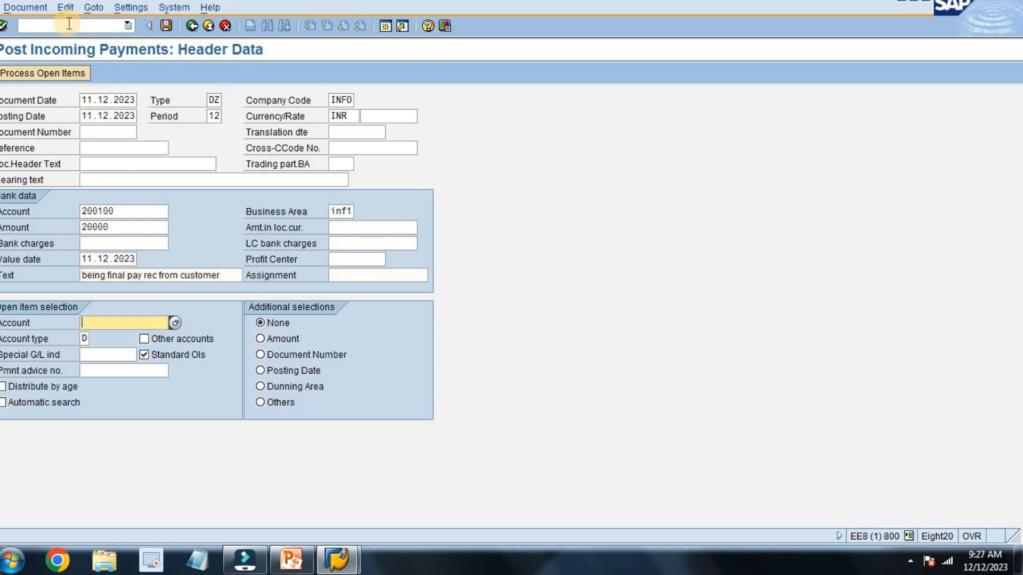
{"action": "type", "text": "3000030016"}
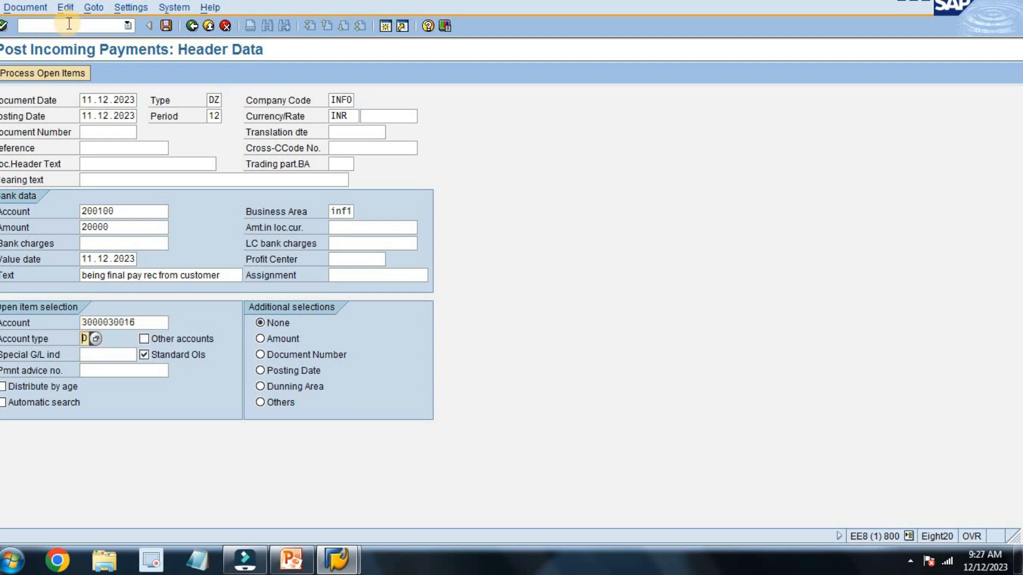
Step: Process the customer's open items, post the incoming payment and exit the transaction
{"action": "key", "text": "F5"}
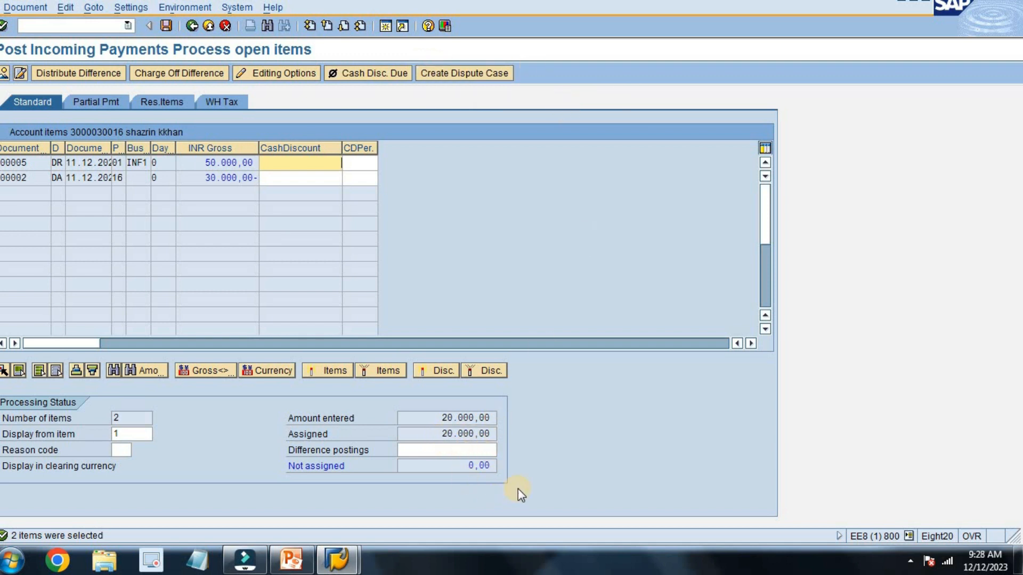
{"action": "key", "text": "ctrl+s"}
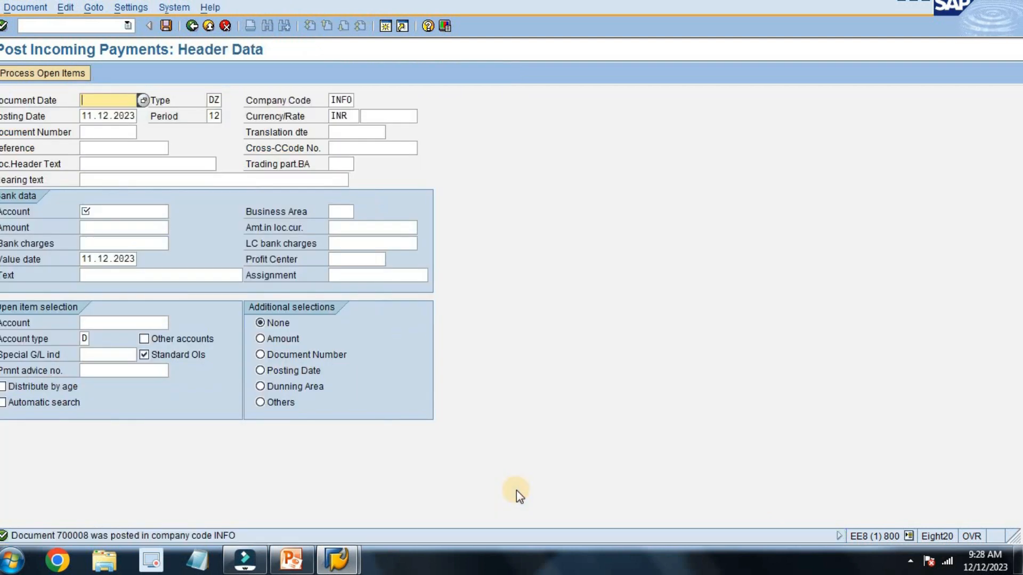
{"action": "key", "text": "F3"}
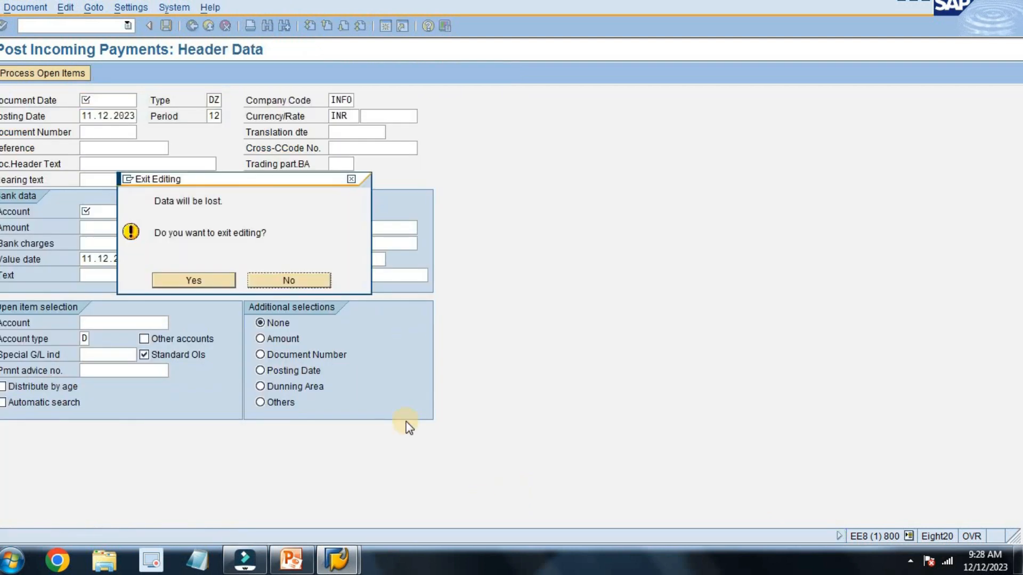
{"action": "left_click", "coordinate": [169, 280]}
Step: Open transaction fbl5n and check the customer's open normal items
{"action": "left_click", "coordinate": [85, 26]}
{"action": "type", "text": "fbl"}
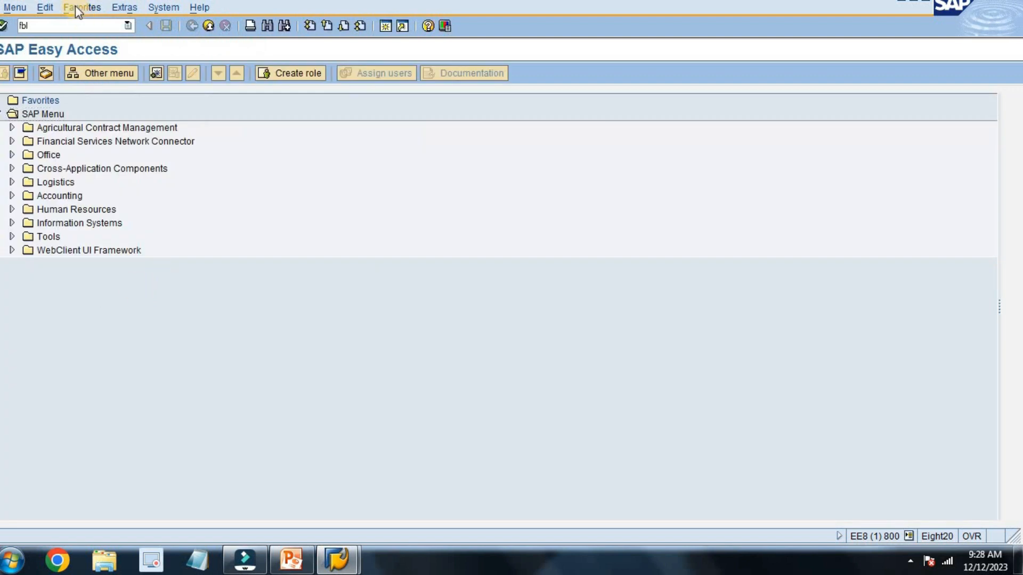
{"action": "type", "text": "5n"}
{"action": "key", "text": "Return"}
{"action": "key", "text": "F8"}
Step: Include special G/L transactions in the item types, check the customer's open items again and exit the transaction
{"action": "left_click", "coordinate": [64, 427]}
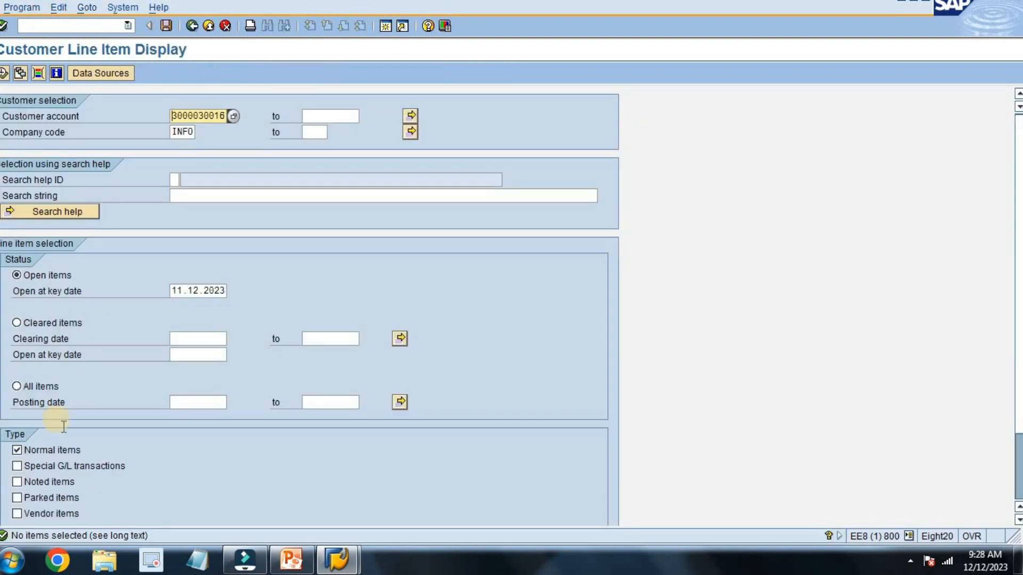
{"action": "left_click", "coordinate": [68, 465]}
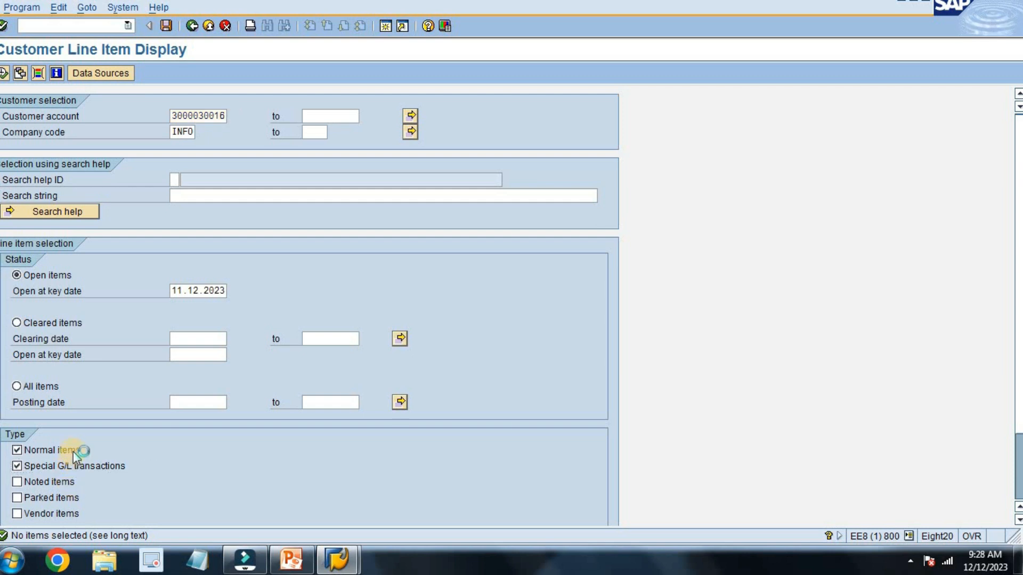
{"action": "key", "text": "F8"}
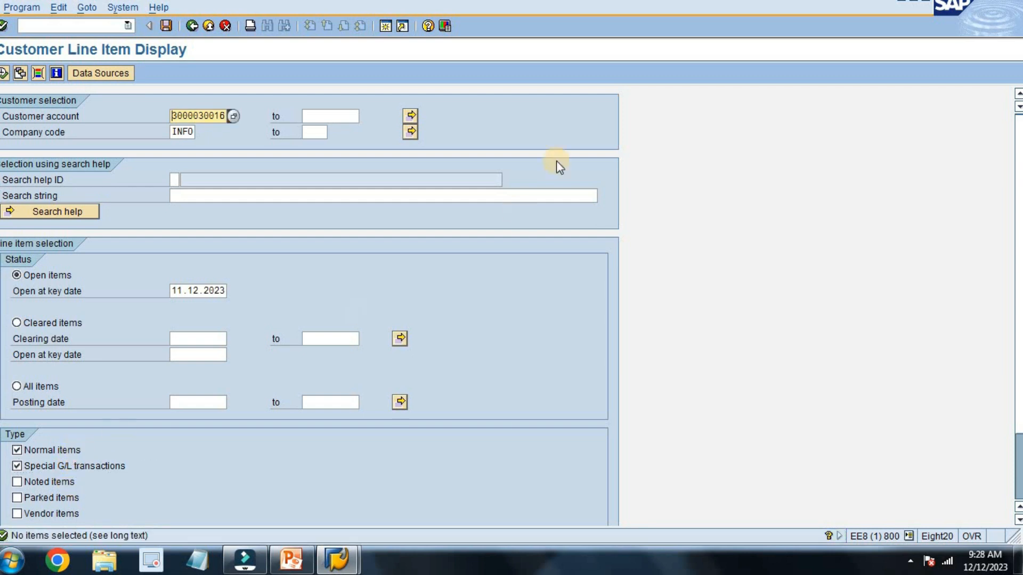
{"action": "left_click", "coordinate": [193, 25]}
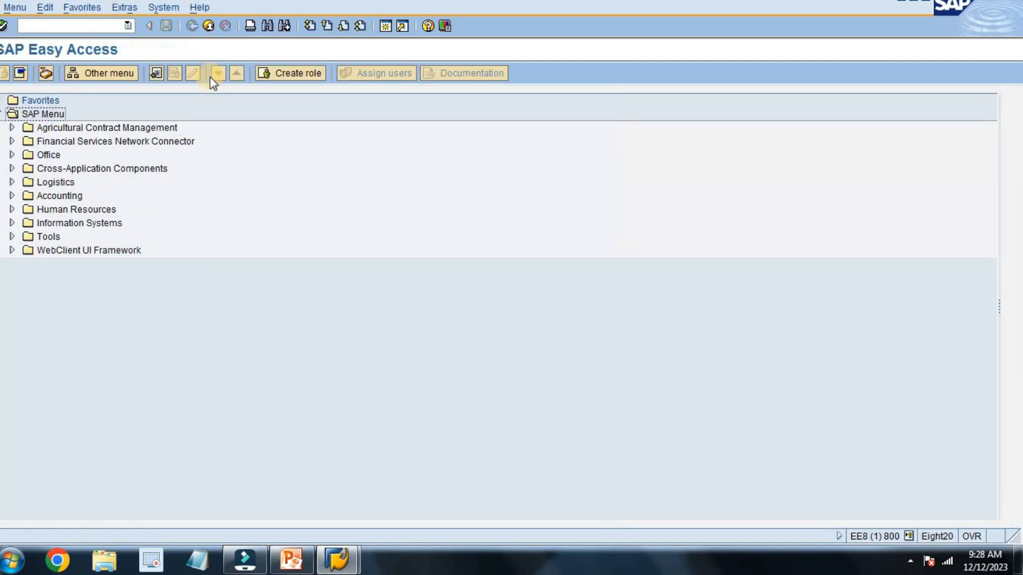
Step: Switch to PowerPoint and review the scenario on the "Some Scenarios" slide where the advance exceeds the invoice amount
{"action": "left_click", "coordinate": [291, 559]}
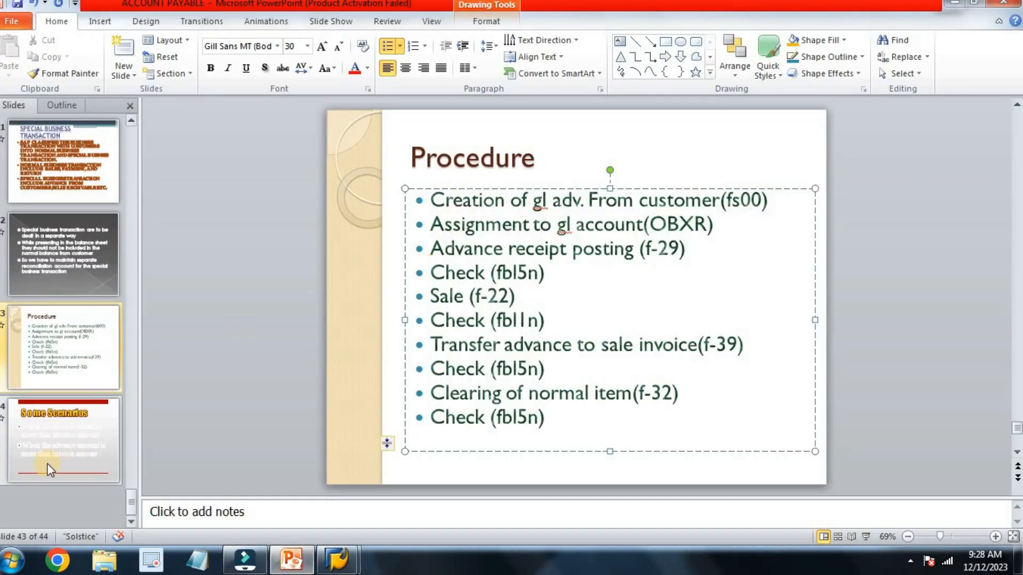
{"action": "left_click", "coordinate": [51, 470]}
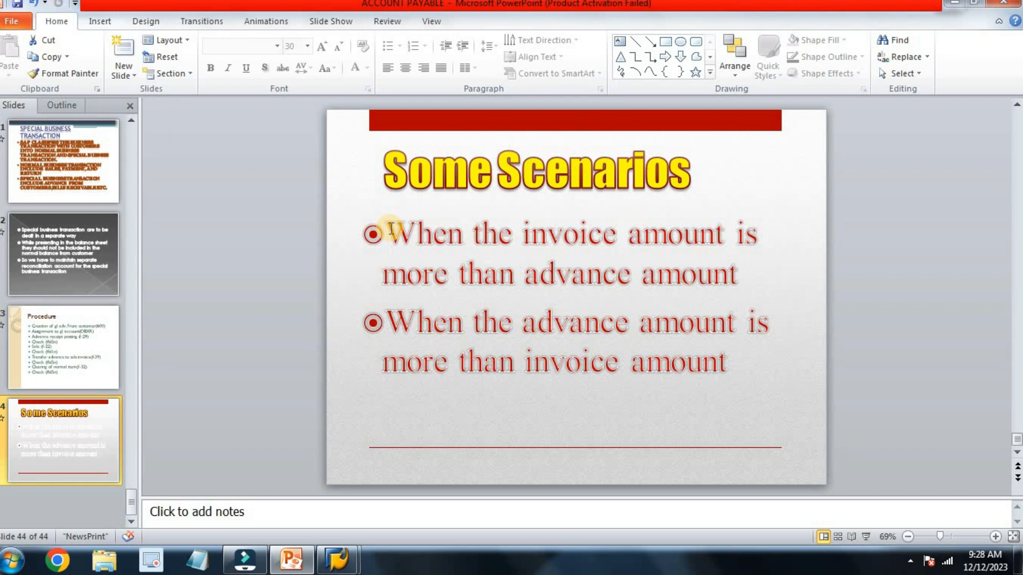
{"action": "left_click_drag", "start_coordinate": [387, 322], "coordinate": [762, 378]}
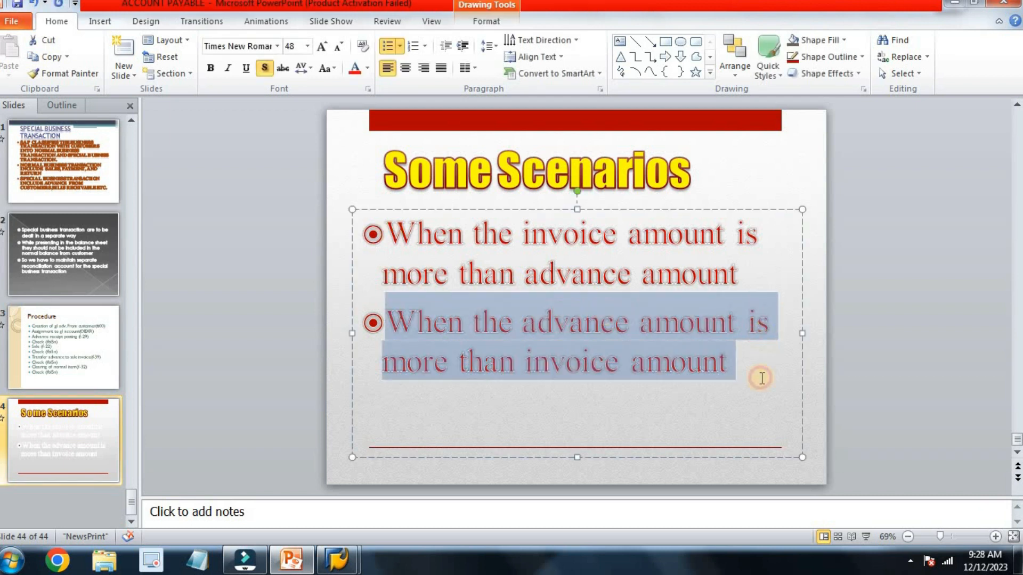
Step: Switch back to SAP, open transaction F-29 and set the document date to 11.12.2023
{"action": "mouse_move", "coordinate": [337, 559]}
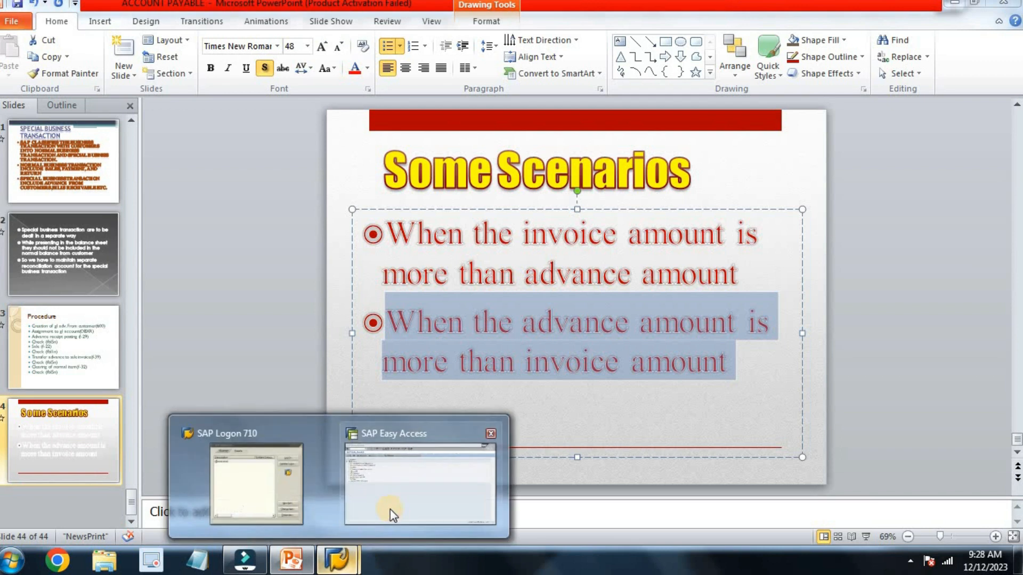
{"action": "left_click", "coordinate": [390, 509]}
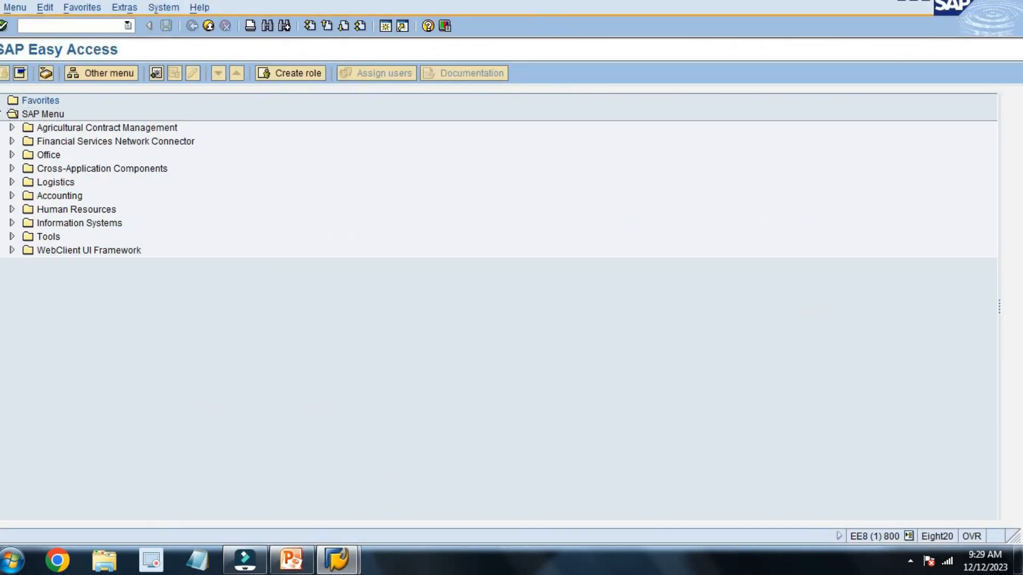
{"action": "type", "text": "F-29"}
{"action": "key", "text": "Return"}
{"action": "type", "text": "1"}
{"action": "key", "text": "Down"}
{"action": "key", "text": "Tab"}
{"action": "key", "text": "Tab"}
{"action": "key", "text": "Tab"}
{"action": "key", "text": "Tab"}
{"action": "key", "text": "Tab"}
{"action": "key", "text": "Tab"}
{"action": "key", "text": "Tab"}
{"action": "key", "text": "Tab"}
{"action": "key", "text": "Tab"}
{"action": "key", "text": "Tab"}
{"action": "key", "text": "Tab"}
{"action": "key", "text": "Tab"}
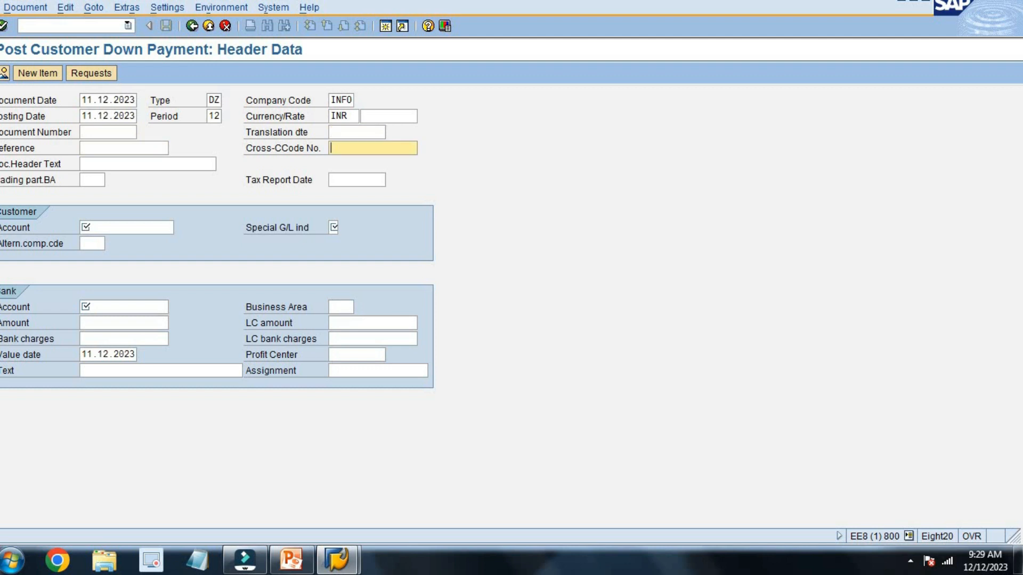
Step: Enter the customer's account with special G/L indicator a for the down payment
{"action": "type", "text": "3"}
{"action": "key", "text": "Down"}
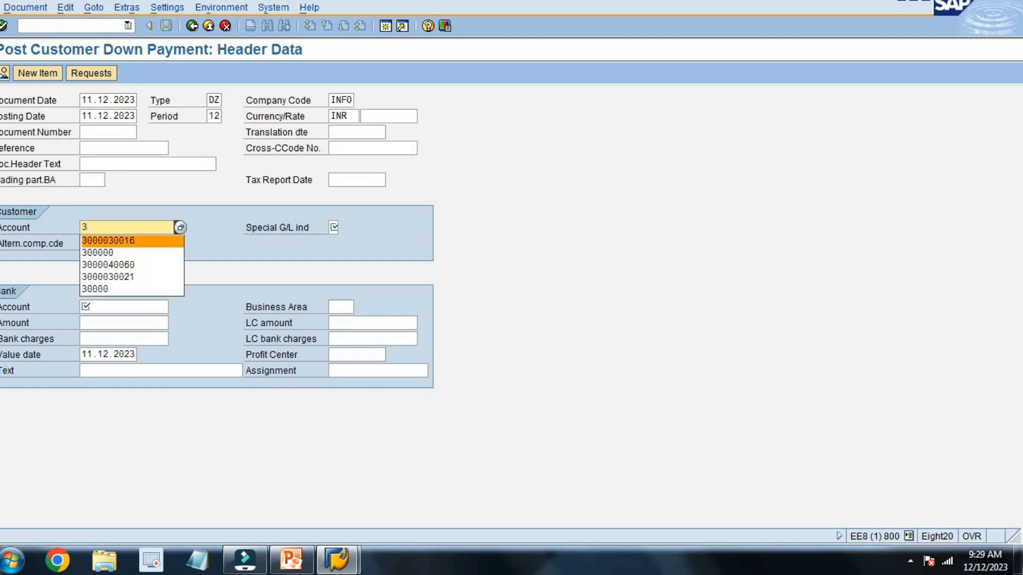
{"action": "key", "text": "Tab"}
{"action": "key", "text": "Tab"}
{"action": "key", "text": "Tab"}
{"action": "key", "text": "Tab"}
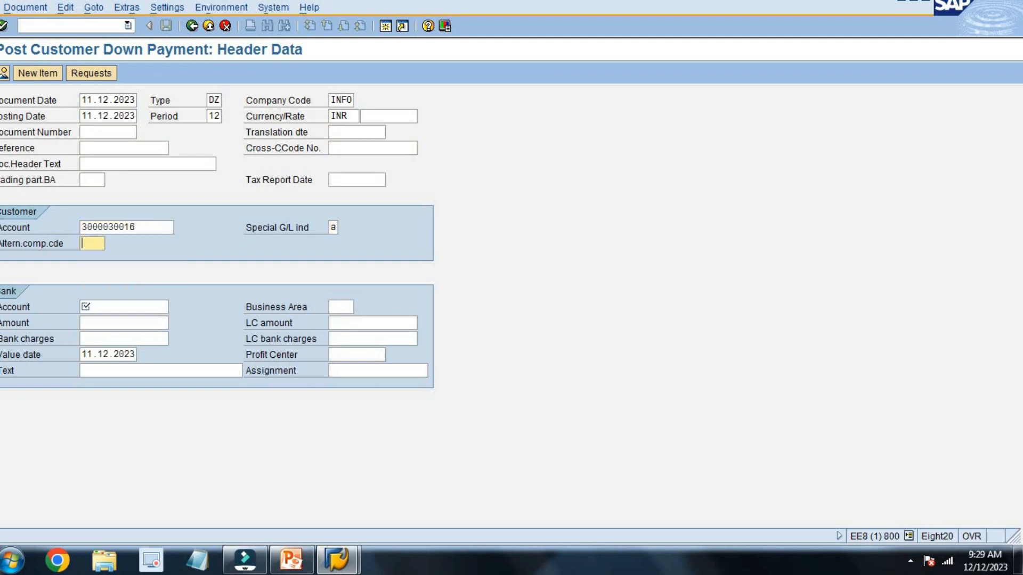
{"action": "key", "text": "shift+Tab"}
Step: Enter the cash account in the down payment's bank data with business area inf1
{"action": "type", "text": "2"}
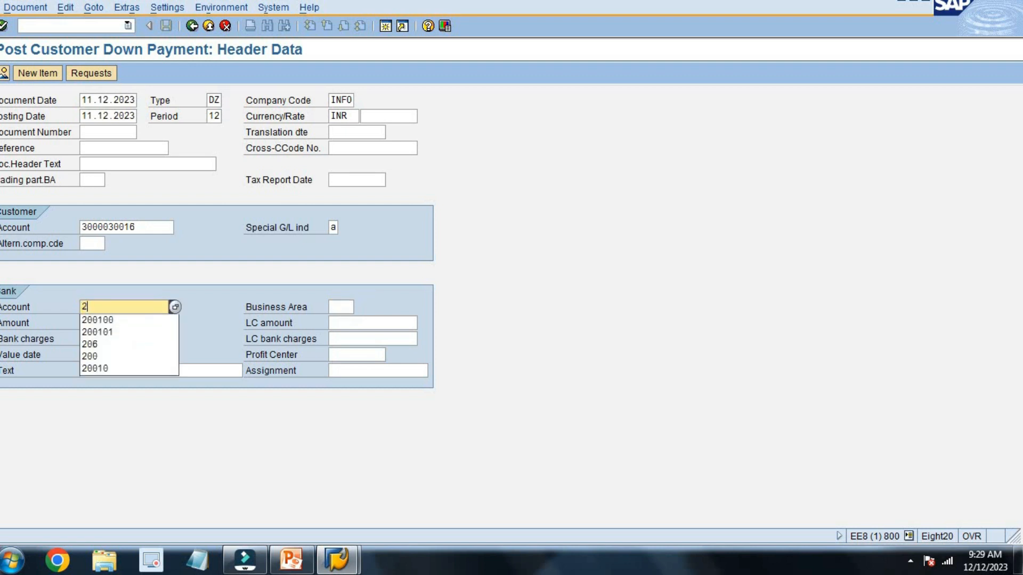
{"action": "key", "text": "Down"}
{"action": "key", "text": "Tab"}
{"action": "type", "text": "i"}
{"action": "key", "text": "Down"}
{"action": "key", "text": "Tab"}
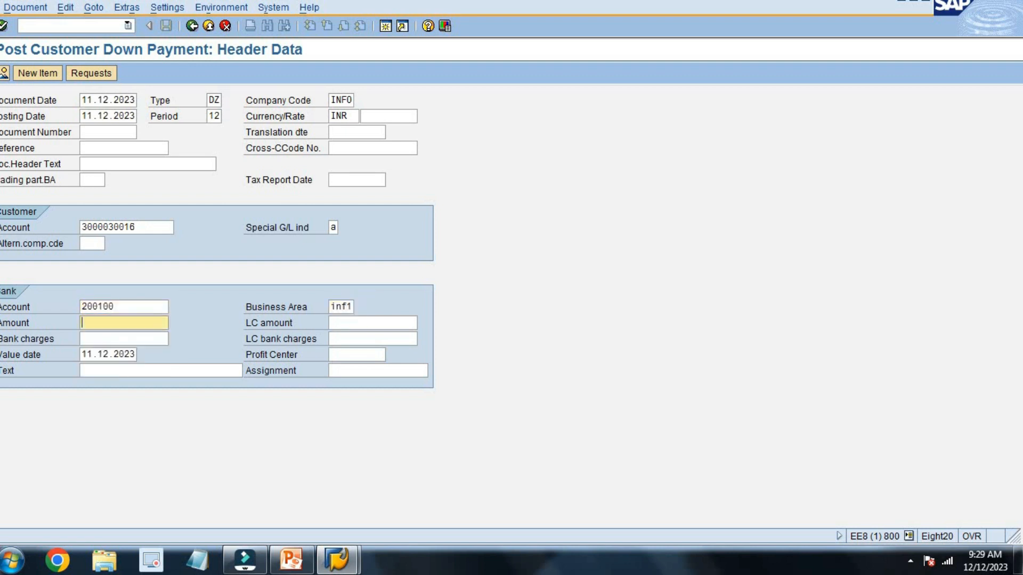
Step: Set the down payment amount to 70000 and its text to "being adv rec from customer", and continue to the customer item
{"action": "type", "text": "5"}
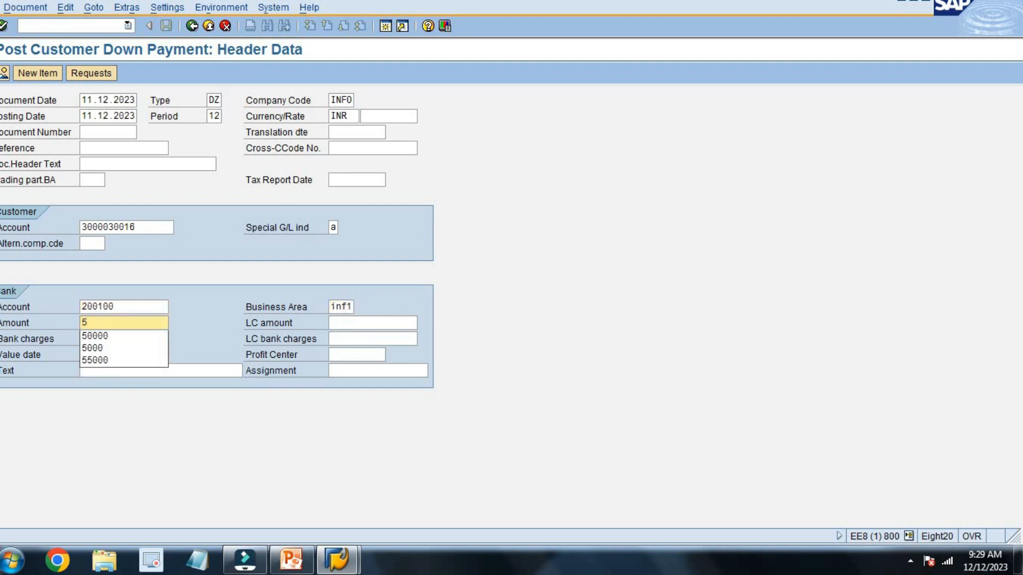
{"action": "key", "text": "BackSpace"}
{"action": "type", "text": "70000"}
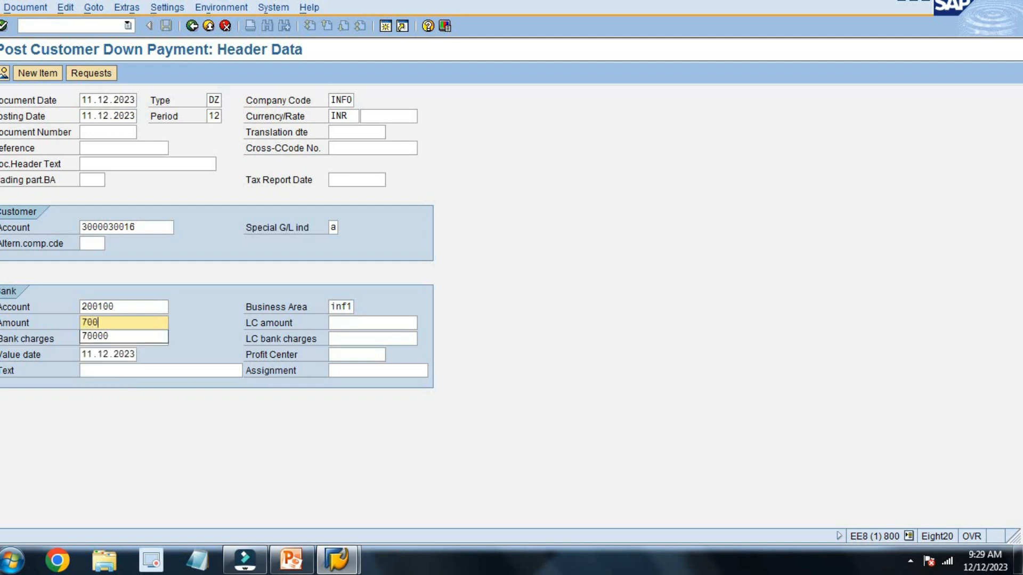
{"action": "key", "text": "Tab"}
{"action": "key", "text": "Tab"}
{"action": "key", "text": "Tab"}
{"action": "key", "text": "Tab"}
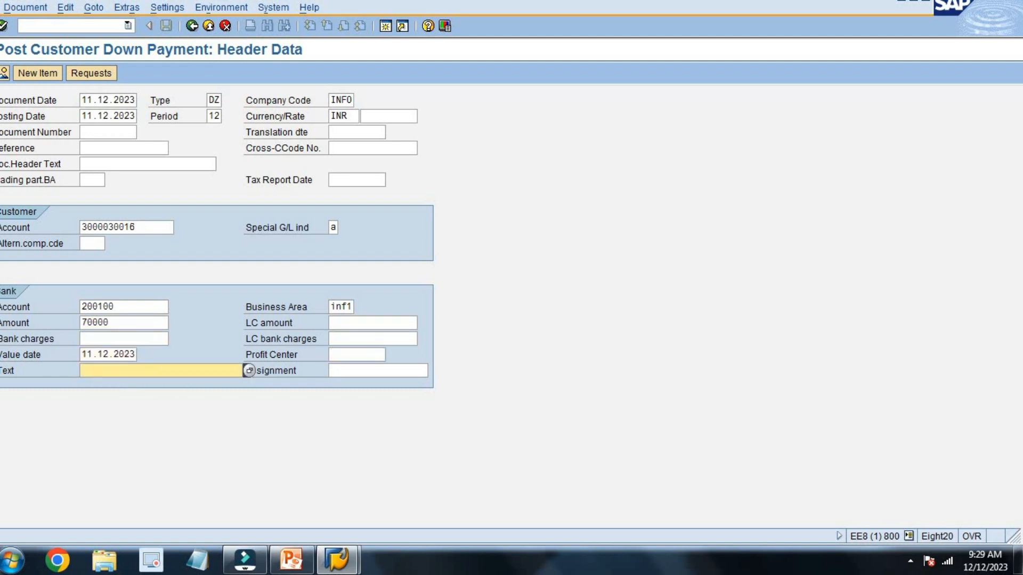
{"action": "type", "text": "being ad"}
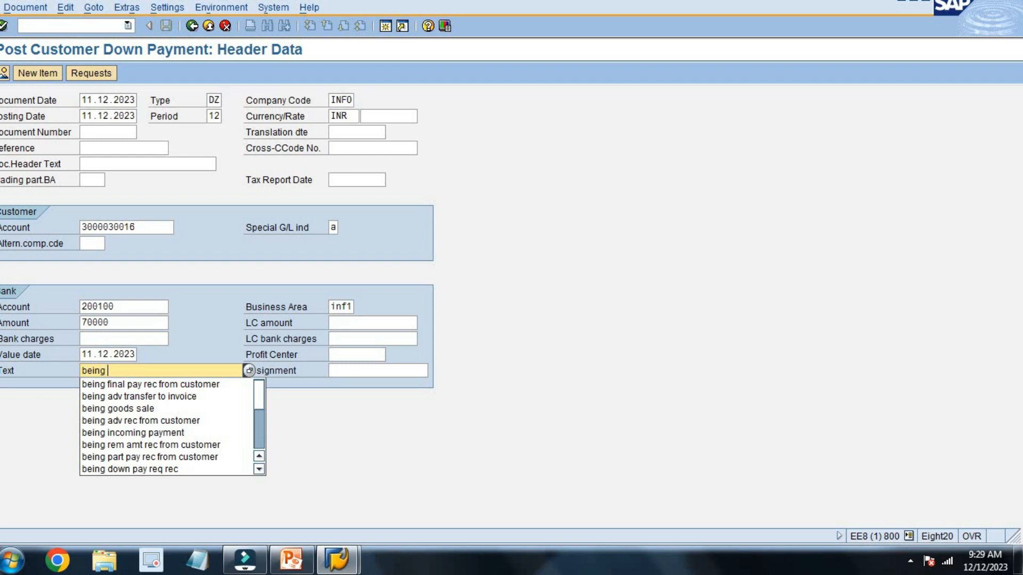
{"action": "key", "text": "Down"}
{"action": "key", "text": "Down"}
{"action": "key", "text": "Tab"}
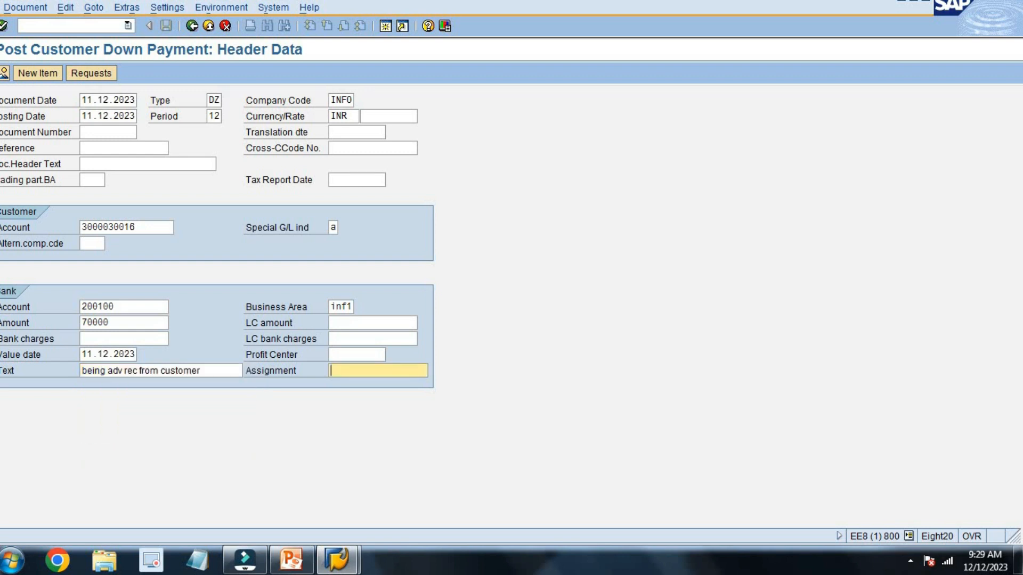
{"action": "key", "text": "Return"}
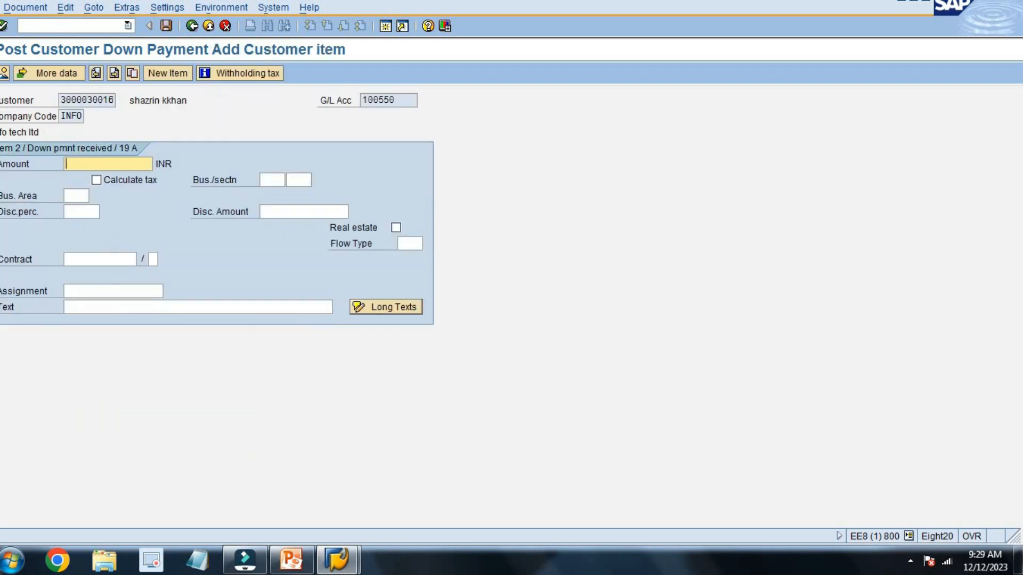
Step: Fill in the customer item with amount *, business area inf1 and text +, and display the document overview
{"action": "type", "text": "*"}
{"action": "key", "text": "Tab"}
{"action": "key", "text": "Tab"}
{"action": "key", "text": "Tab"}
{"action": "type", "text": "i"}
{"action": "key", "text": "Down"}
{"action": "key", "text": "Tab"}
{"action": "key", "text": "Tab"}
{"action": "key", "text": "Tab"}
{"action": "key", "text": "Tab"}
{"action": "key", "text": "Tab"}
{"action": "key", "text": "Tab"}
{"action": "key", "text": "Tab"}
{"action": "key", "text": "Tab"}
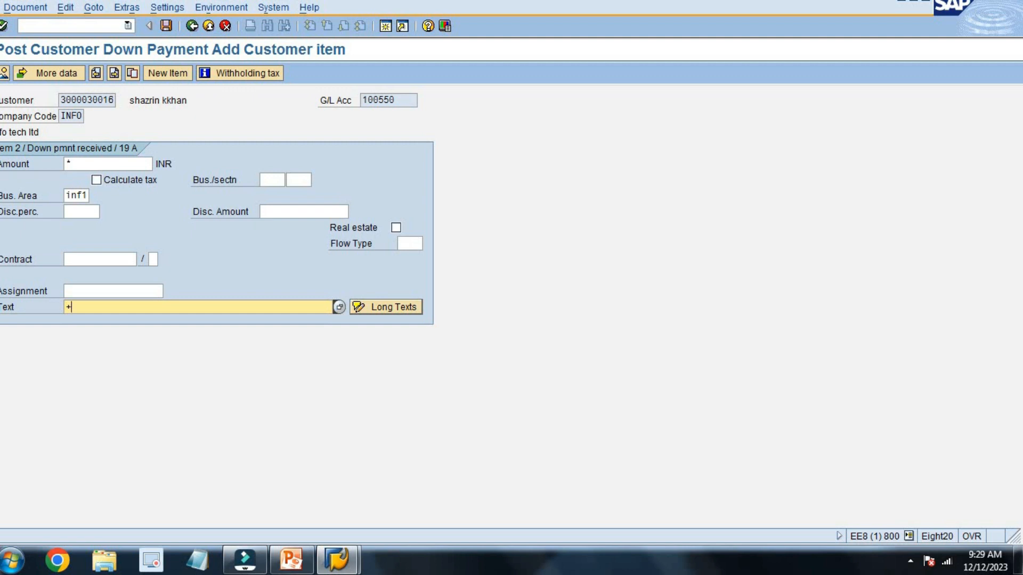
{"action": "key", "text": "Return"}
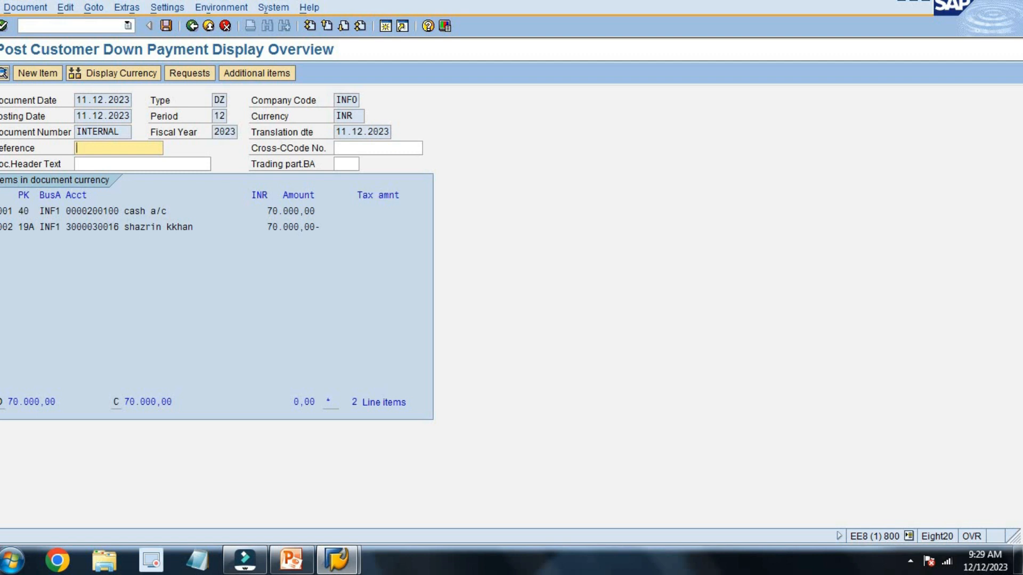
Step: Post the customer down payment document and exit the down payment transaction
{"action": "key", "text": "ctrl+s"}
{"action": "key", "text": "F3"}
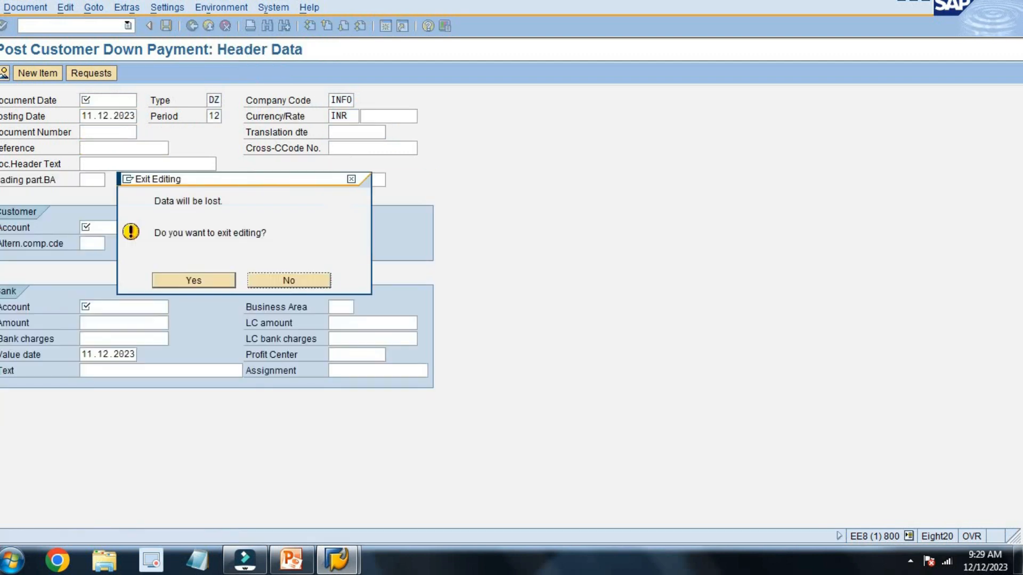
{"action": "key", "text": "Left"}
{"action": "key", "text": "Return"}
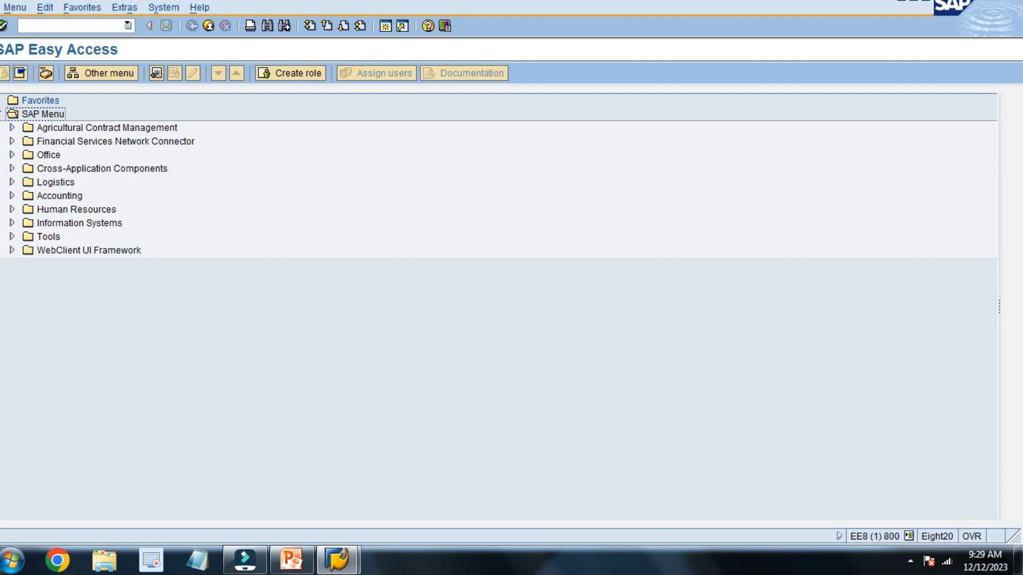
Step: Start a customer invoice with transaction f-22 and set its document date to 11.12.2023
{"action": "left_click", "coordinate": [50, 25]}
{"action": "type", "text": "f-22"}
{"action": "key", "text": "Return"}
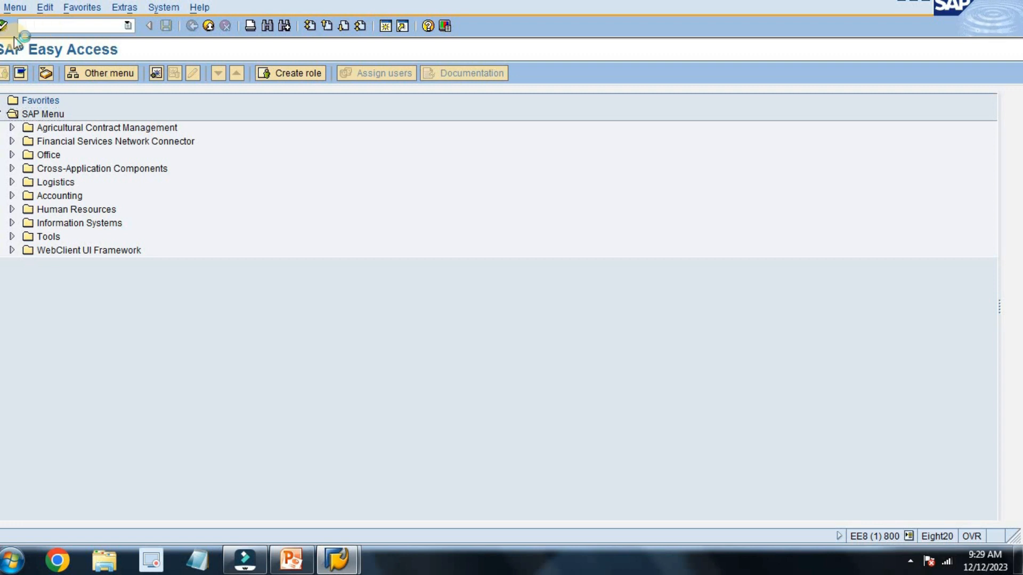
{"action": "type", "text": "11"}
{"action": "key", "text": "Down"}
Step: Enter the customer's account for the first line item and continue to the customer item
{"action": "key", "text": "Tab"}
{"action": "key", "text": "Tab"}
{"action": "key", "text": "Tab"}
{"action": "key", "text": "Tab"}
{"action": "key", "text": "Tab"}
{"action": "key", "text": "Tab"}
{"action": "key", "text": "Tab"}
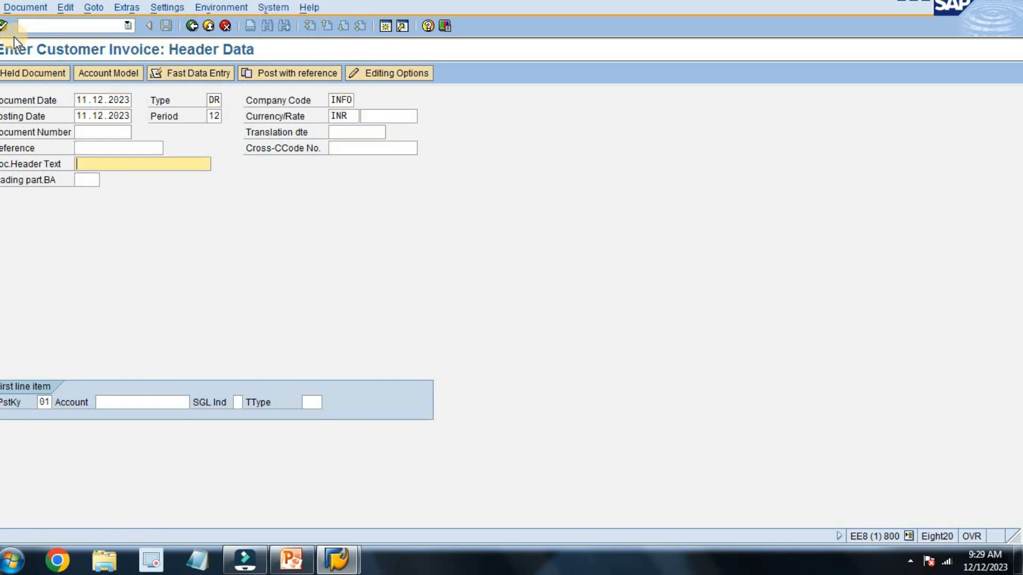
{"action": "key", "text": "Tab"}
{"action": "key", "text": "Tab"}
{"action": "type", "text": "3"}
{"action": "key", "text": "Down"}
{"action": "key", "text": "Tab"}
{"action": "key", "text": "Return"}
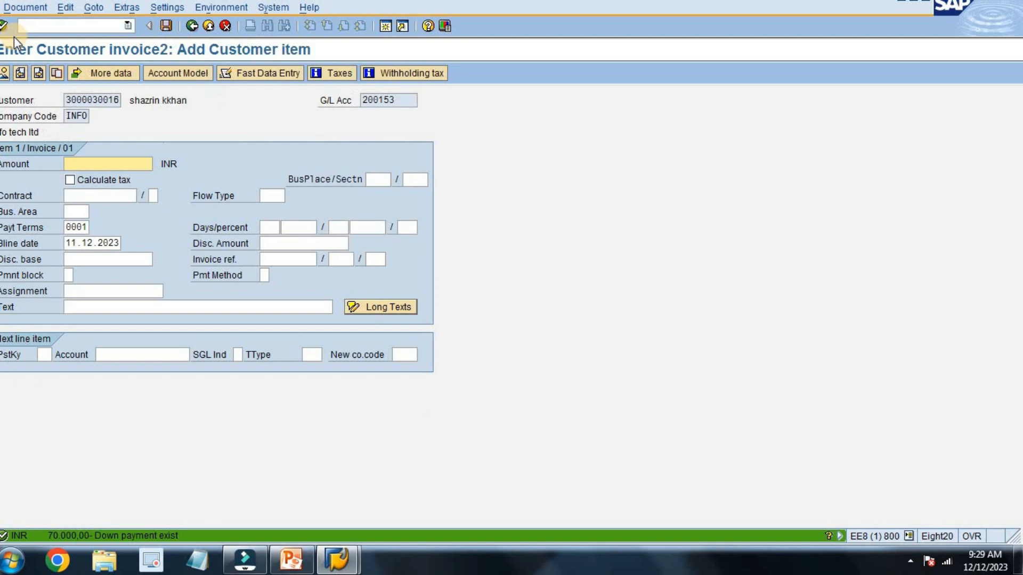
Step: Set the customer invoice item's amount to 50000 and its business area to inf1
{"action": "type", "text": "5"}
{"action": "key", "text": "Down"}
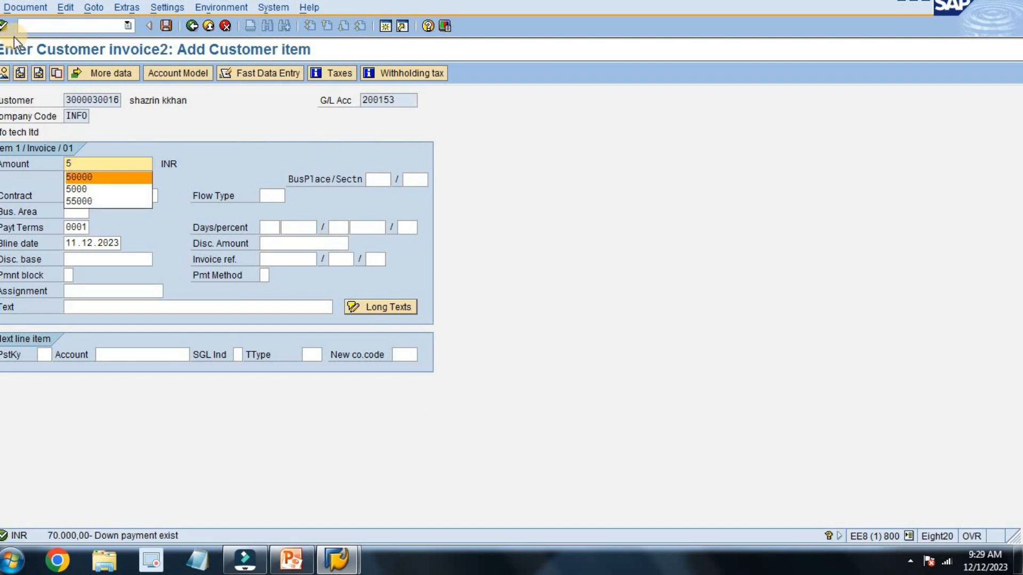
{"action": "key", "text": "Return"}
{"action": "key", "text": "Tab"}
{"action": "key", "text": "Tab"}
{"action": "key", "text": "Tab"}
{"action": "key", "text": "Tab"}
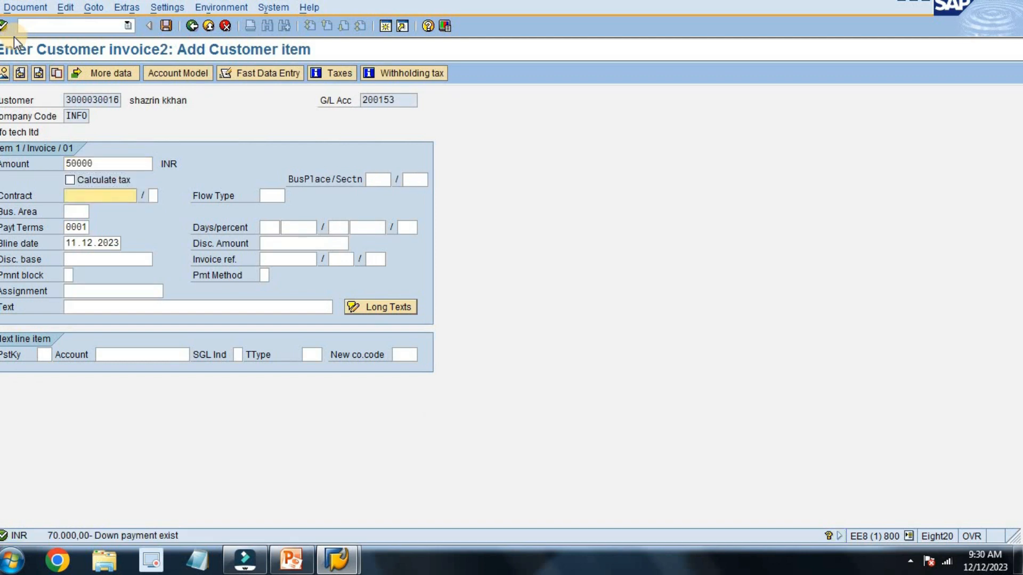
{"action": "key", "text": "Tab"}
{"action": "key", "text": "Tab"}
{"action": "key", "text": "Tab"}
{"action": "type", "text": "inf1"}
{"action": "key", "text": "Down"}
Step: Set the customer item's text to "being goods sale"
{"action": "key", "text": "Tab"}
{"action": "key", "text": "Tab"}
{"action": "key", "text": "Tab"}
{"action": "key", "text": "Tab"}
{"action": "key", "text": "Tab"}
{"action": "key", "text": "Tab"}
{"action": "key", "text": "Tab"}
{"action": "key", "text": "Tab"}
{"action": "key", "text": "Tab"}
{"action": "key", "text": "Tab"}
{"action": "key", "text": "Tab"}
{"action": "key", "text": "Tab"}
{"action": "key", "text": "Tab"}
{"action": "key", "text": "Tab"}
{"action": "key", "text": "Tab"}
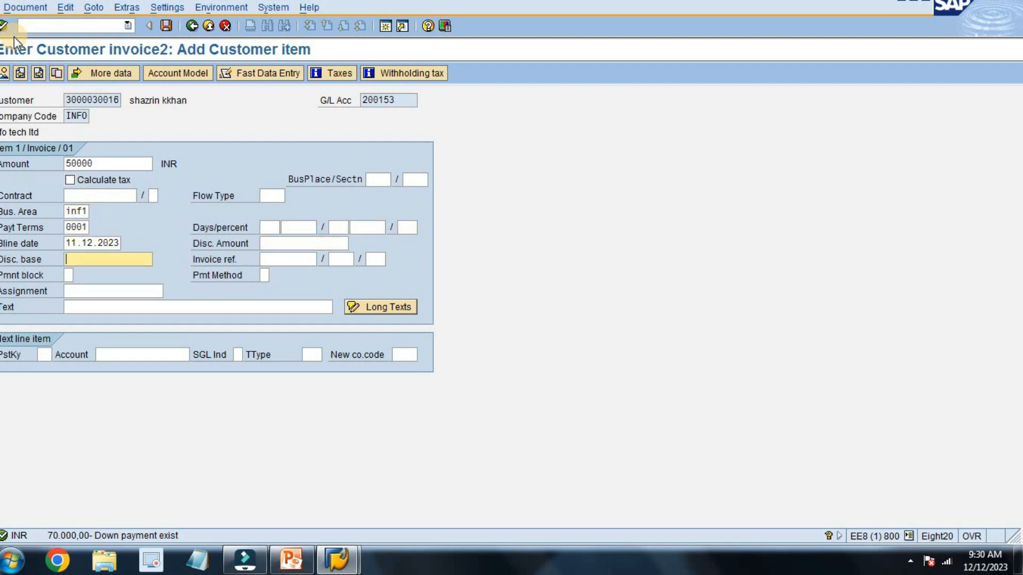
{"action": "key", "text": "Tab"}
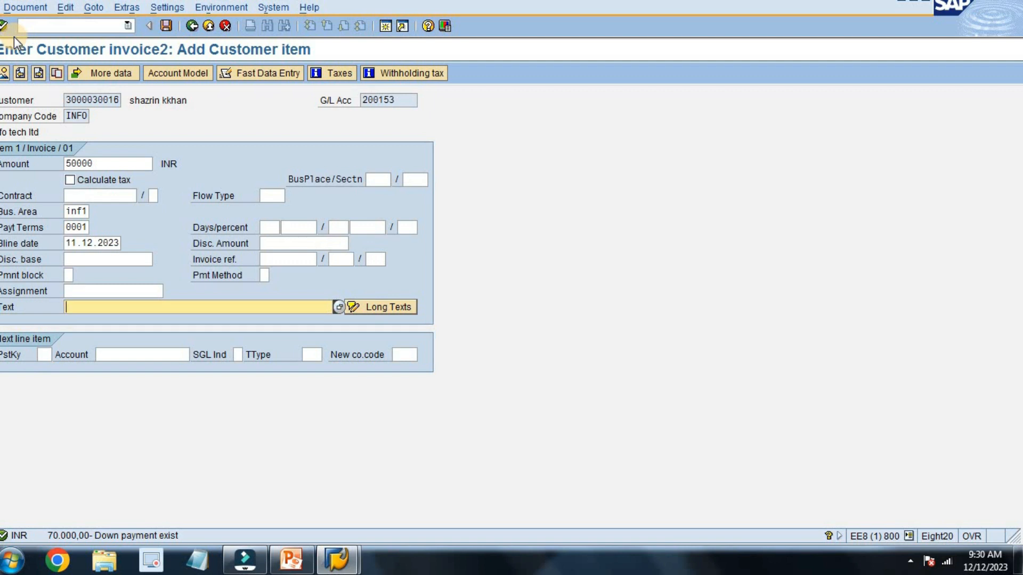
{"action": "type", "text": "bei"}
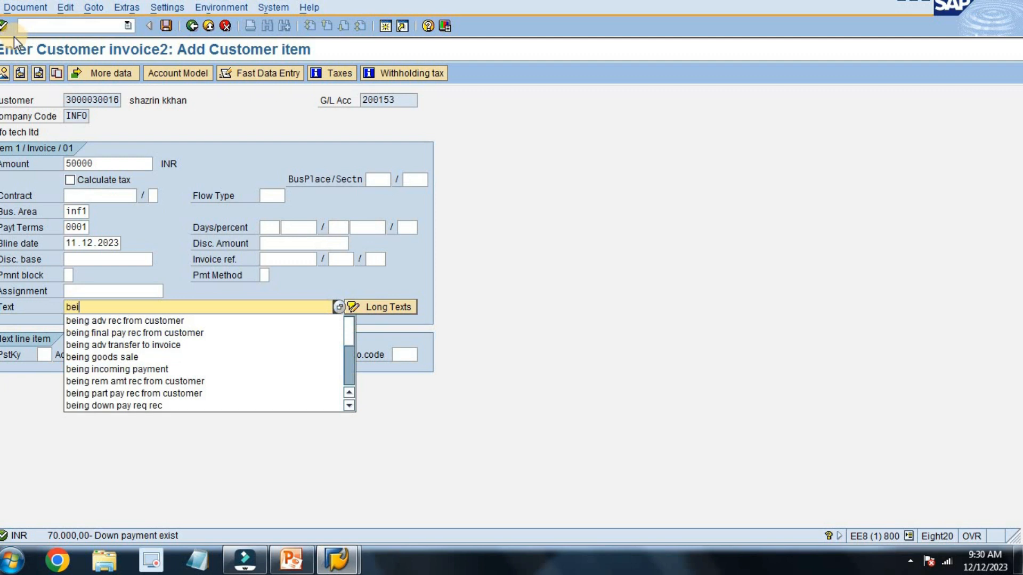
{"action": "key", "text": "Down"}
{"action": "key", "text": "Down"}
{"action": "key", "text": "Down"}
{"action": "key", "text": "Down"}
{"action": "key", "text": "Return"}
Step: Add a next line item with posting key 50 and the sale account, and continue to its details
{"action": "key", "text": "Tab"}
{"action": "type", "text": "50"}
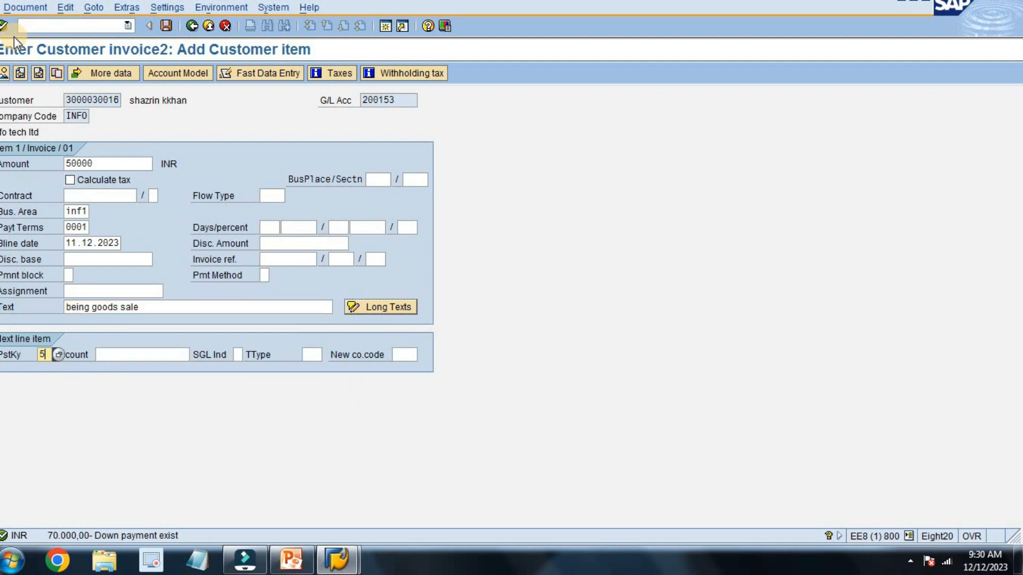
{"action": "key", "text": "Tab"}
{"action": "type", "text": "3"}
{"action": "key", "text": "Down"}
{"action": "key", "text": "Down"}
{"action": "key", "text": "Return"}
{"action": "key", "text": "Tab"}
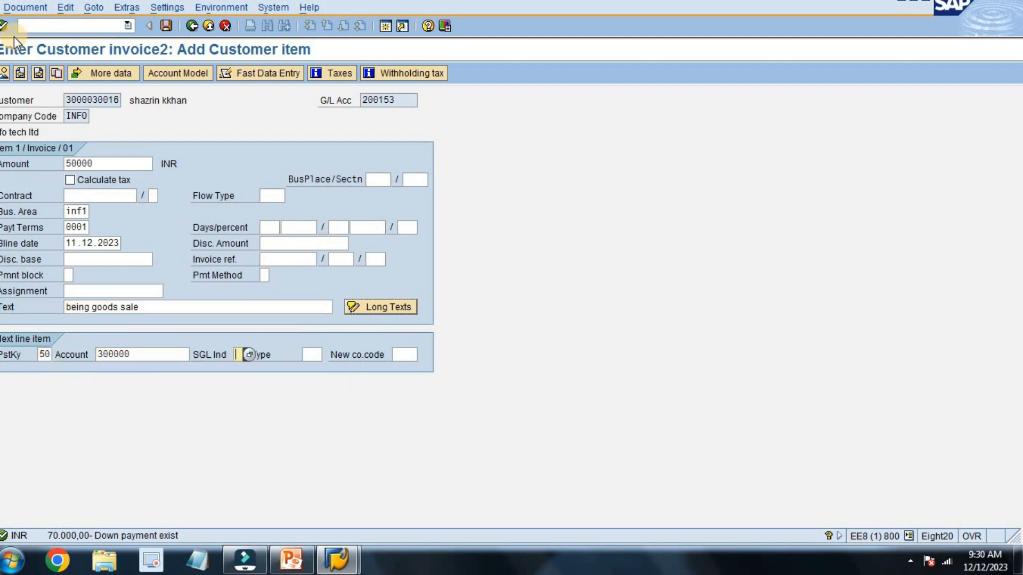
{"action": "key", "text": "Return"}
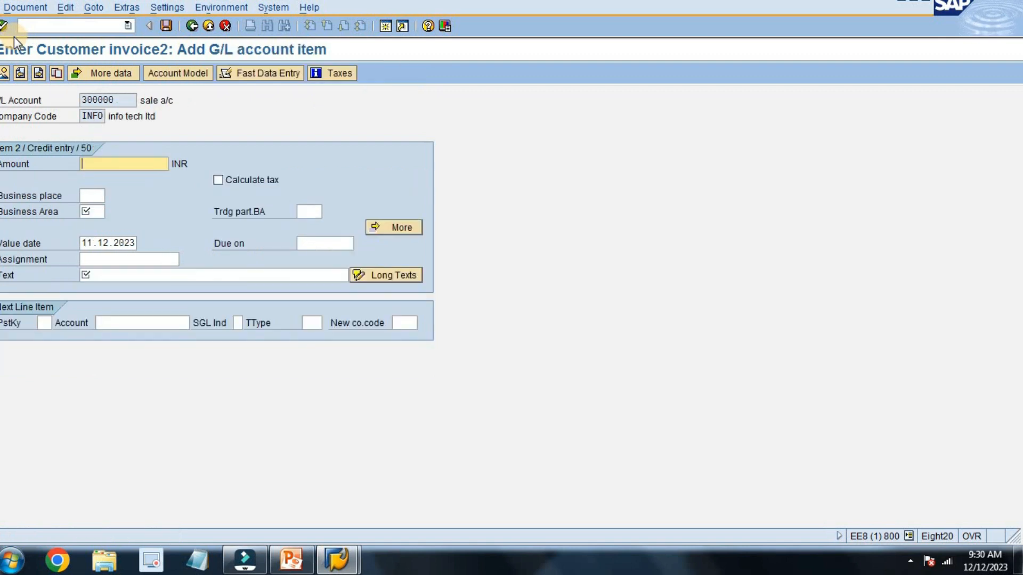
Step: Fill in the sale account item with amount *, business area inf1 and text +, and display the document overview
{"action": "type", "text": "*"}
{"action": "key", "text": "Tab"}
{"action": "key", "text": "Tab"}
{"action": "key", "text": "Tab"}
{"action": "type", "text": "i"}
{"action": "key", "text": "Down"}
{"action": "key", "text": "Return"}
{"action": "key", "text": "Tab"}
{"action": "key", "text": "Tab"}
{"action": "key", "text": "Tab"}
{"action": "key", "text": "Tab"}
{"action": "key", "text": "Tab"}
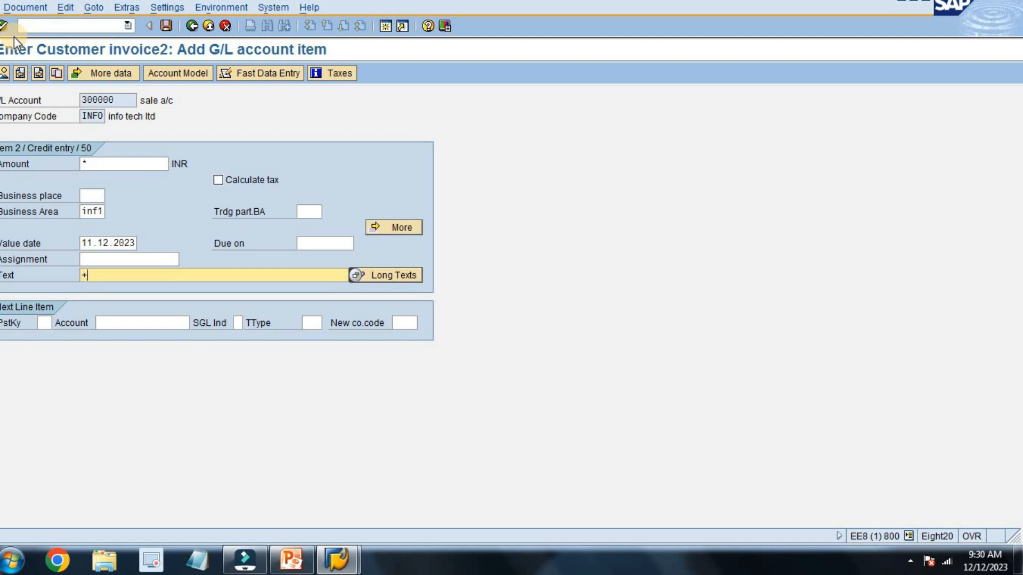
{"action": "type", "text": "+"}
{"action": "key", "text": "Return"}
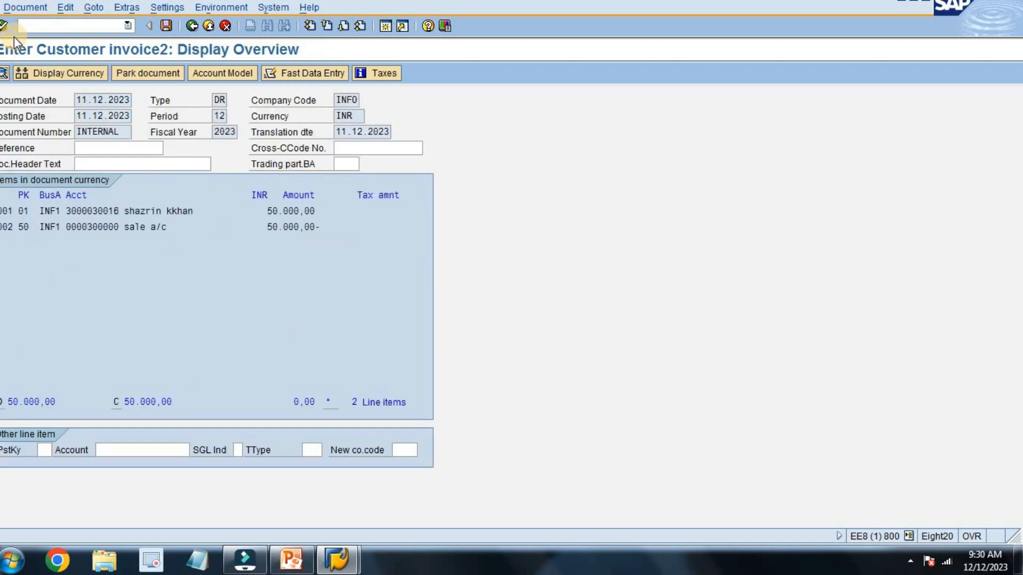
Step: Post the customer invoice and exit the invoice transaction
{"action": "key", "text": "ctrl+s"}
{"action": "key", "text": "F3"}
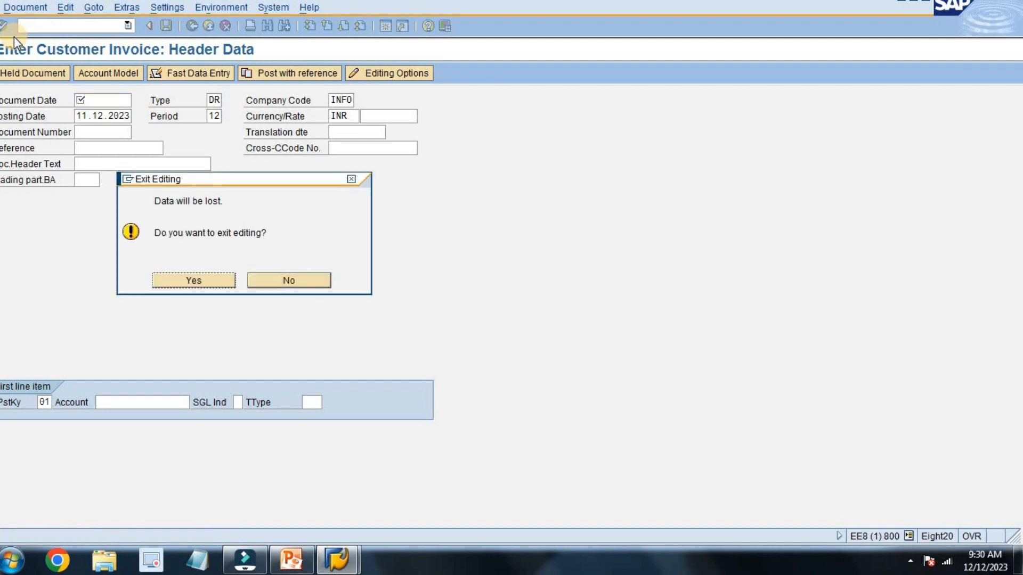
{"action": "key", "text": "Return"}
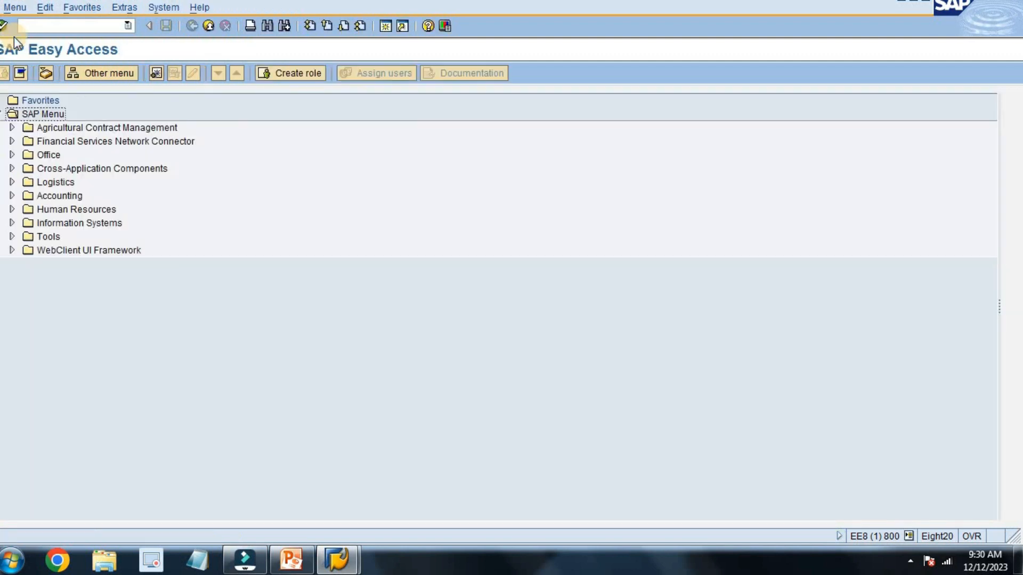
Step: List the customer's open normal and special G/L items at 11.12.2023 with transaction fbl5n
{"action": "left_click", "coordinate": [67, 26]}
{"action": "type", "text": "fbl5n"}
{"action": "key", "text": "Return"}
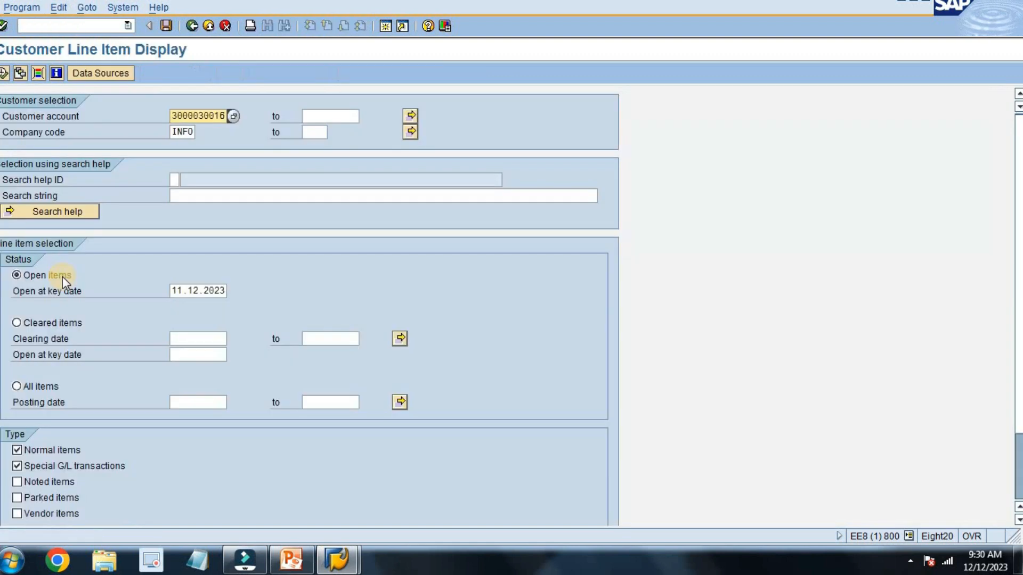
{"action": "key", "text": "F8"}
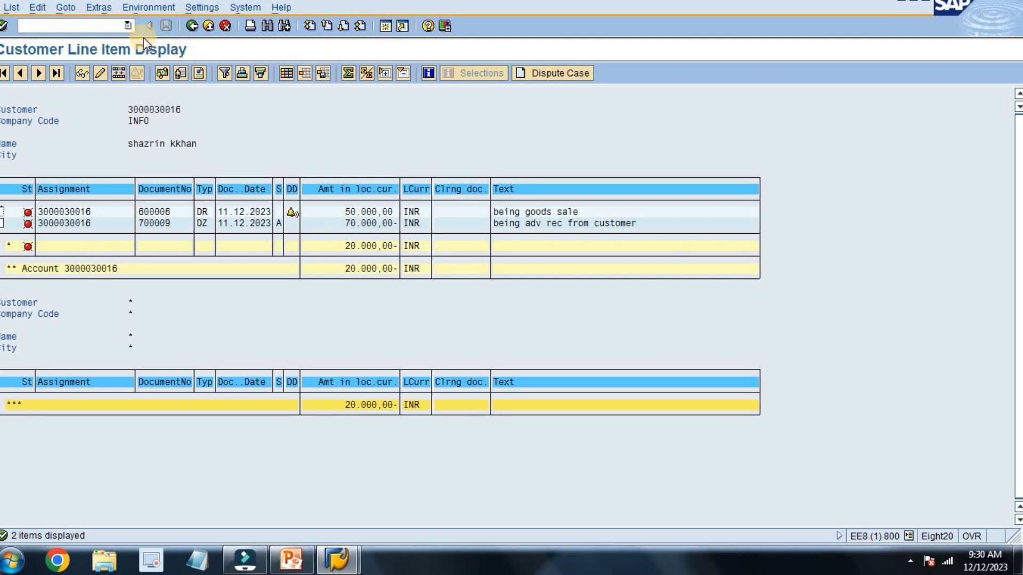
Step: Exclude special G/L transactions and list only the customer's normal open items
{"action": "left_click", "coordinate": [189, 25]}
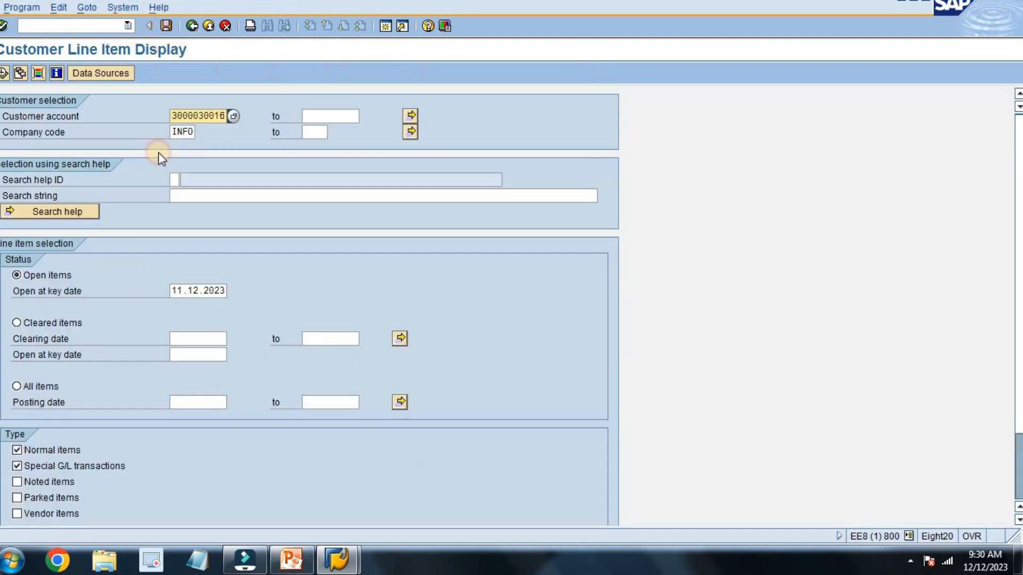
{"action": "left_click", "coordinate": [55, 471]}
{"action": "key", "text": "F8"}
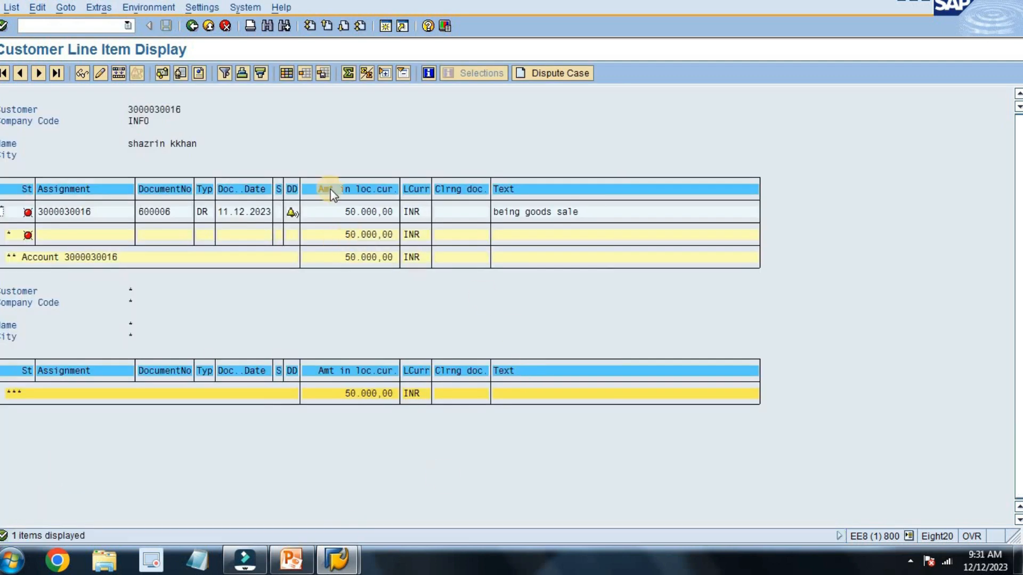
Step: List only the customer's special G/L transactions without normal items, and return to the start screen
{"action": "left_click", "coordinate": [192, 25]}
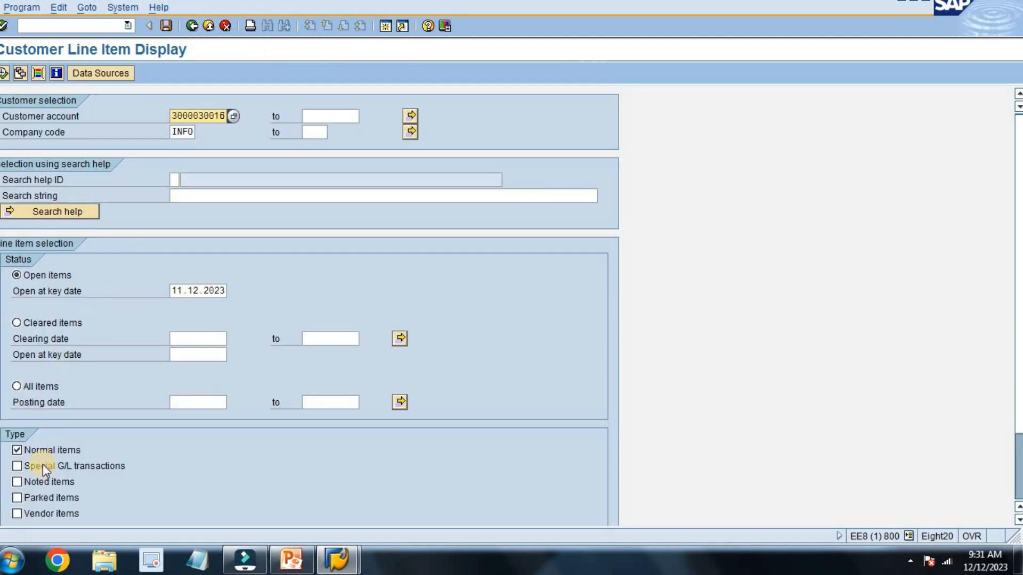
{"action": "left_click", "coordinate": [48, 450]}
{"action": "left_click", "coordinate": [44, 466]}
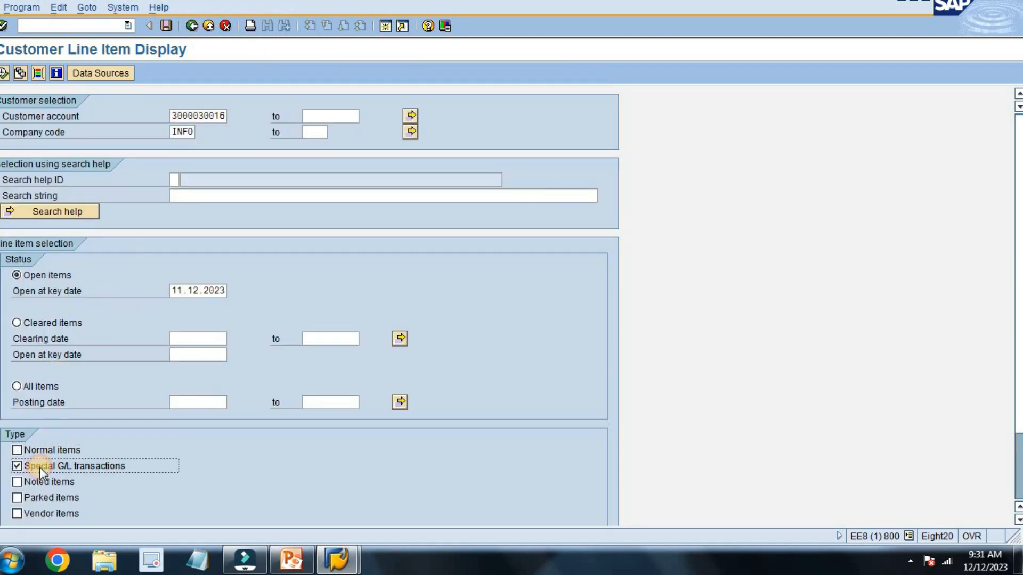
{"action": "key", "text": "F8"}
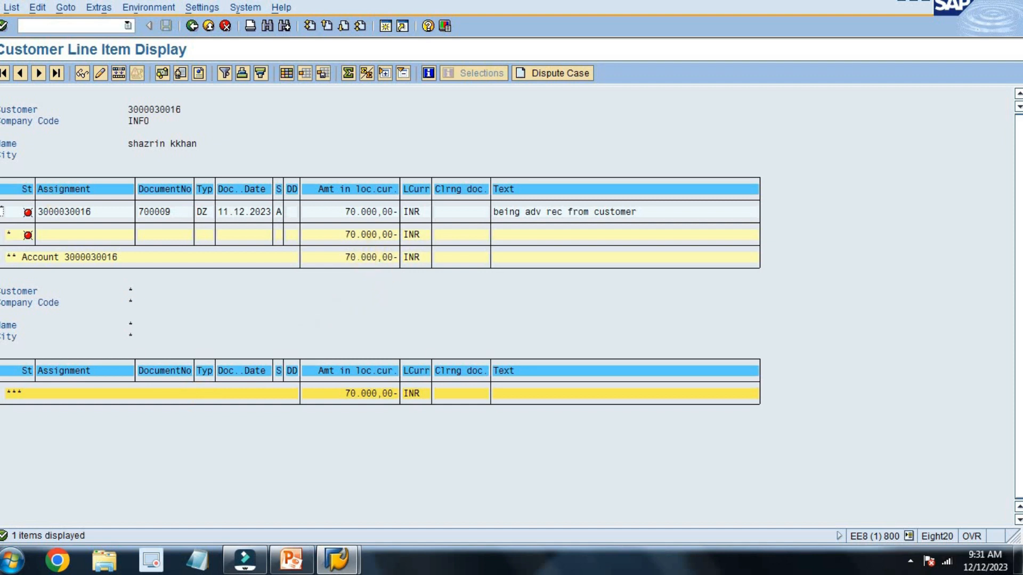
{"action": "left_click", "coordinate": [197, 26]}
{"action": "left_click", "coordinate": [198, 27]}
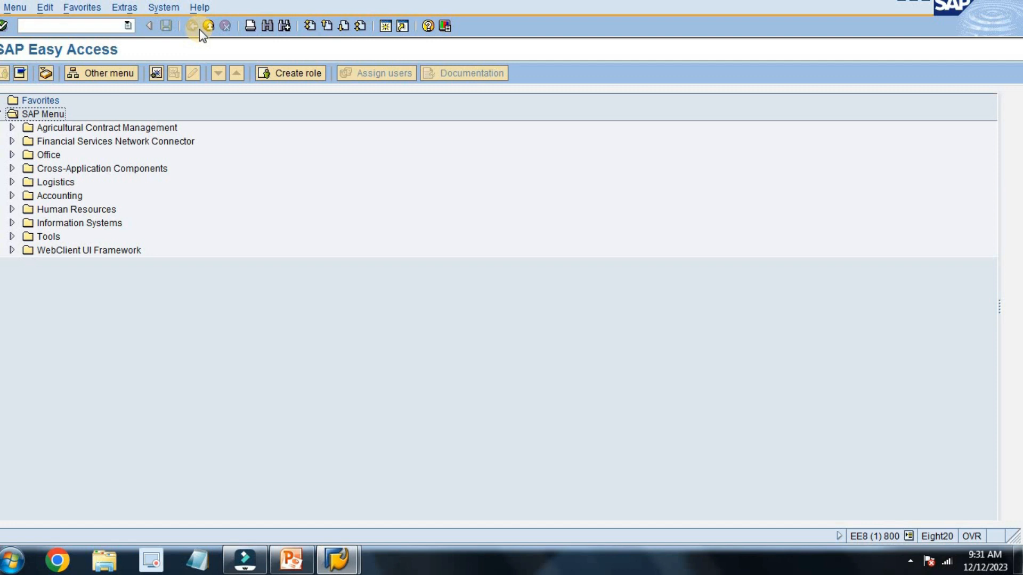
{"action": "left_click", "coordinate": [1018, 559]}
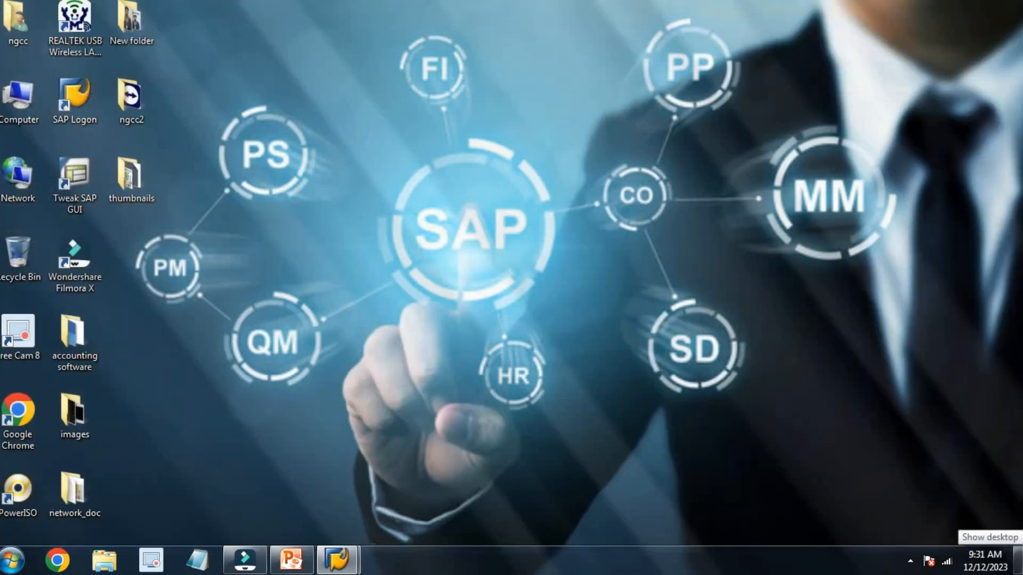
{"action": "left_click", "coordinate": [1019, 560]}
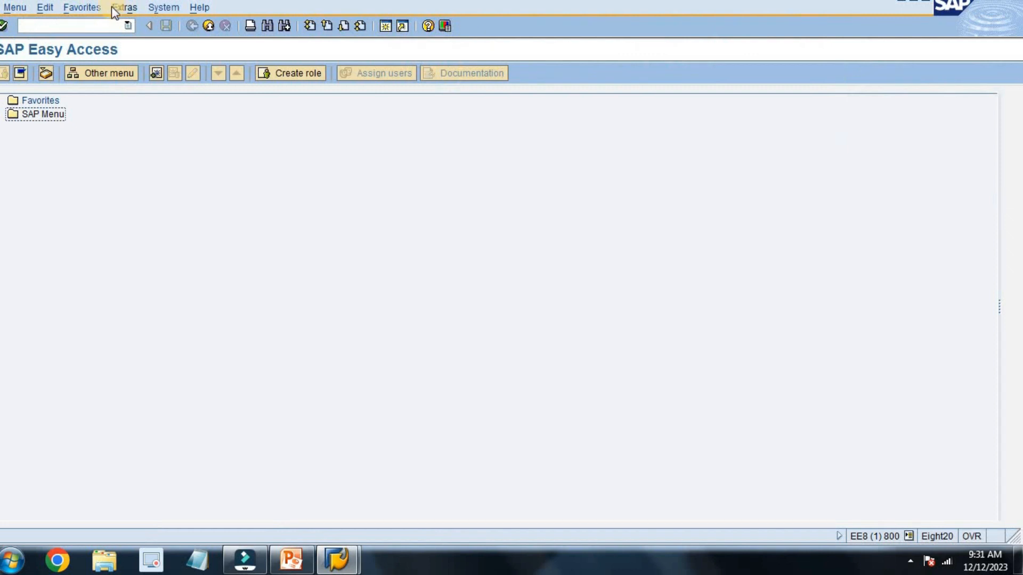
Step: Start clearing the customer down payment with transaction f-39 and set the document date to 11.12.2023
{"action": "left_click", "coordinate": [85, 21]}
{"action": "type", "text": "f-39"}
{"action": "key", "text": "Return"}
{"action": "type", "text": "1"}
{"action": "key", "text": "Down"}
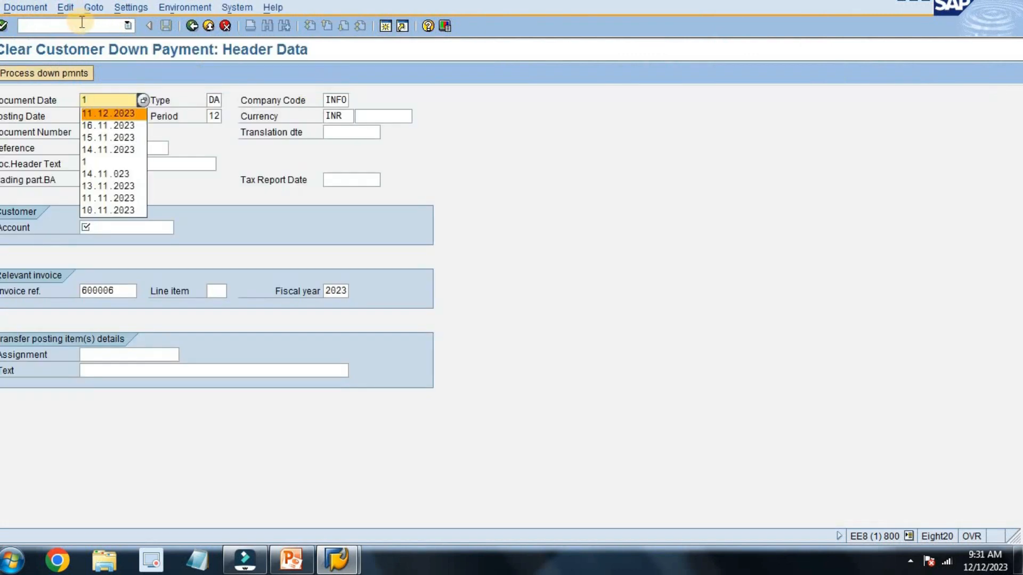
{"action": "key", "text": "Return"}
Step: Enter the customer's account in the down payment clearing header
{"action": "key", "text": "Tab"}
{"action": "key", "text": "Tab"}
{"action": "key", "text": "Tab"}
{"action": "key", "text": "Tab"}
{"action": "key", "text": "Tab"}
{"action": "key", "text": "Tab"}
{"action": "key", "text": "Tab"}
{"action": "key", "text": "Tab"}
{"action": "key", "text": "Tab"}
{"action": "key", "text": "Tab"}
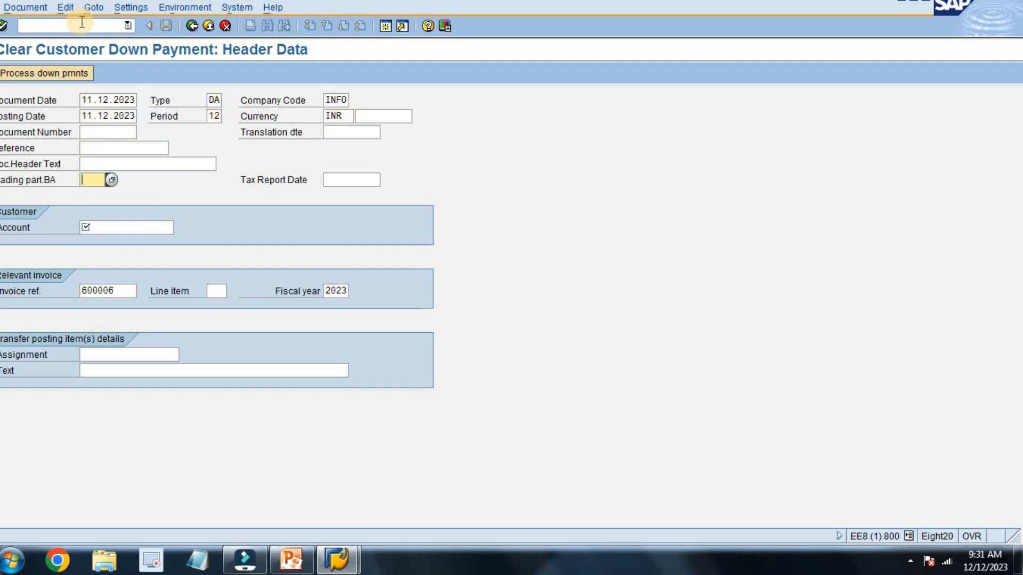
{"action": "key", "text": "Tab"}
{"action": "type", "text": "3"}
{"action": "key", "text": "Down"}
{"action": "key", "text": "Down"}
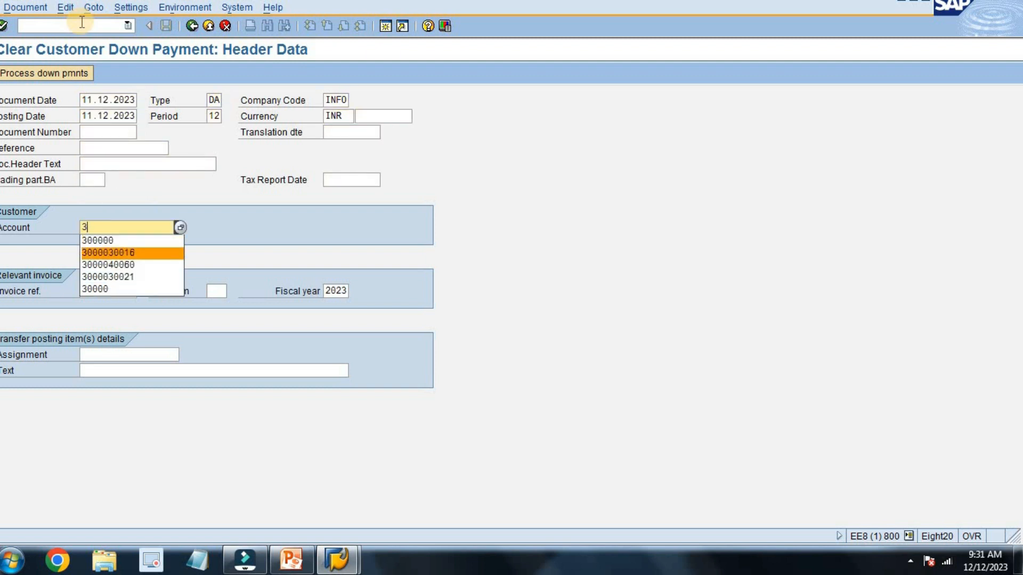
{"action": "key", "text": "Return"}
Step: Set the transfer posting text to "being adv transfer to invoice" and proceed to choosing the down payments
{"action": "key", "text": "Tab"}
{"action": "key", "text": "Tab"}
{"action": "key", "text": "Tab"}
{"action": "key", "text": "Tab"}
{"action": "key", "text": "Tab"}
{"action": "key", "text": "Tab"}
{"action": "key", "text": "Tab"}
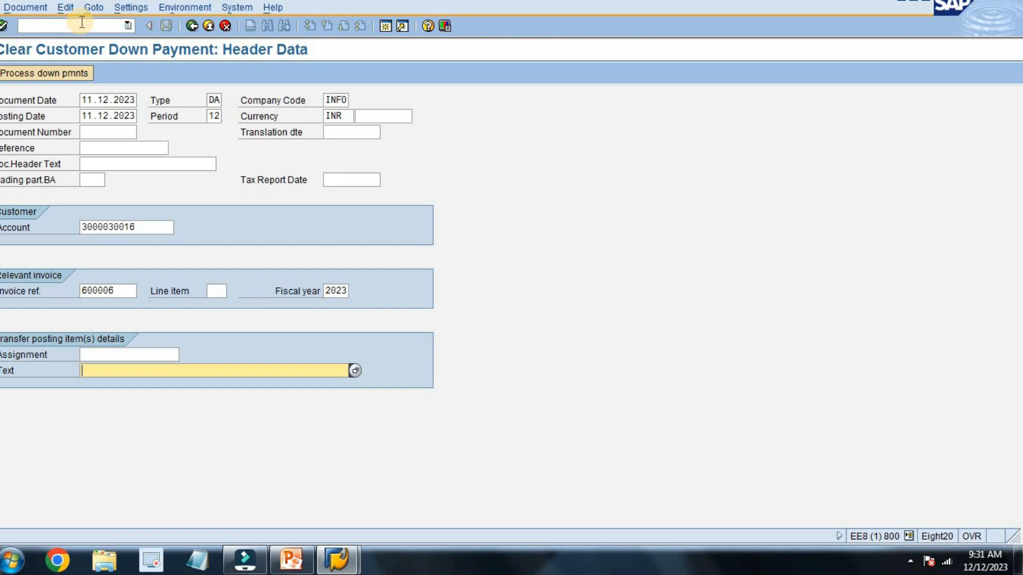
{"action": "type", "text": "being"}
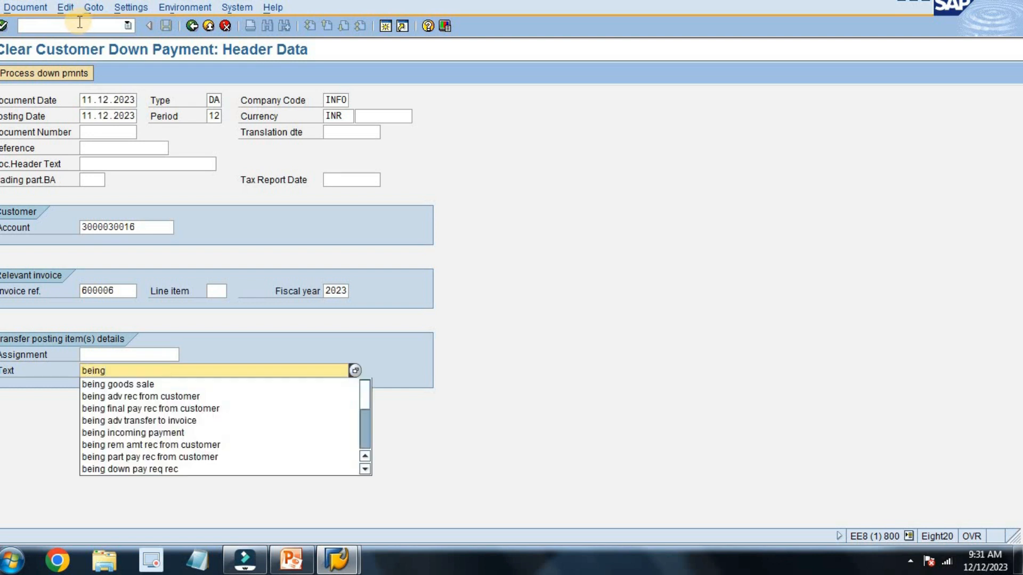
{"action": "key", "text": "Down"}
{"action": "key", "text": "Down"}
{"action": "key", "text": "Down"}
{"action": "key", "text": "Down"}
{"action": "key", "text": "Return"}
{"action": "key", "text": "Return"}
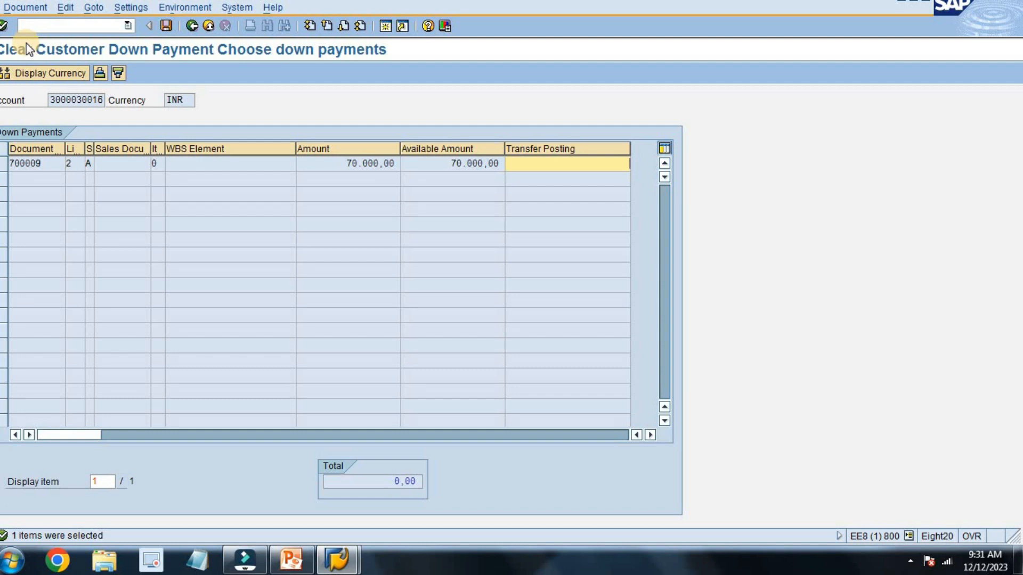
Step: Set the down payment's transfer posting amount to 50000 and post the clearing document
{"action": "type", "text": "50000"}
{"action": "key", "text": "Return"}
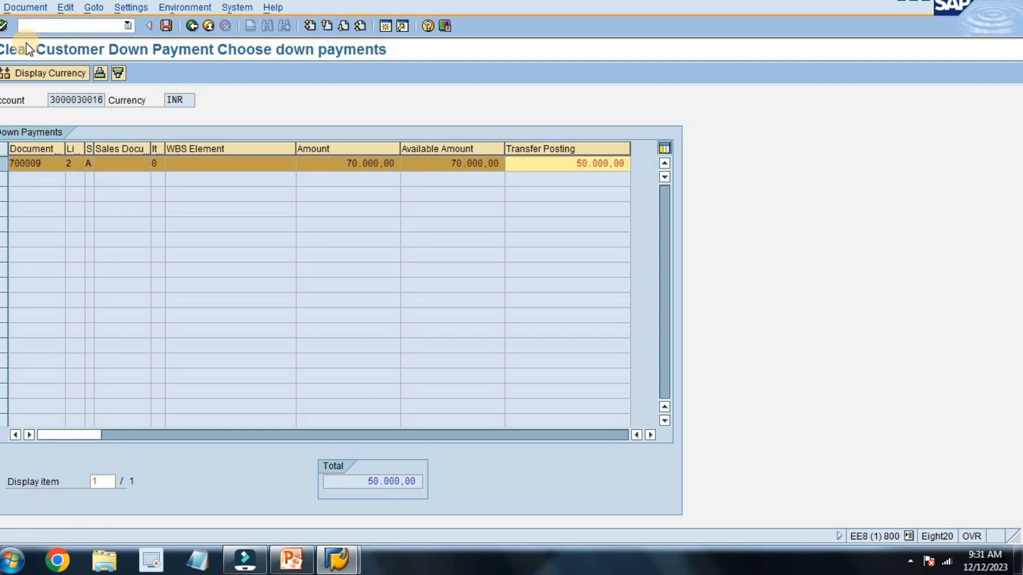
{"action": "key", "text": "ctrl+s"}
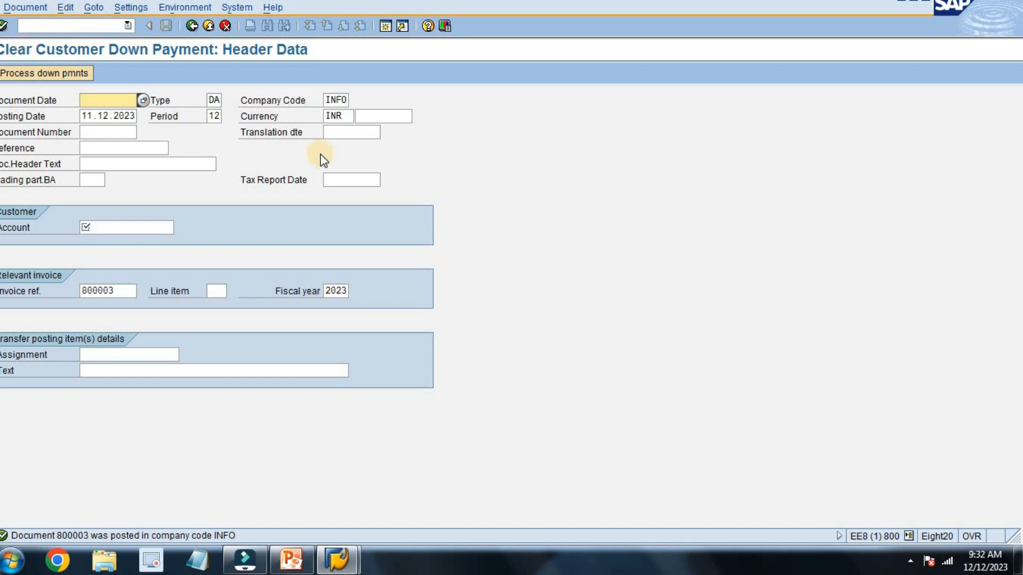
Step: Exit the down payment clearing without saving its data and start the customer line item display with transaction fbl5n
{"action": "key", "text": "F3"}
{"action": "left_click", "coordinate": [181, 285]}
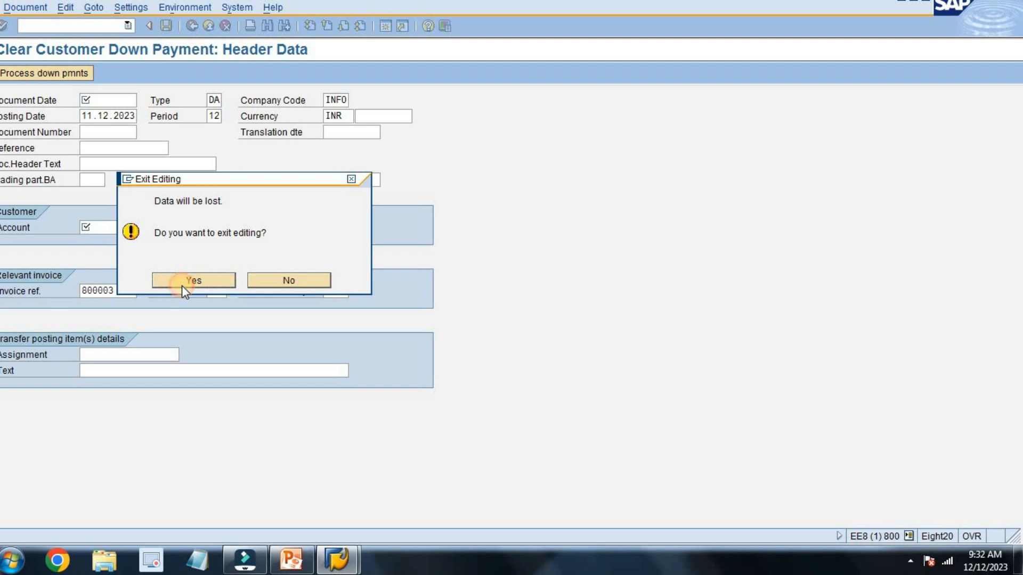
{"action": "left_click", "coordinate": [69, 26]}
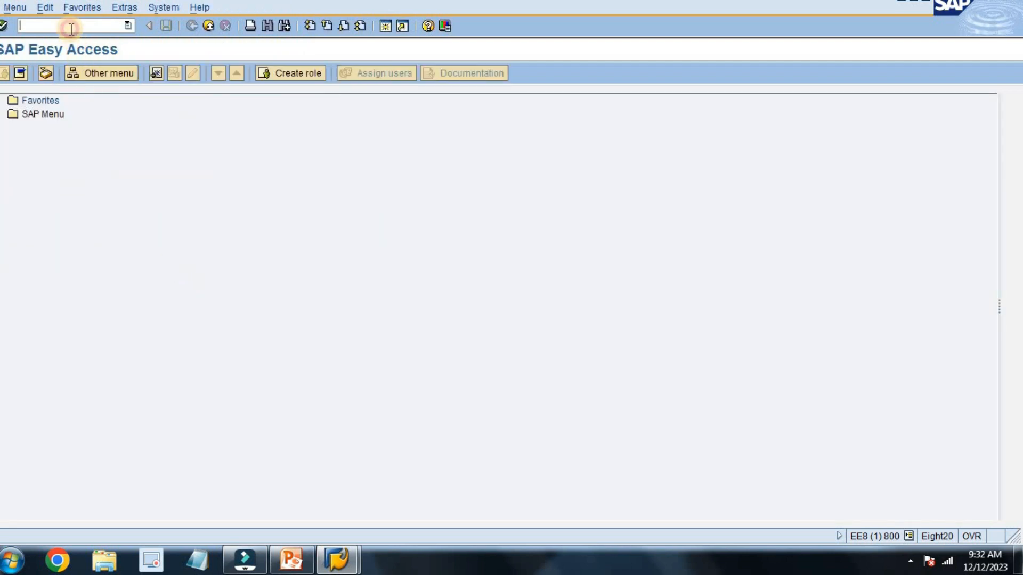
{"action": "type", "text": "f"}
{"action": "key", "text": "BackSpace"}
{"action": "type", "text": "bl5n"}
{"action": "key", "text": "Return"}
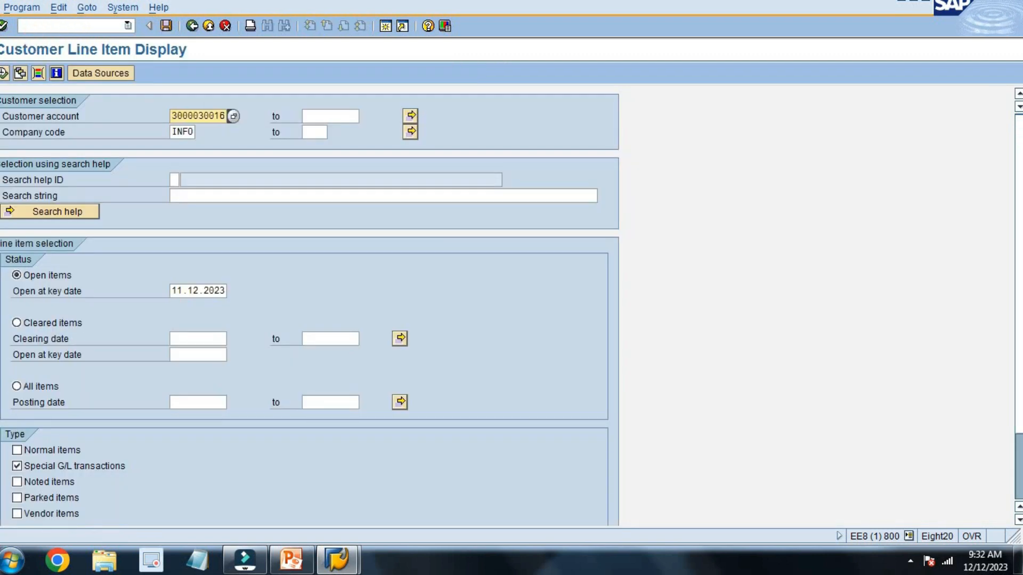
Step: List the customer's open normal items, excluding special G/L transactions
{"action": "left_click", "coordinate": [69, 462]}
{"action": "left_click", "coordinate": [66, 453]}
{"action": "key", "text": "F8"}
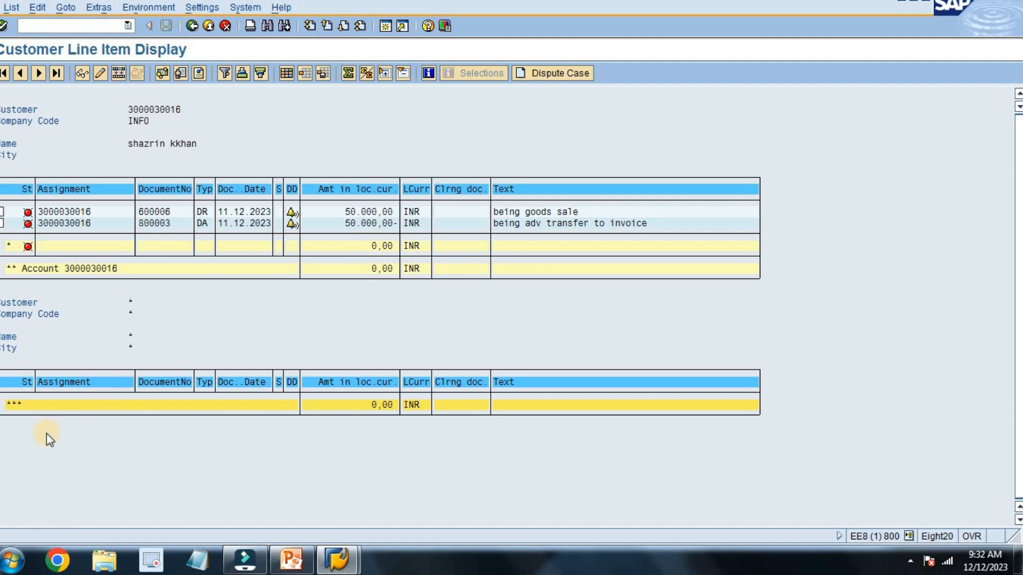
Step: Return to the selection and list only the customer's open special G/L transactions instead of normal items
{"action": "key", "text": "F3"}
{"action": "left_click", "coordinate": [70, 452]}
{"action": "left_click", "coordinate": [63, 465]}
{"action": "key", "text": "F8"}
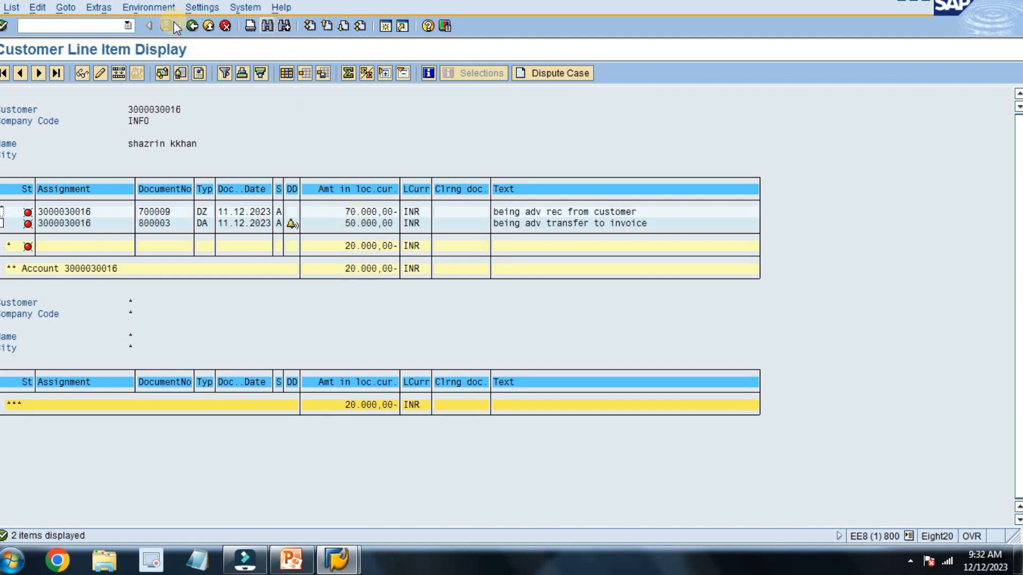
Step: Switch the selection back to normal items only, list them once more, and leave the line item display
{"action": "left_click", "coordinate": [188, 26]}
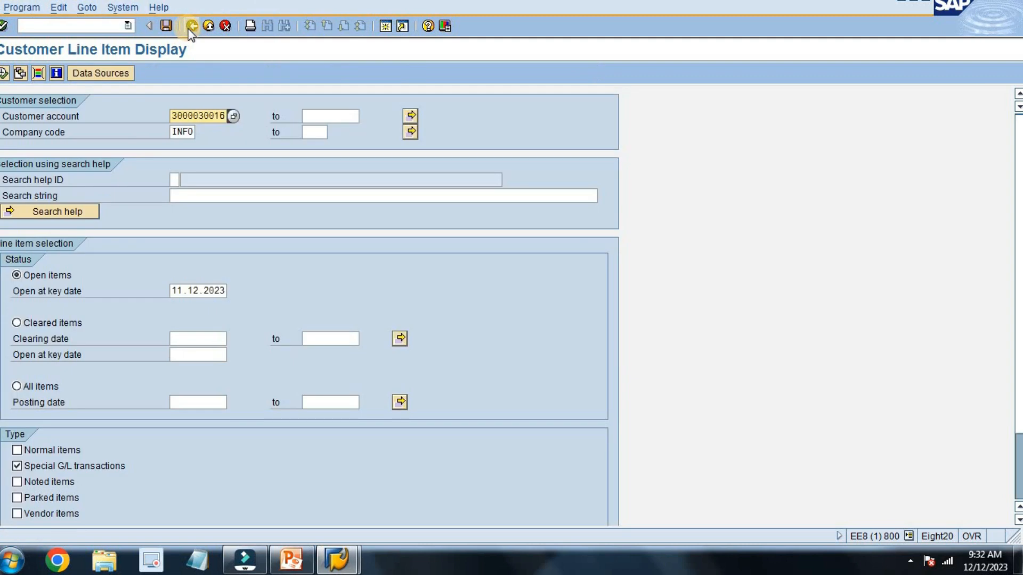
{"action": "left_click", "coordinate": [58, 466]}
{"action": "left_click", "coordinate": [58, 451]}
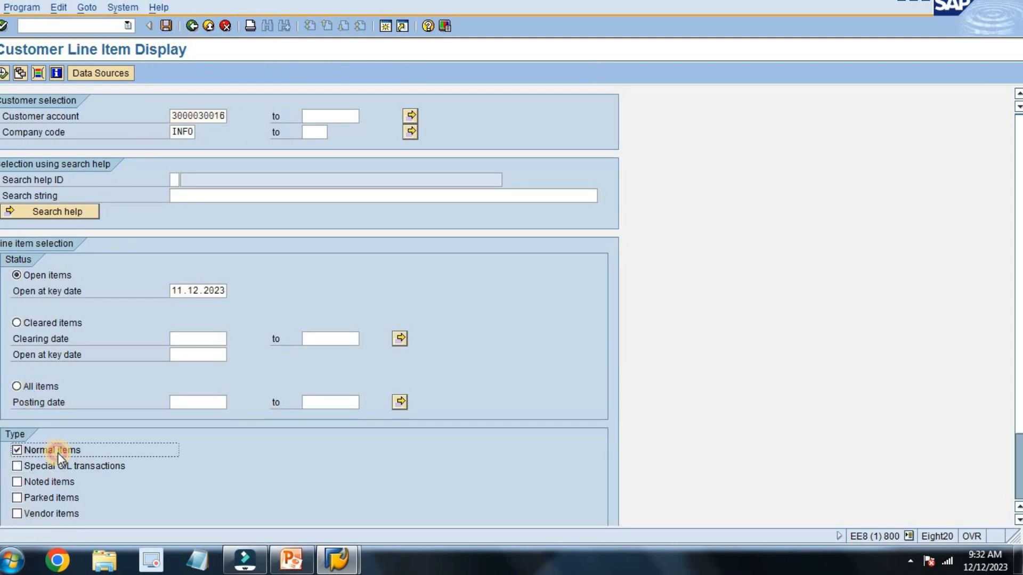
{"action": "key", "text": "F8"}
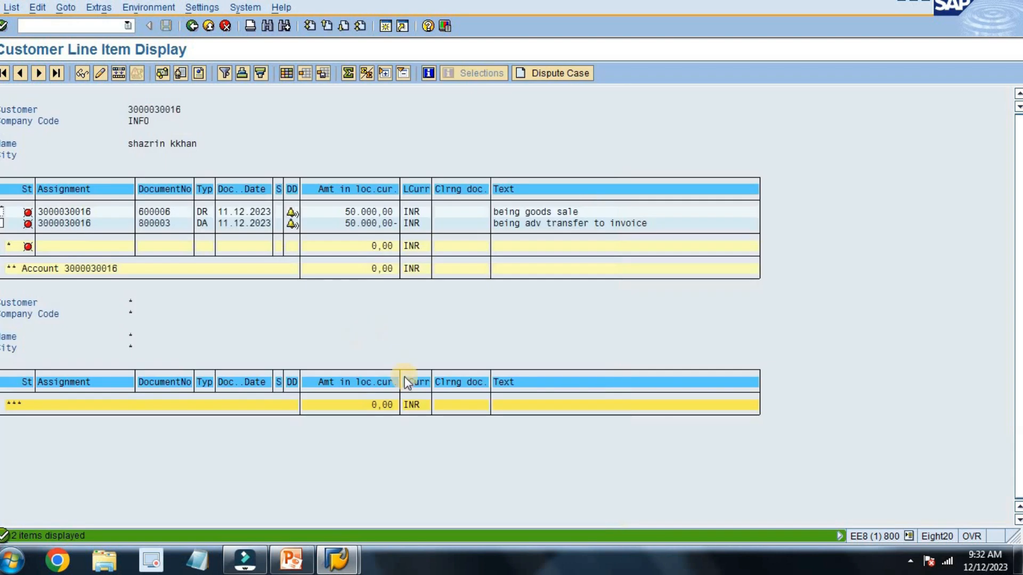
{"action": "left_click", "coordinate": [192, 26]}
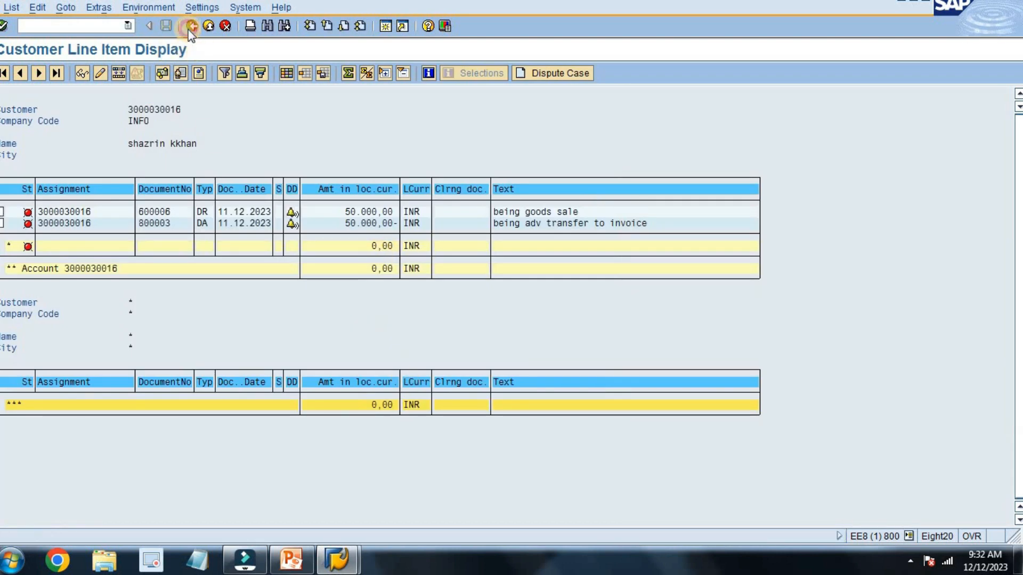
{"action": "left_click", "coordinate": [192, 26]}
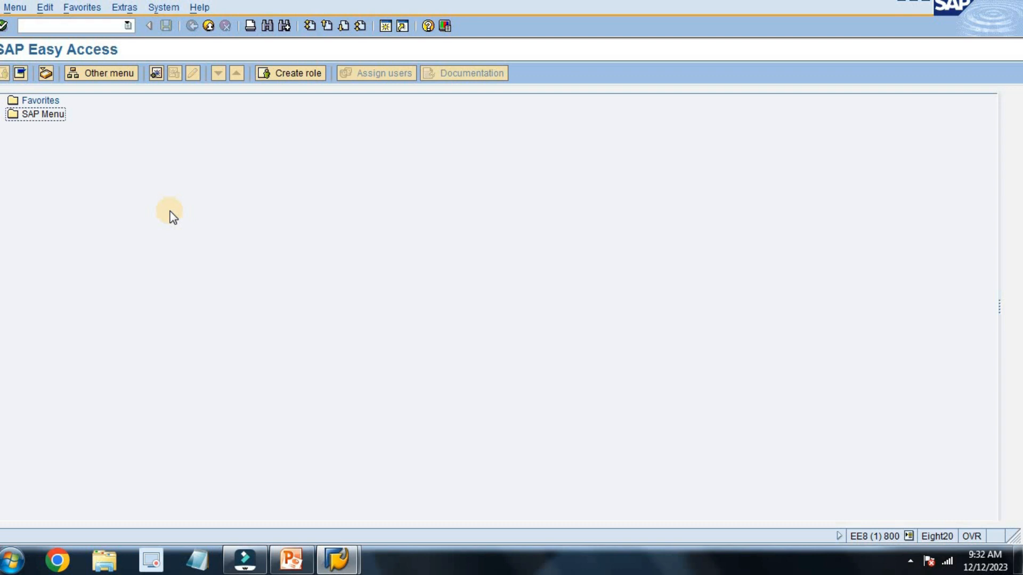
Step: Clear the customer's open normal items with transaction f-32, entering the customer's account, and post the clearing document
{"action": "left_click", "coordinate": [63, 25]}
{"action": "type", "text": "f-32"}
{"action": "key", "text": "Return"}
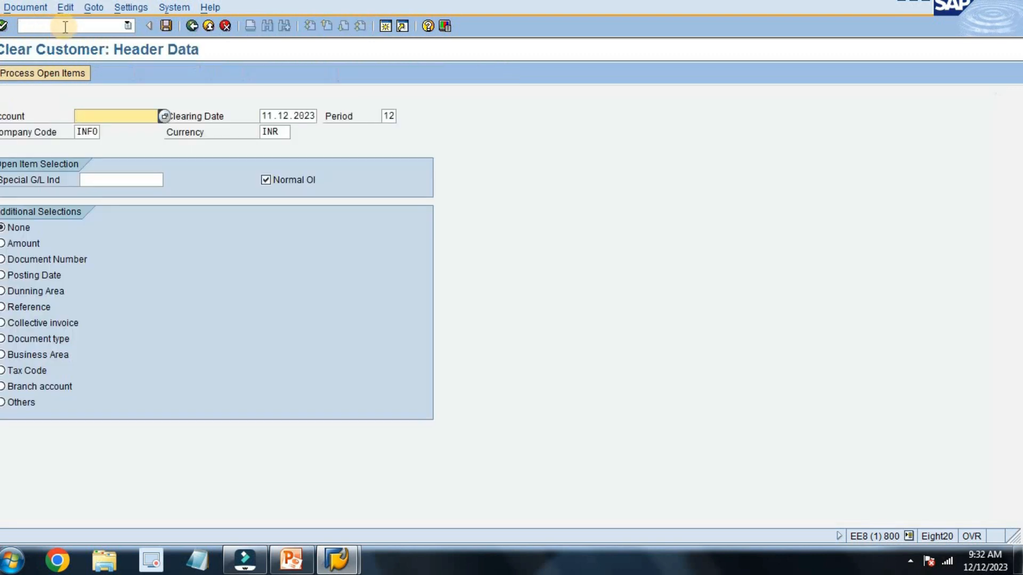
{"action": "type", "text": "3"}
{"action": "key", "text": "Down"}
{"action": "key", "text": "Return"}
{"action": "key", "text": "Return"}
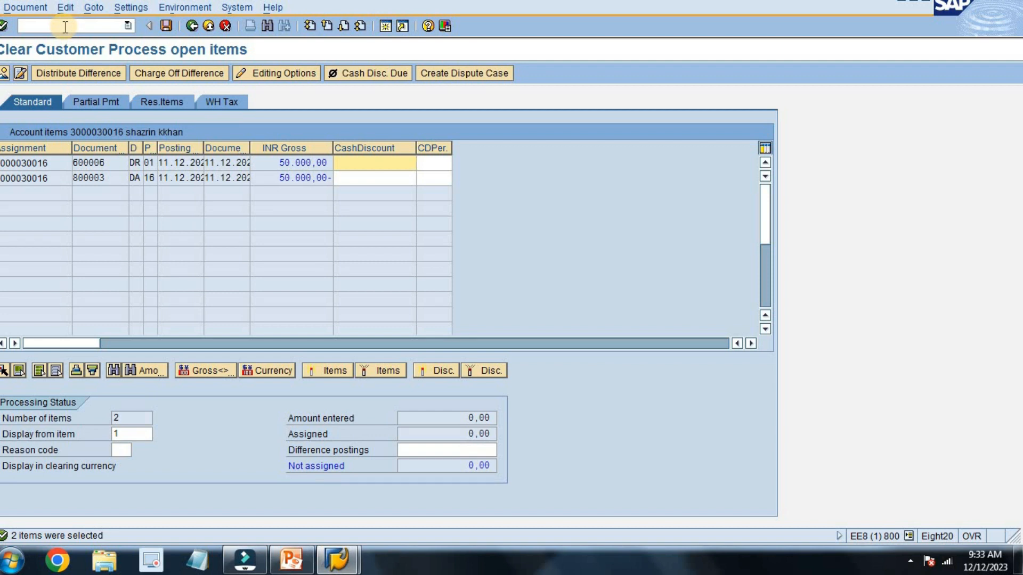
{"action": "key", "text": "ctrl+s"}
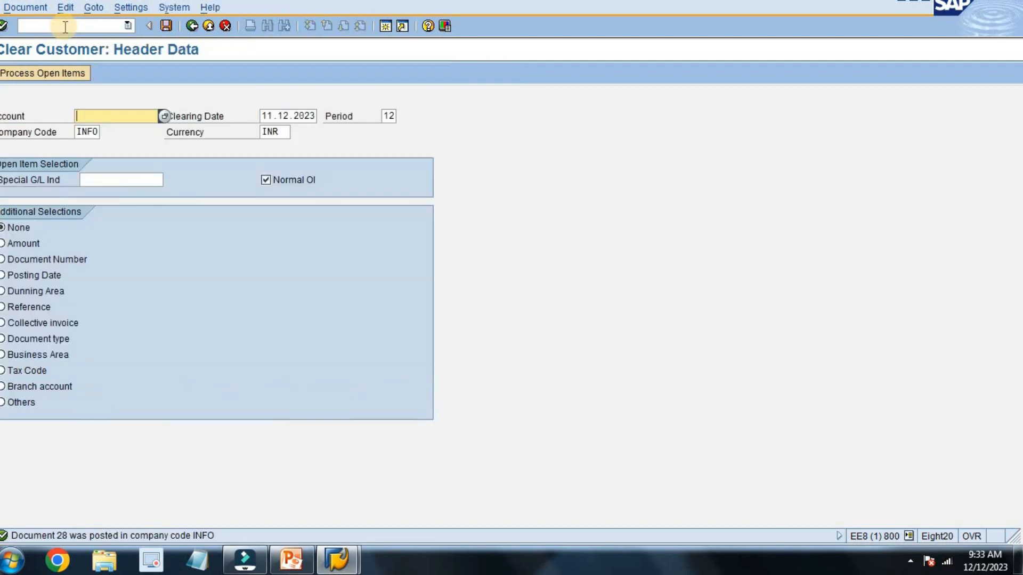
Step: Leave customer clearing and check the customer's open normal items with transaction fbl5n
{"action": "key", "text": "F3"}
{"action": "left_click", "coordinate": [65, 26]}
{"action": "type", "text": "fbl5n"}
{"action": "key", "text": "Return"}
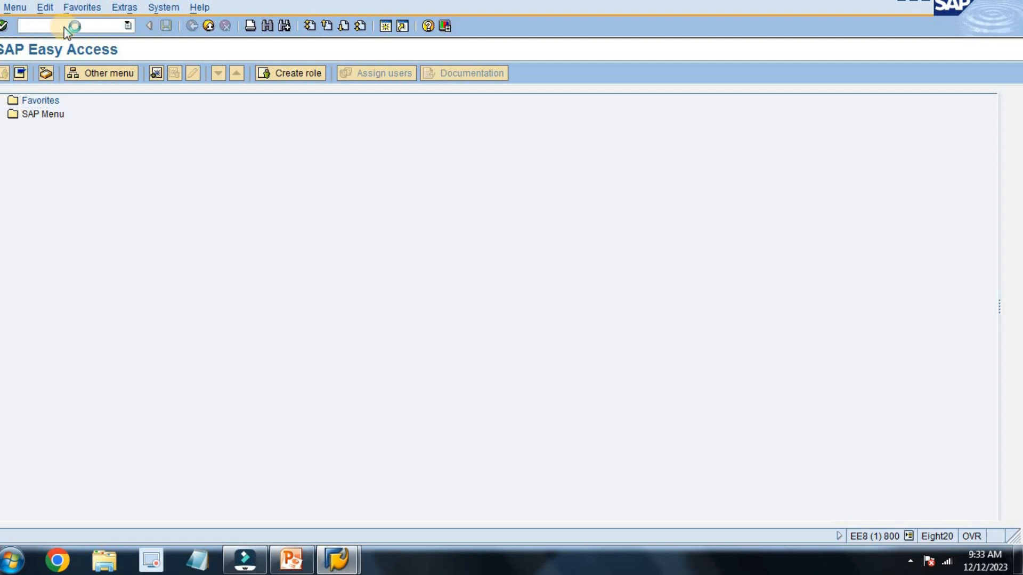
{"action": "key", "text": "F8"}
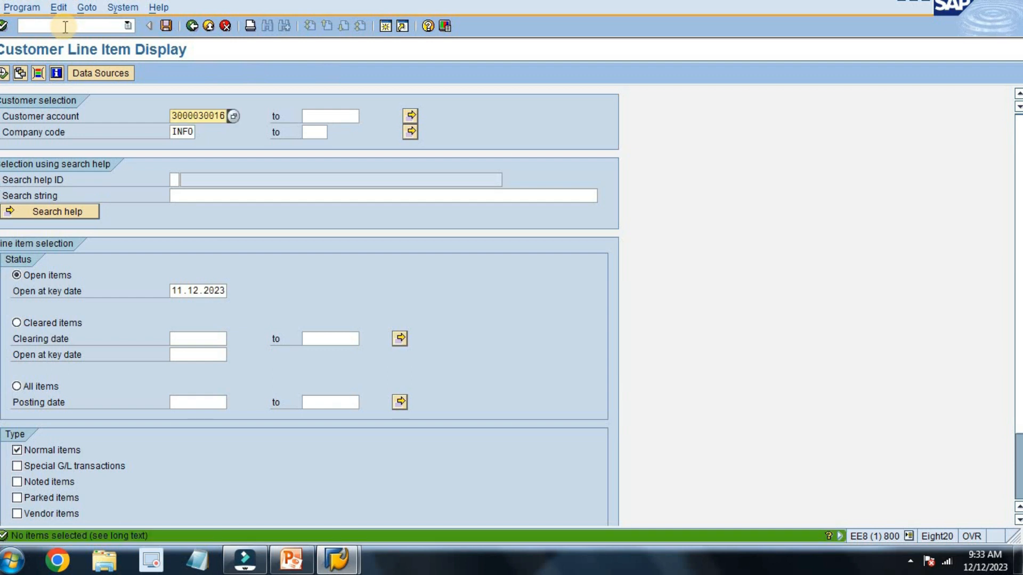
Step: List only the customer's open special G/L transactions and exit the line item display
{"action": "left_click", "coordinate": [30, 450]}
{"action": "left_click", "coordinate": [42, 466]}
{"action": "key", "text": "F8"}
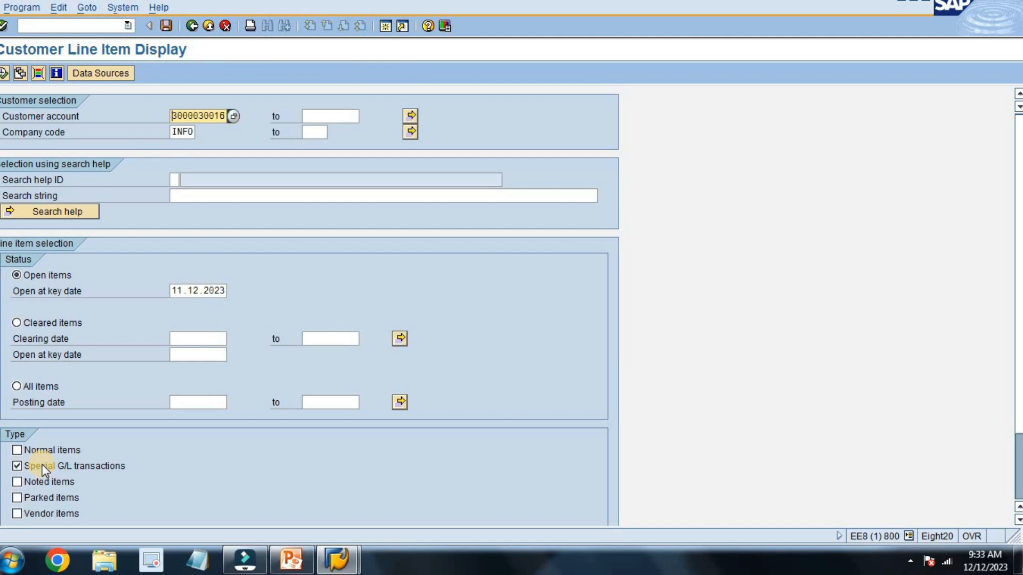
{"action": "key", "text": "F3"}
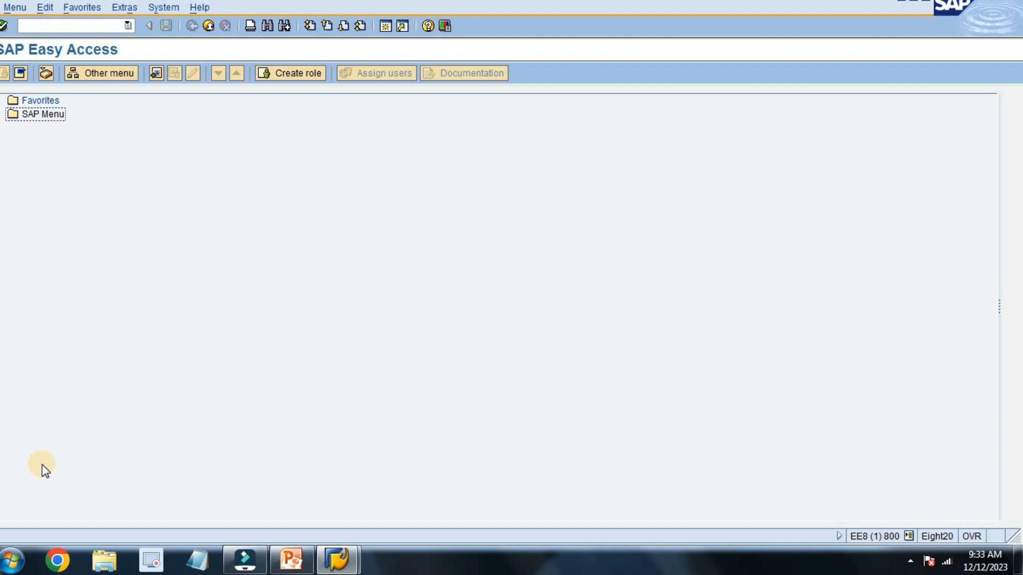
Step: Switch to PowerPoint and place the cursor at the end of the scenario "When the advance amount is more than invoice amount"
{"action": "left_click", "coordinate": [290, 560]}
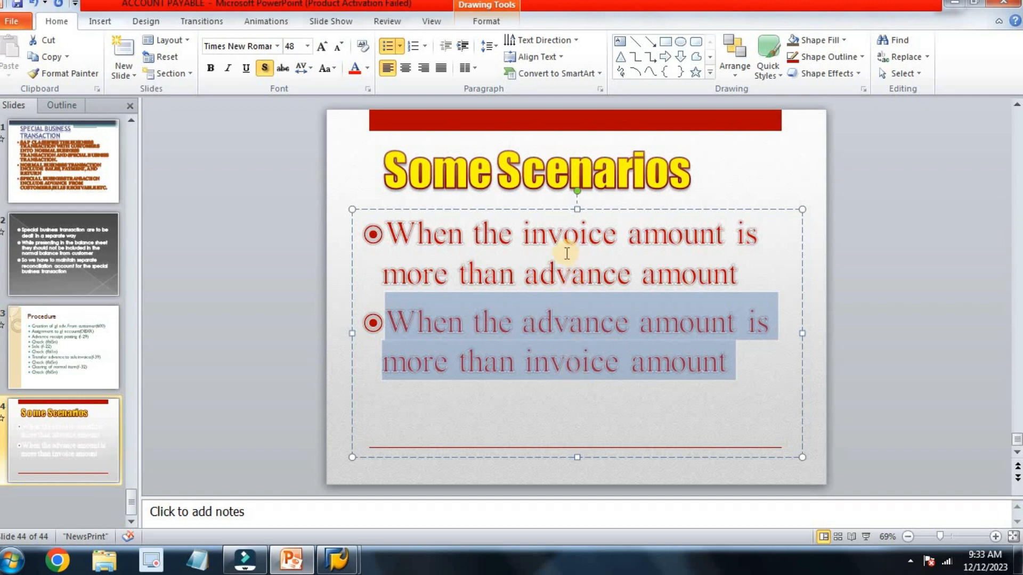
{"action": "left_click", "coordinate": [484, 324]}
{"action": "left_click", "coordinate": [709, 372]}
{"action": "left_click", "coordinate": [724, 369]}
{"action": "left_click", "coordinate": [729, 368]}
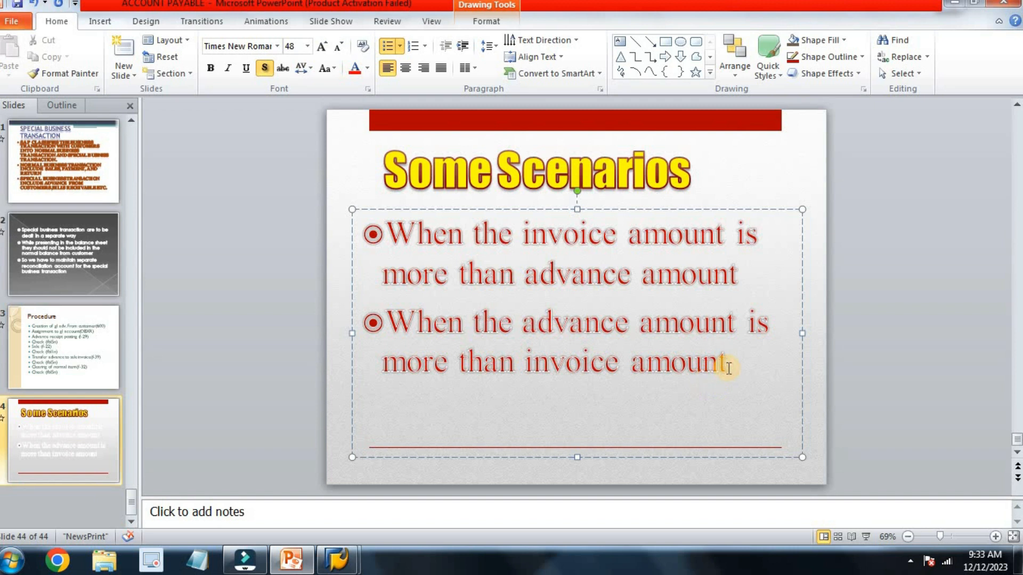